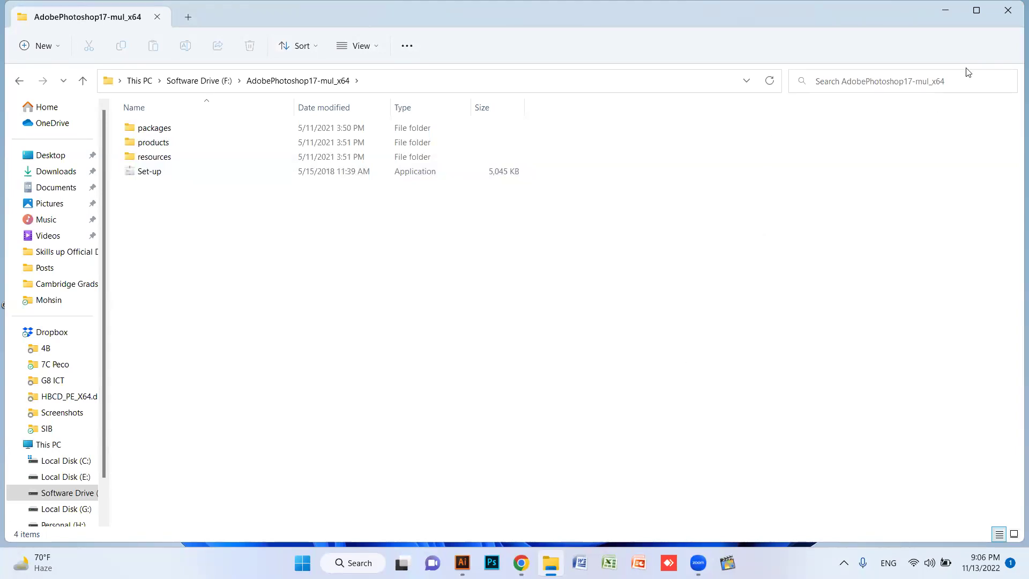
Close the file window and create a 1070 × 1070 pixel RGB document at 500 pixels/inch with transparent background contents.
click(1008, 10)
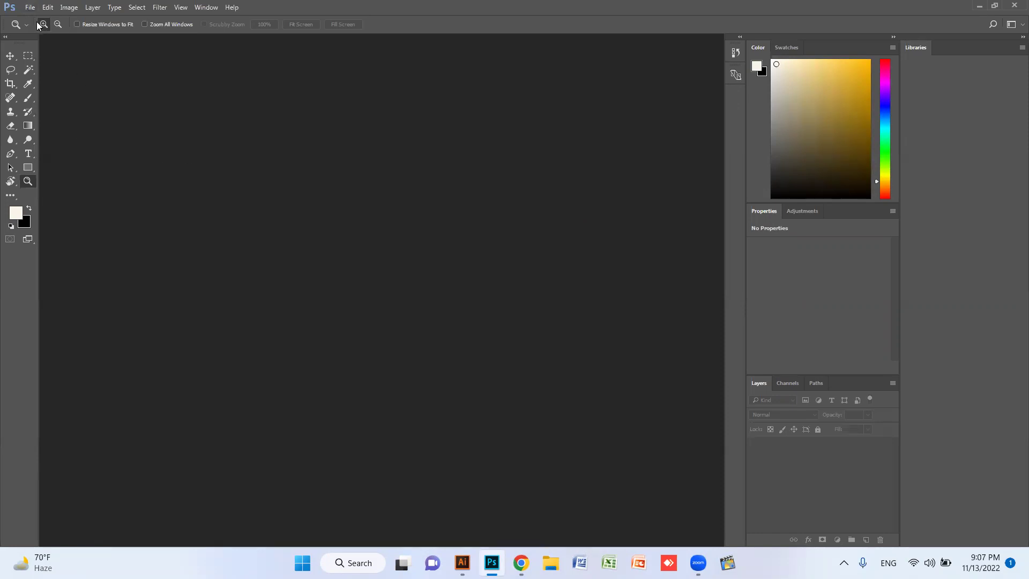
click(29, 9)
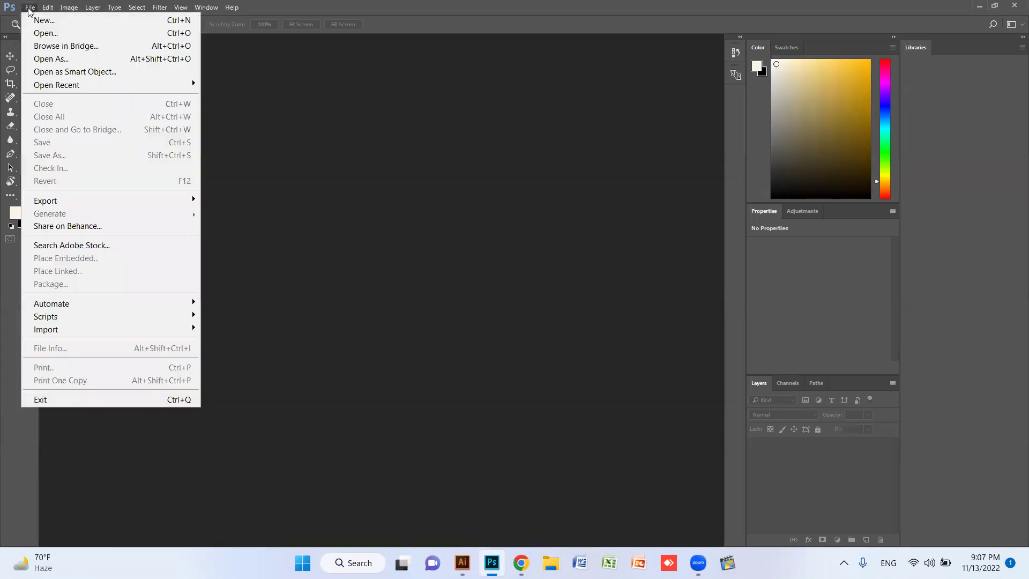
click(85, 22)
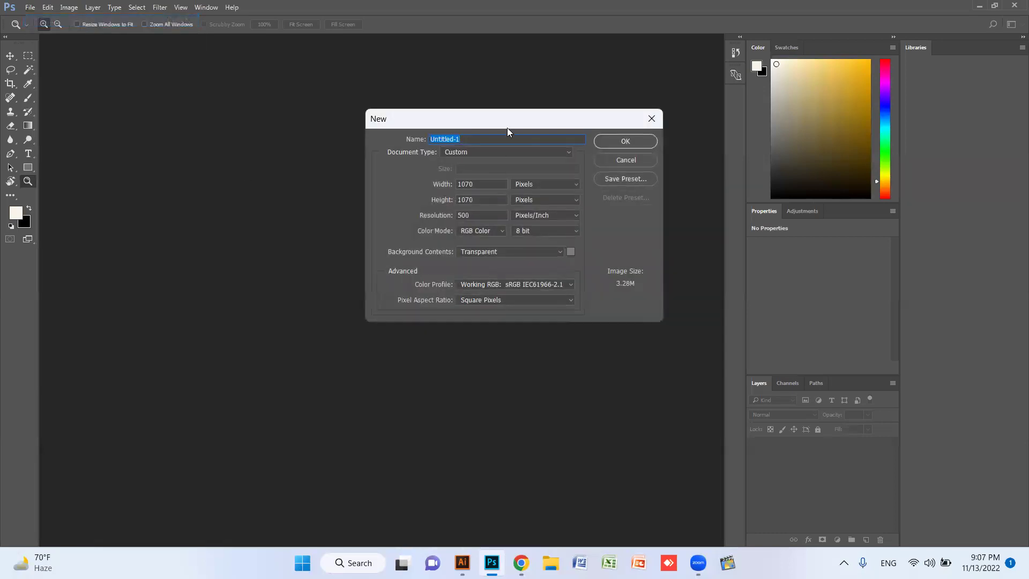
drag(504, 123, 382, 169)
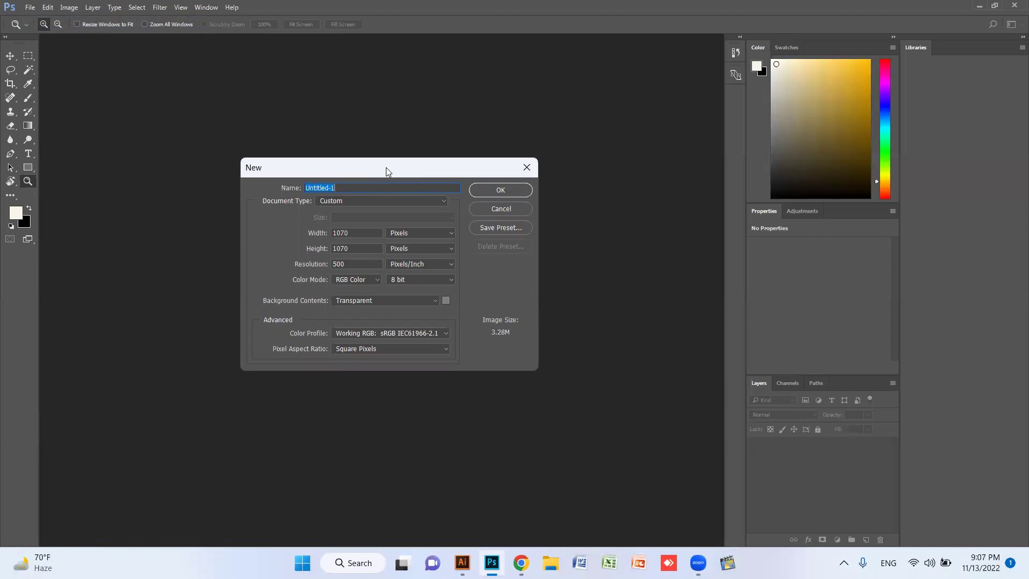
click(344, 187)
click(356, 233)
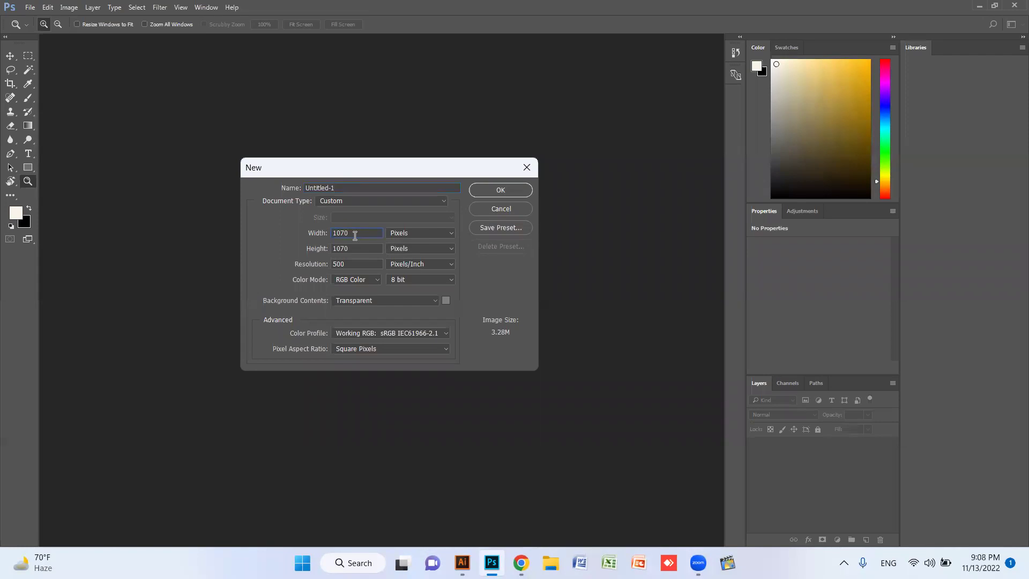
click(504, 189)
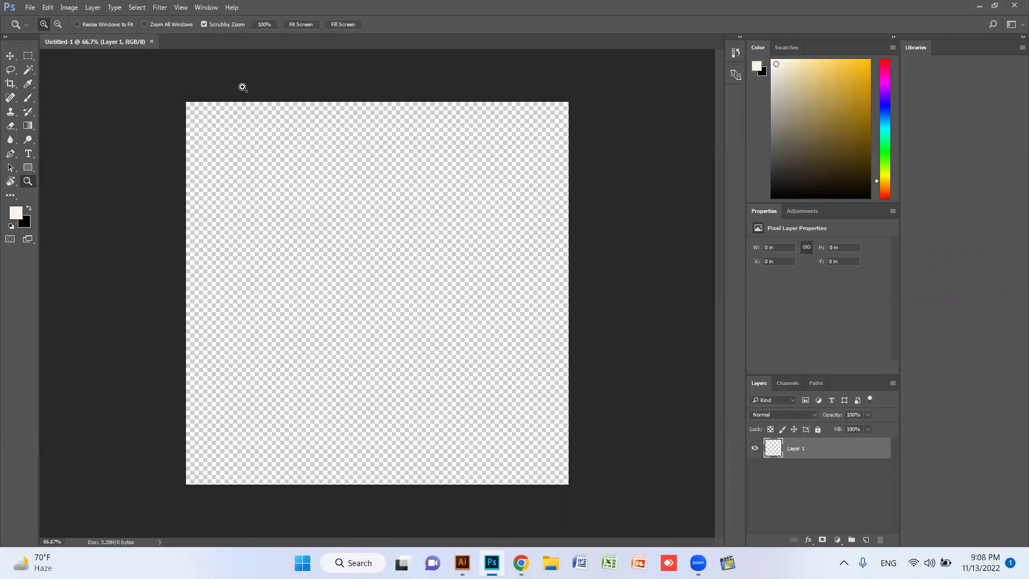
Close the transparent document and create a 1070 × 1070 pixel document with white background contents.
click(151, 42)
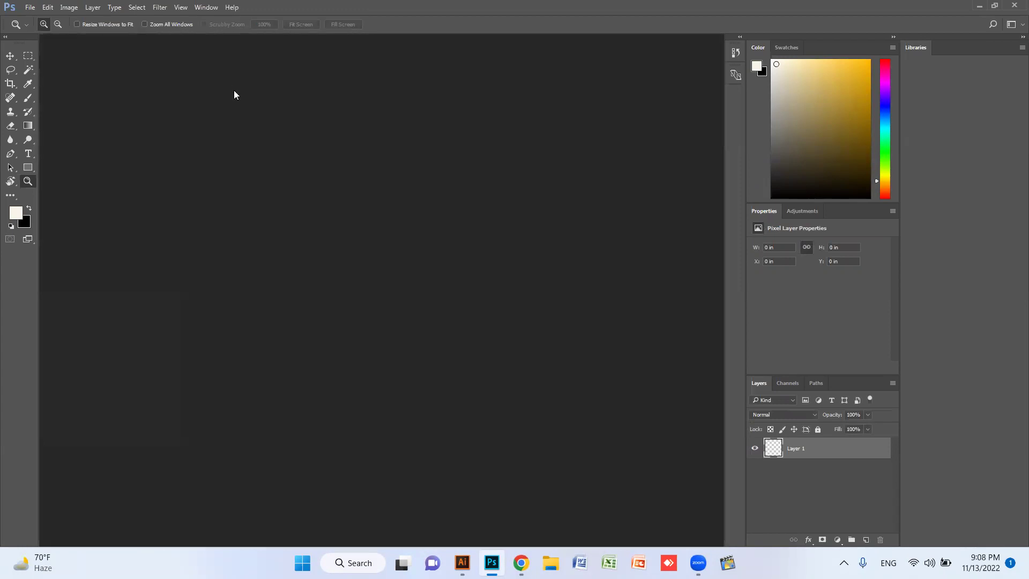
key(ctrl+n)
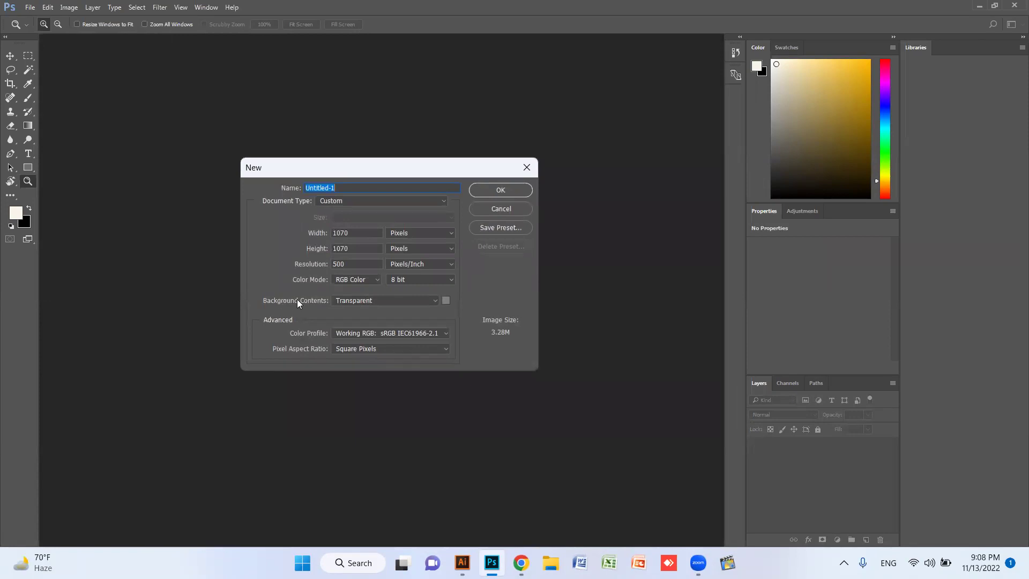
click(374, 301)
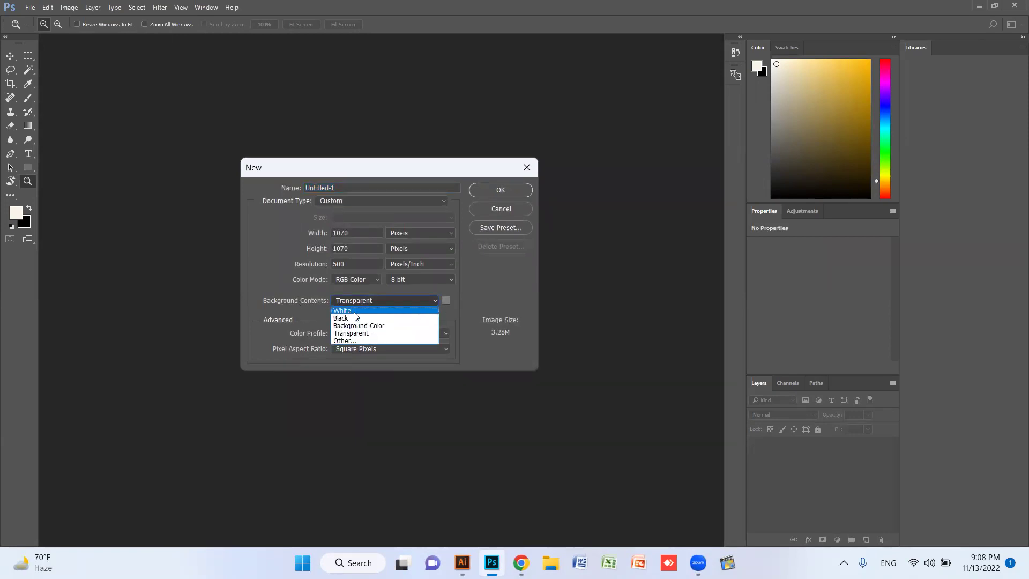
click(357, 311)
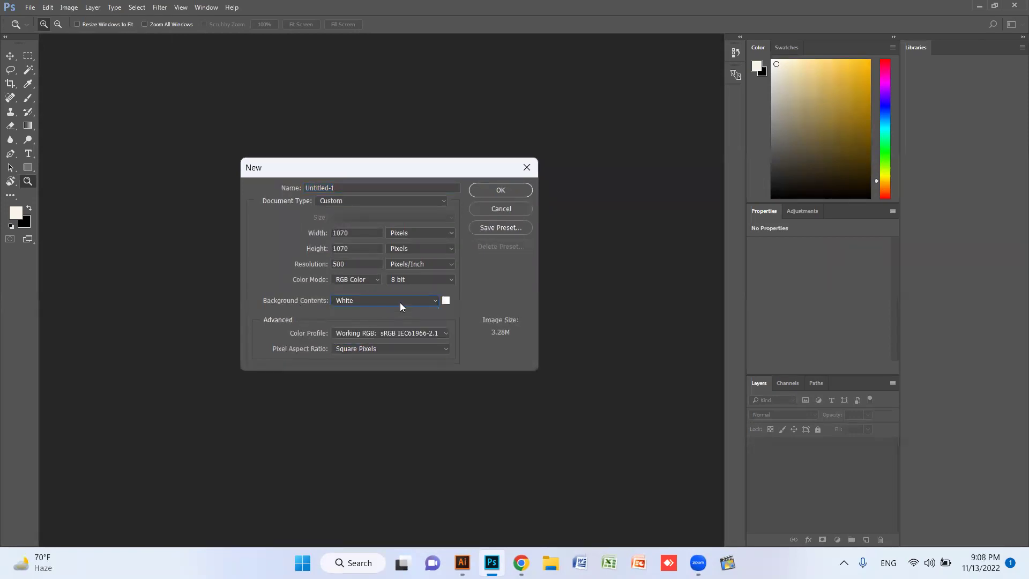
click(501, 190)
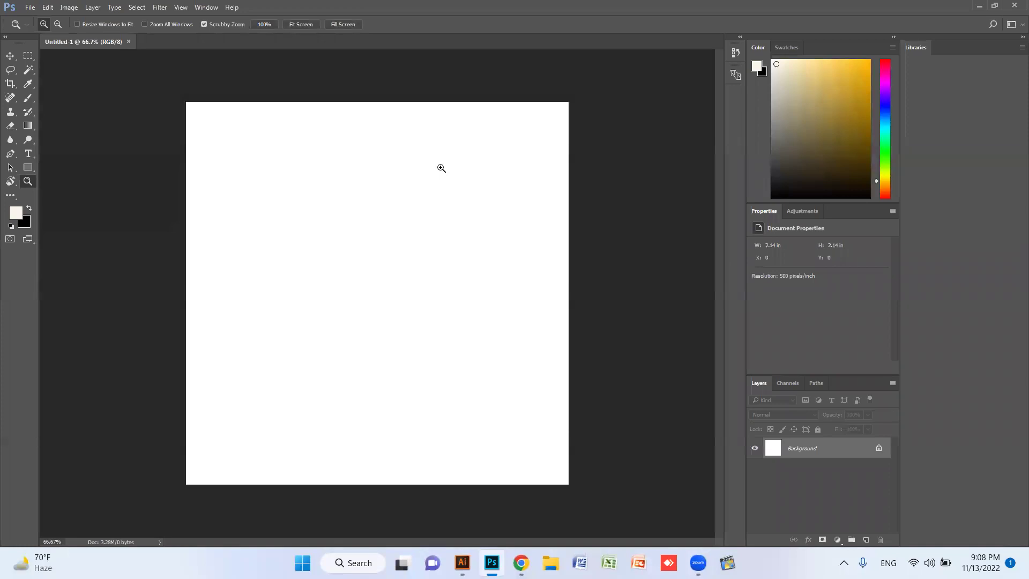
key(ctrl+n)
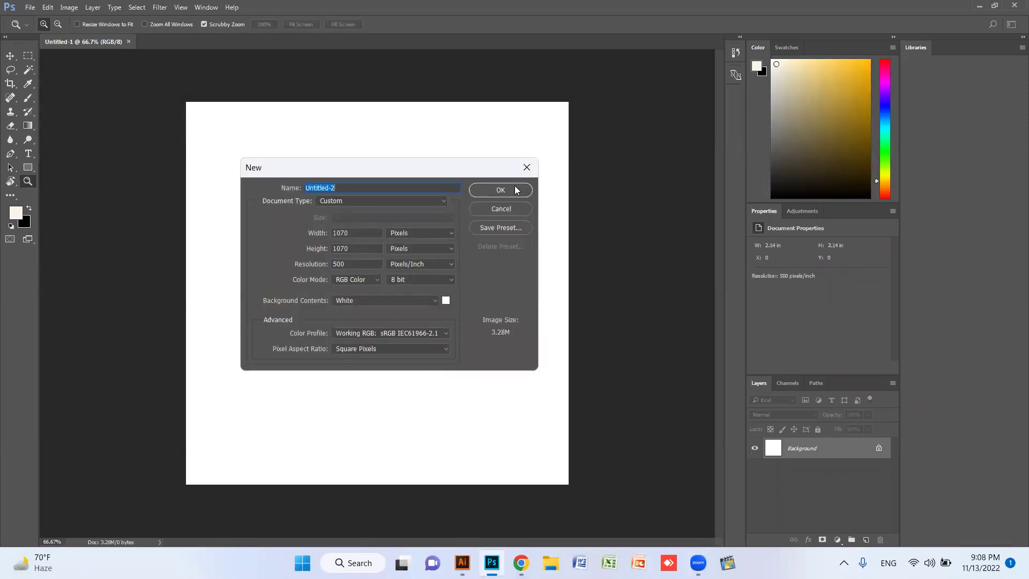
click(527, 167)
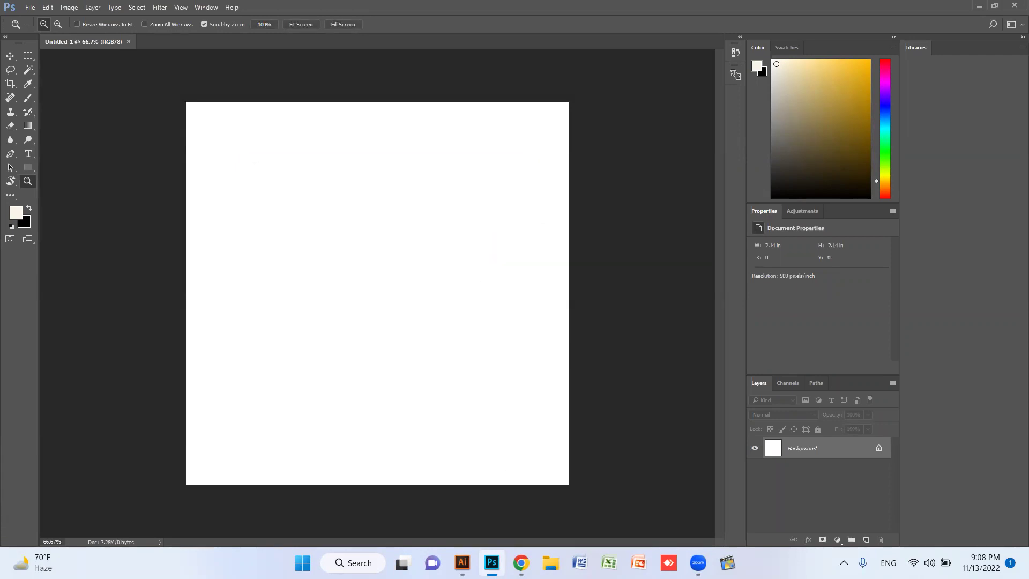
Switch to Chrome and search Google Images for "pimple face" in a new tab.
mouse_move(521, 562)
click(528, 493)
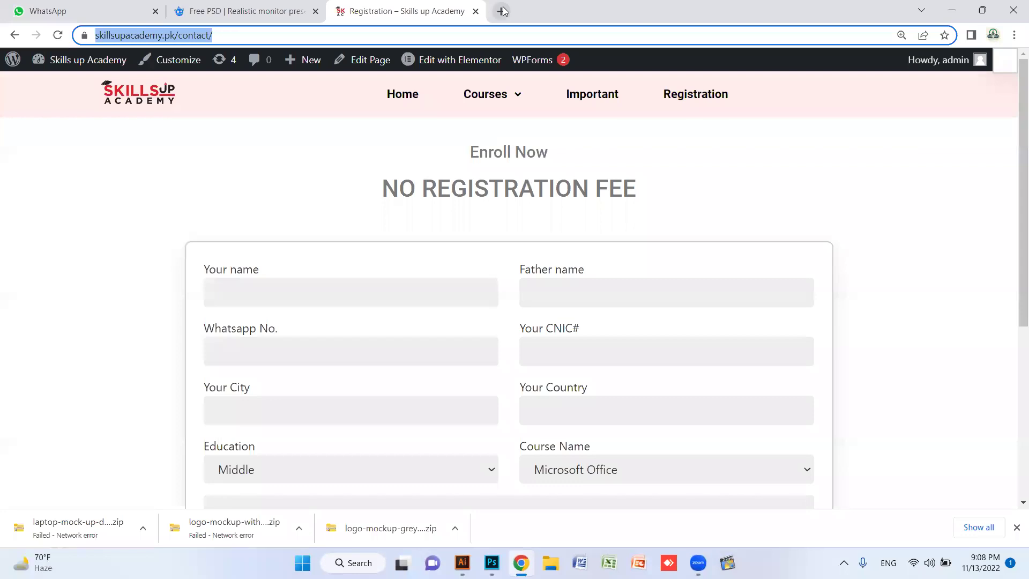
click(502, 11)
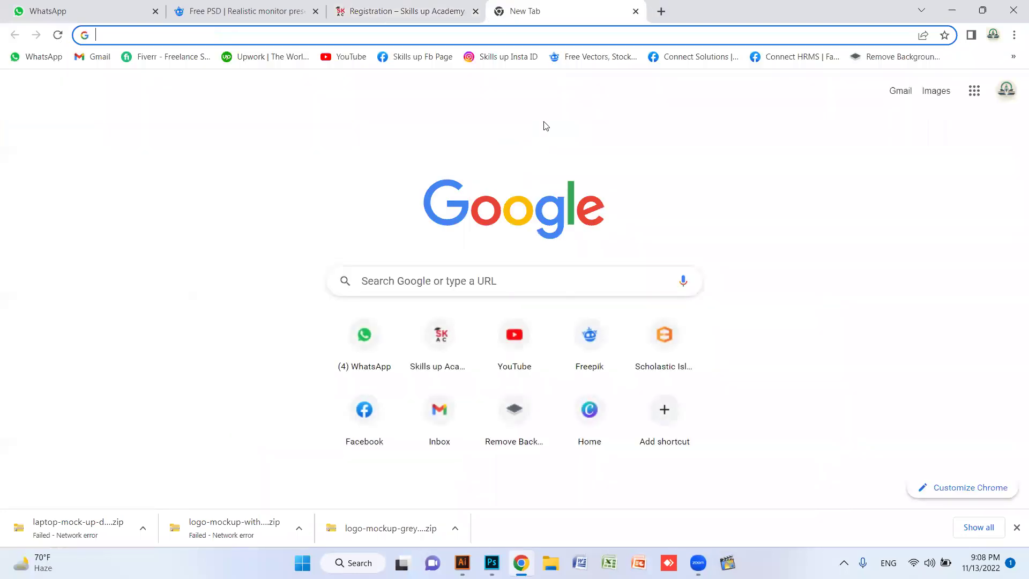
text(i)
key(BackSpace)
key(BackSpace)
text(pimple face)
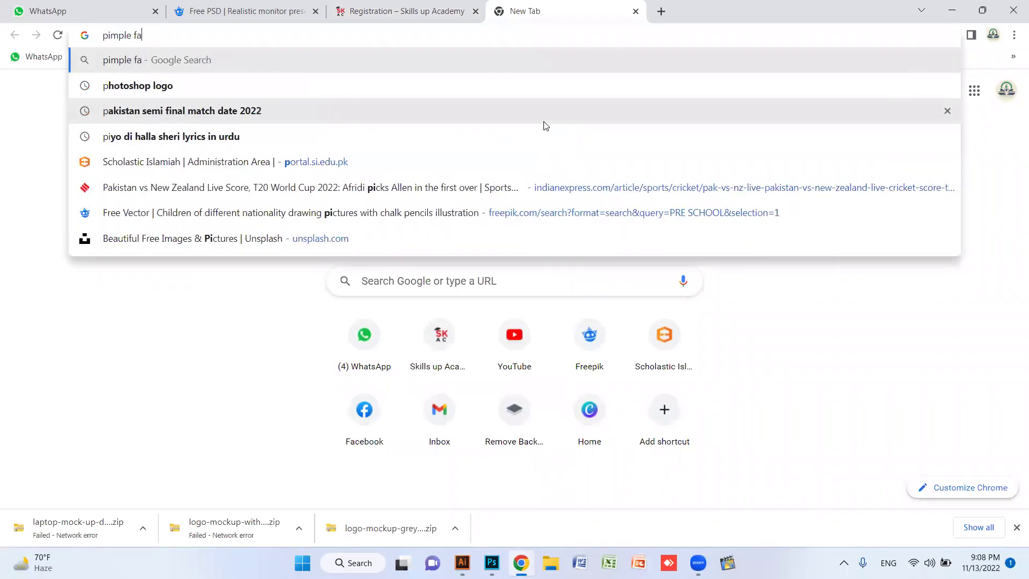
key(Return)
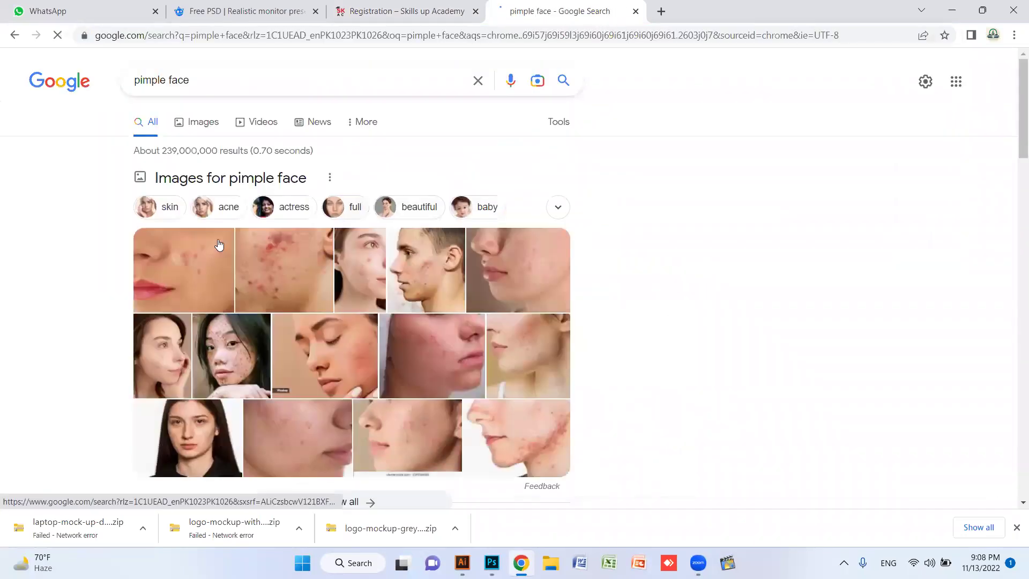
click(196, 124)
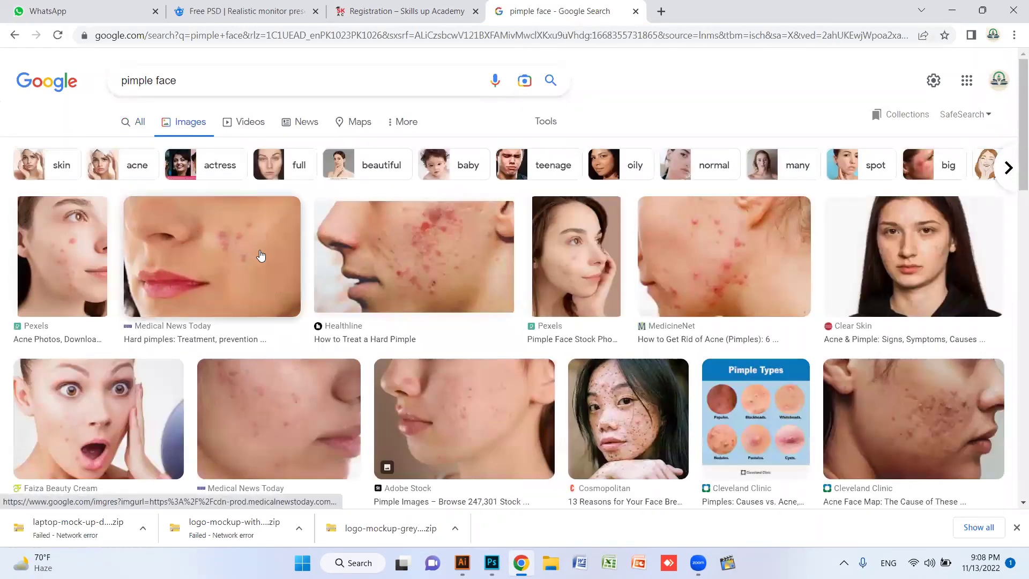
Save the Medical News Today hard pimples image to the Desktop as the JPEG woman-with-hard-pimples-on-her-face.
click(260, 256)
right_click(757, 216)
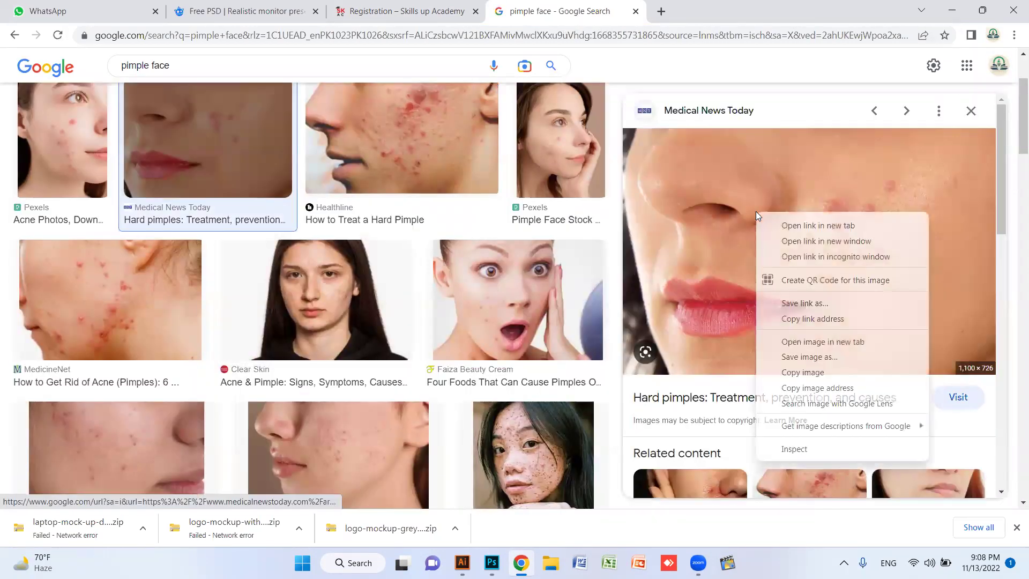
click(829, 357)
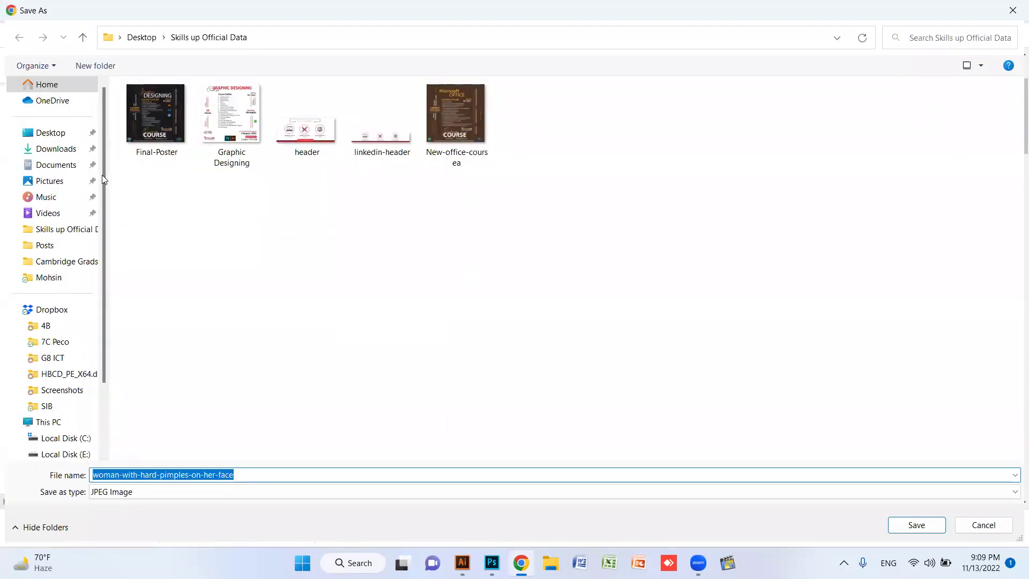
click(43, 133)
click(924, 526)
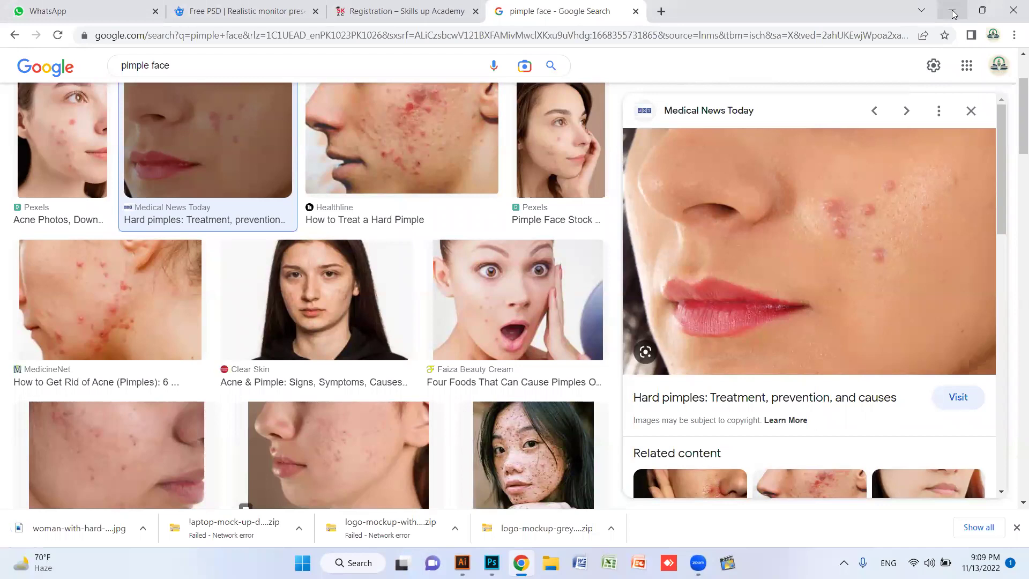
Place the downloaded woman-with-hard-pimples-on-her-face image into the white Photoshop document at its default fitted size.
drag(78, 528, 436, 281)
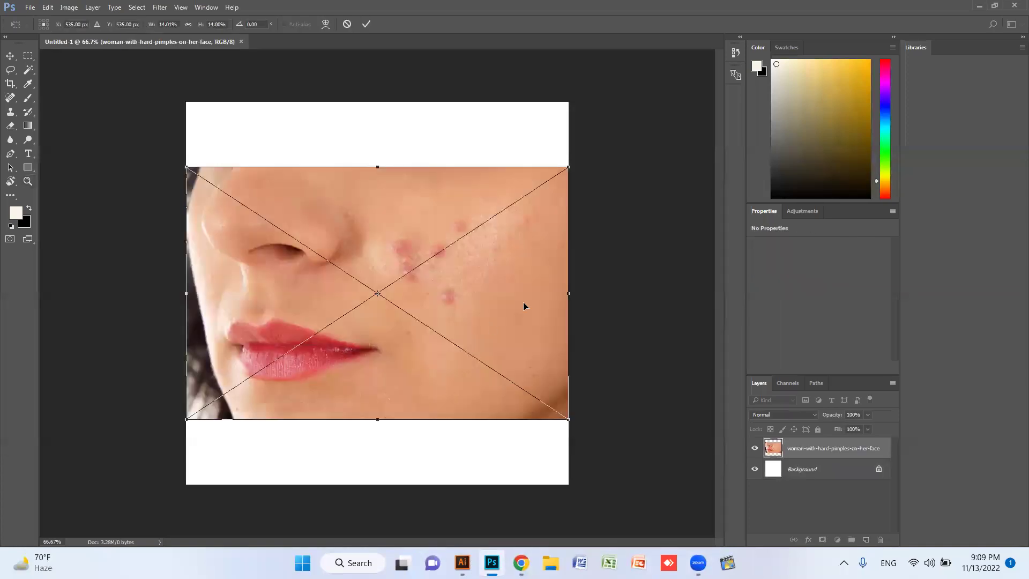
key(Return)
key(z)
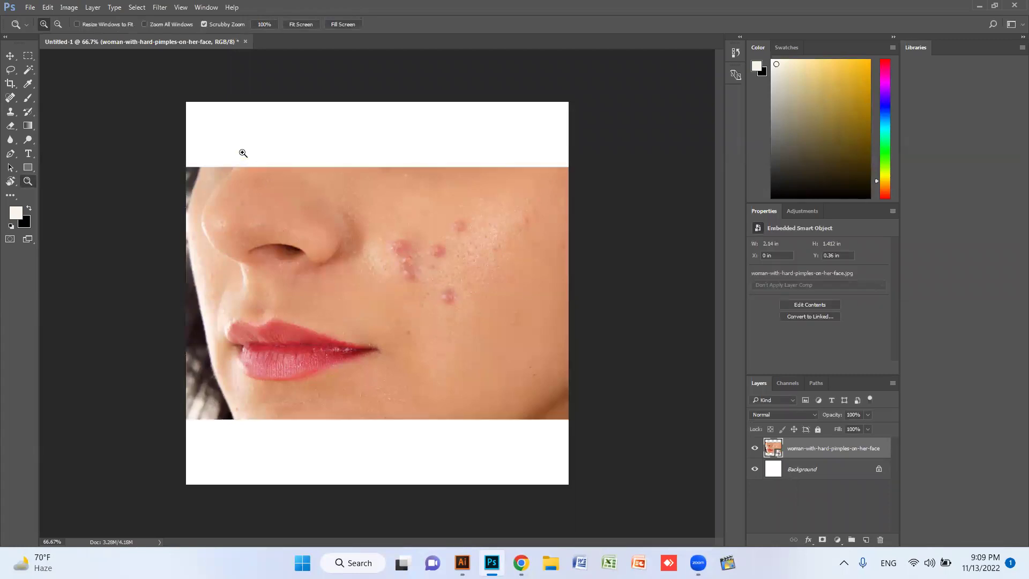
Move the face photo up and left with the Move tool, switch between the two layers, and move the photo back.
click(8, 57)
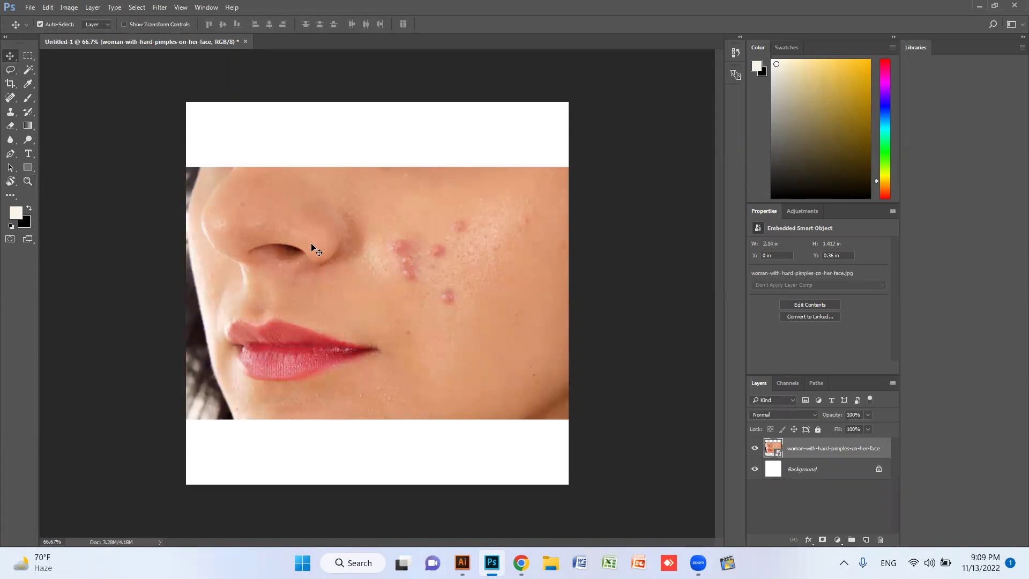
drag(358, 305, 337, 293)
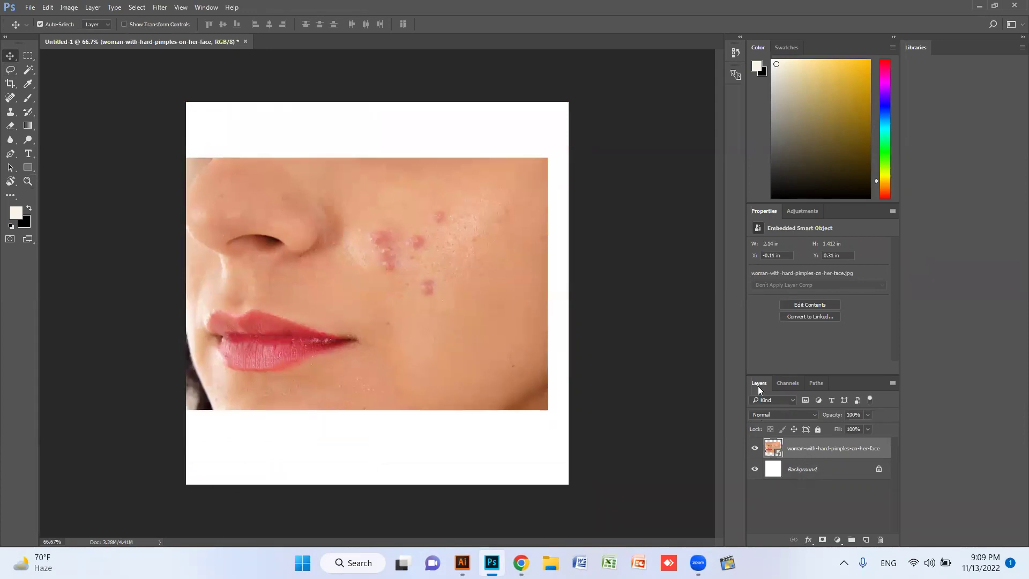
click(817, 468)
click(817, 452)
click(825, 475)
click(816, 450)
drag(442, 296, 461, 305)
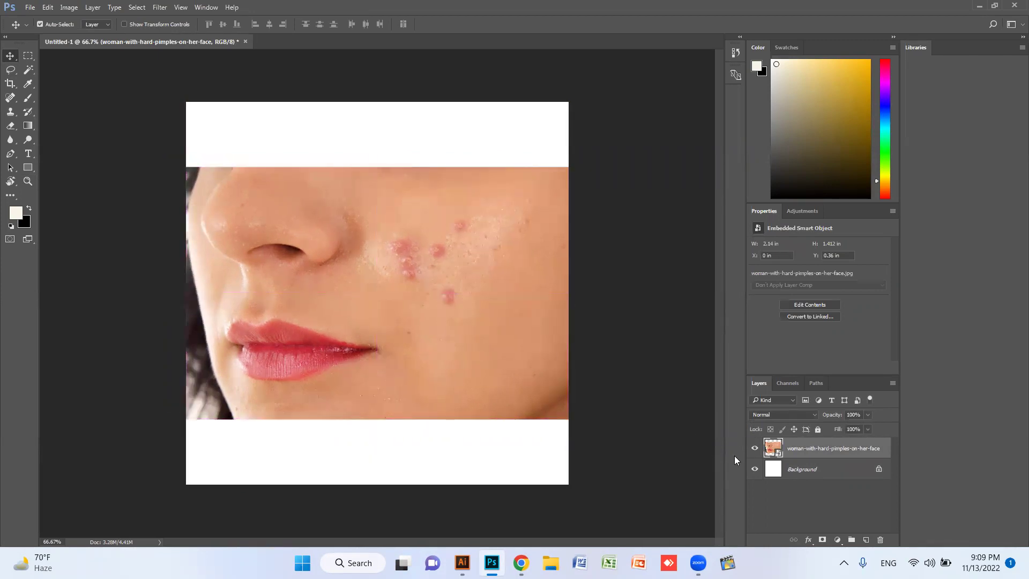
Select the Background layer and try moving it on the canvas, then return the face photo to Y 0.36 in.
click(809, 471)
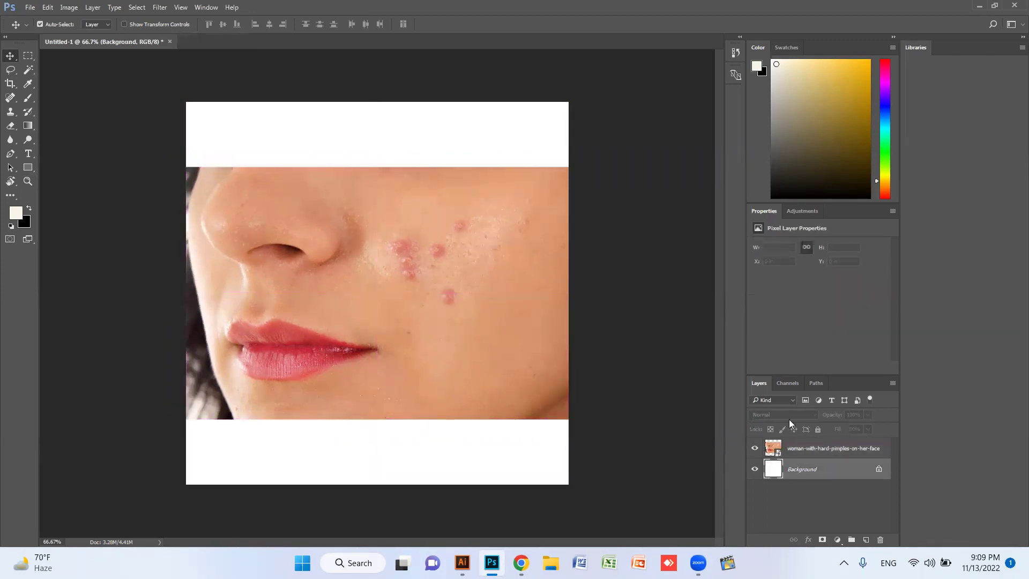
drag(403, 138, 401, 338)
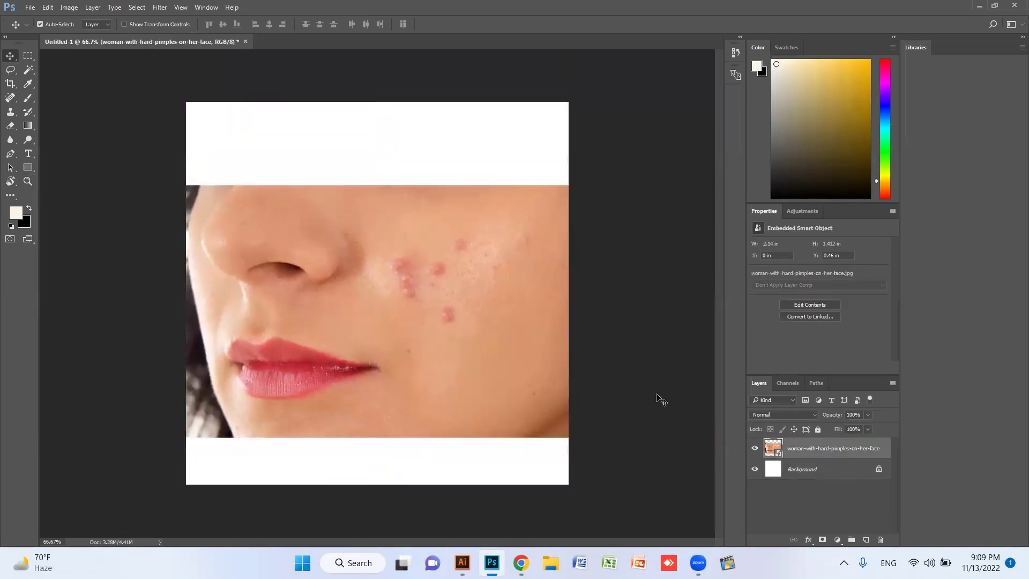
click(815, 476)
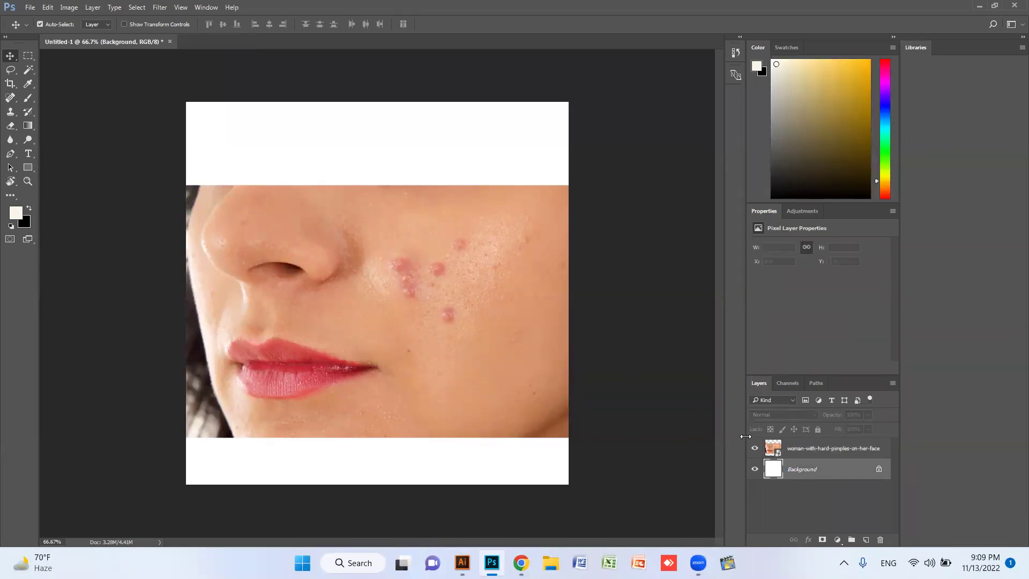
drag(448, 339, 442, 318)
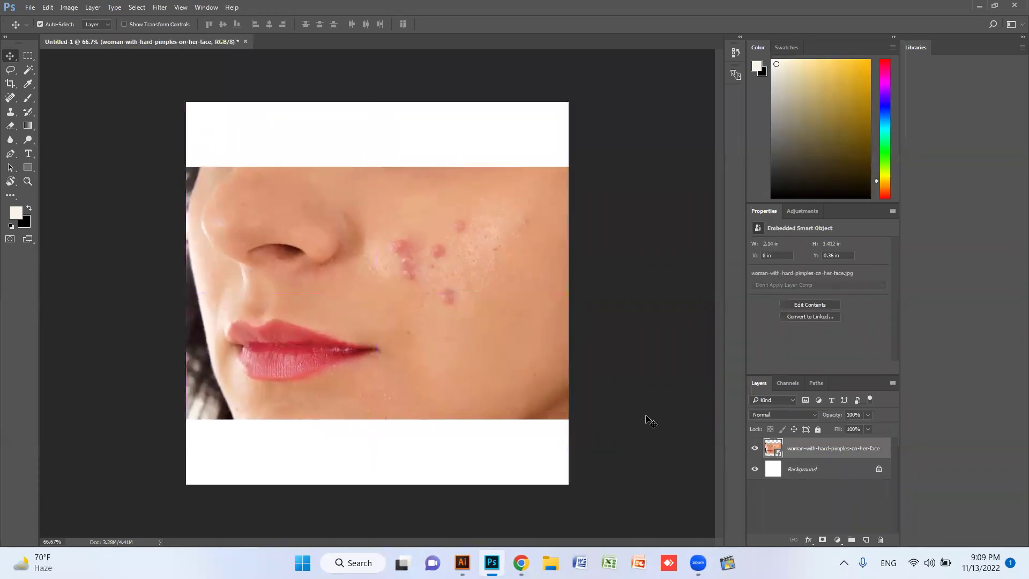
Unlock the Background layer and move the face photo up slightly to Y 0.33 in.
click(878, 470)
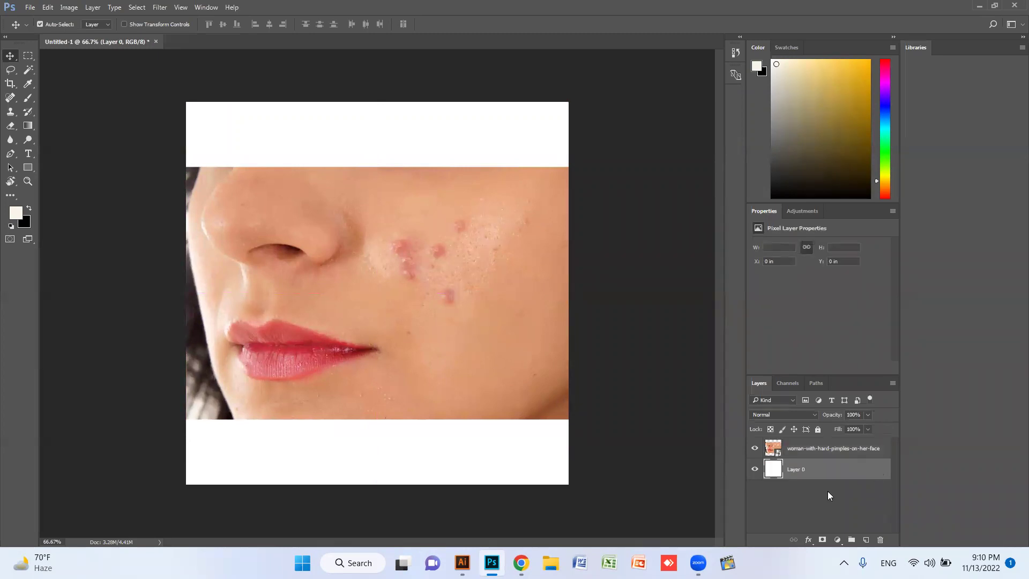
mouse_move(493, 361)
mouse_down()
mouse_move(488, 289)
mouse_move(488, 349)
mouse_up()
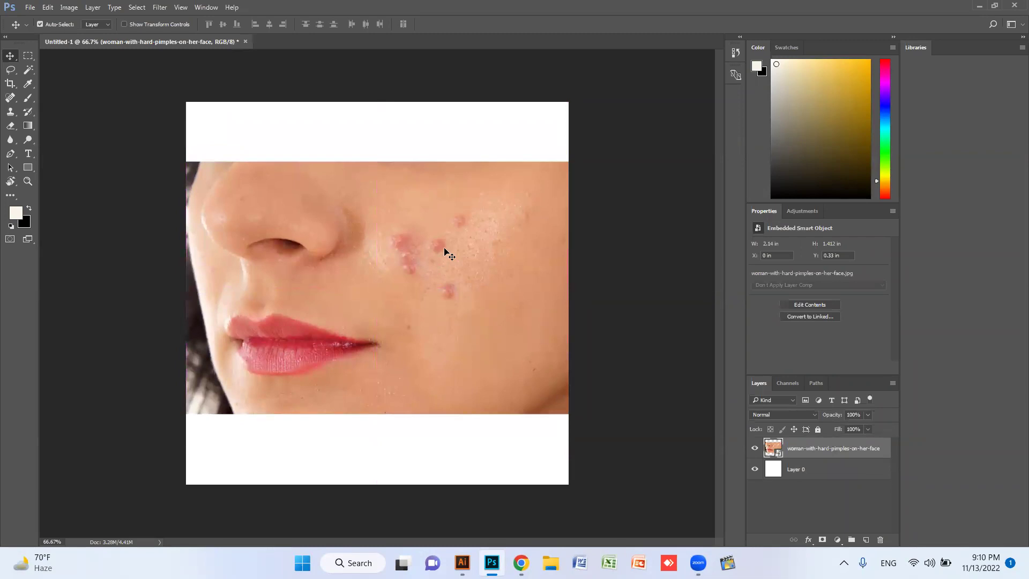
Zoom in on the cheek area of the face photo to about 2750% to examine its individual pixels.
key(z)
drag(344, 174, 380, 202)
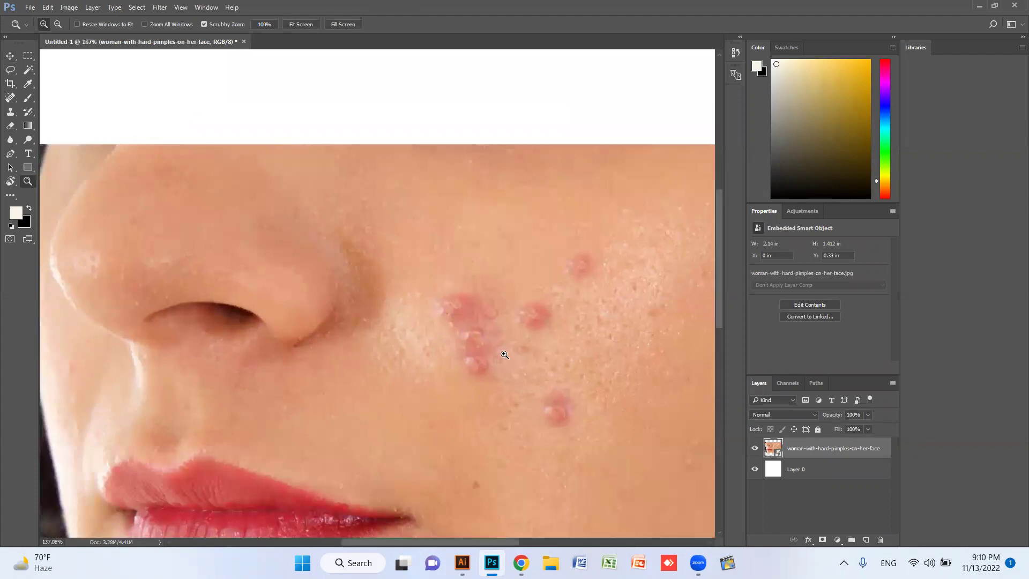
drag(427, 226, 590, 320)
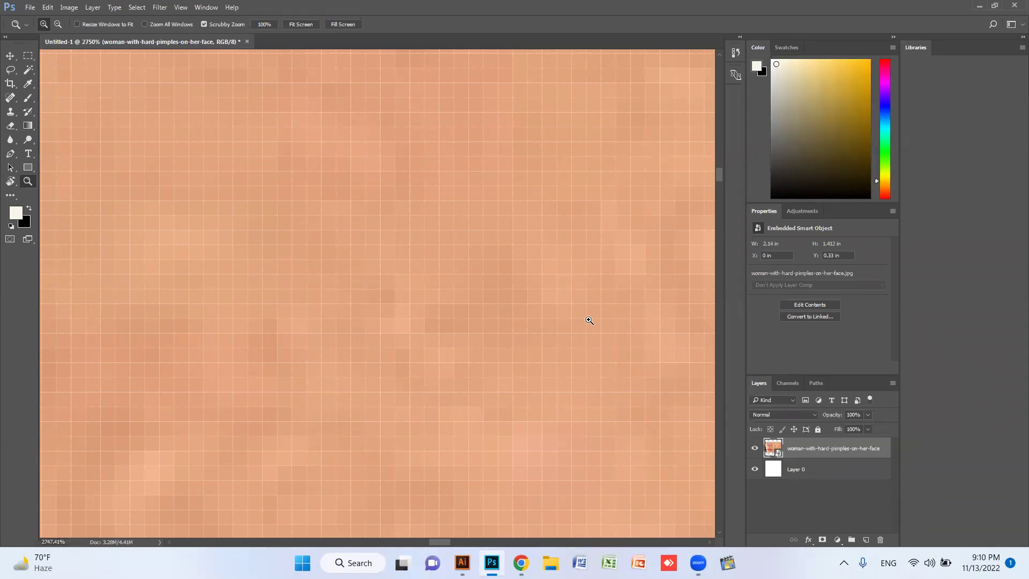
Switch to Illustrator and create a new document of 1080 × 1080 px.
click(462, 561)
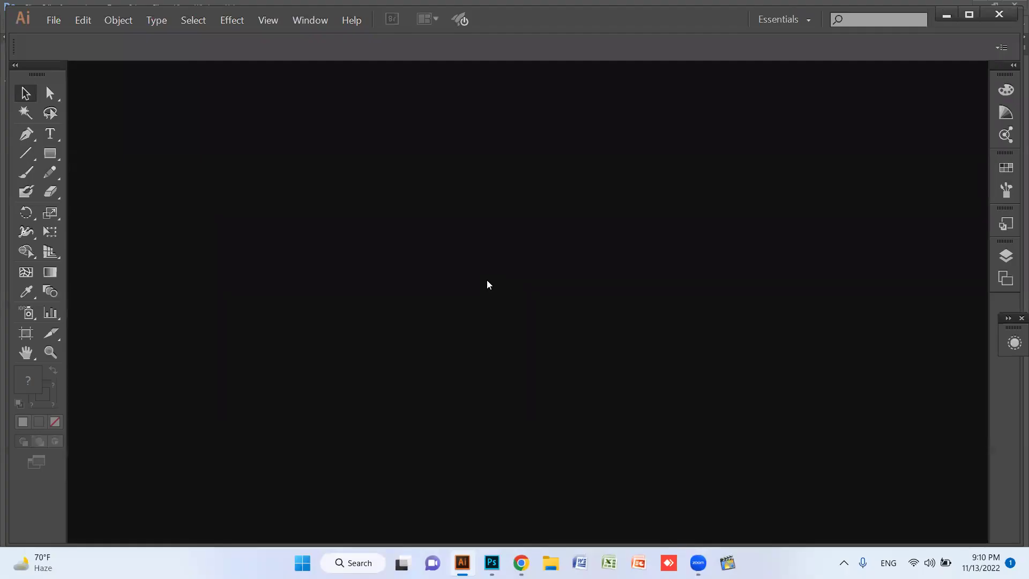
key(ctrl+n)
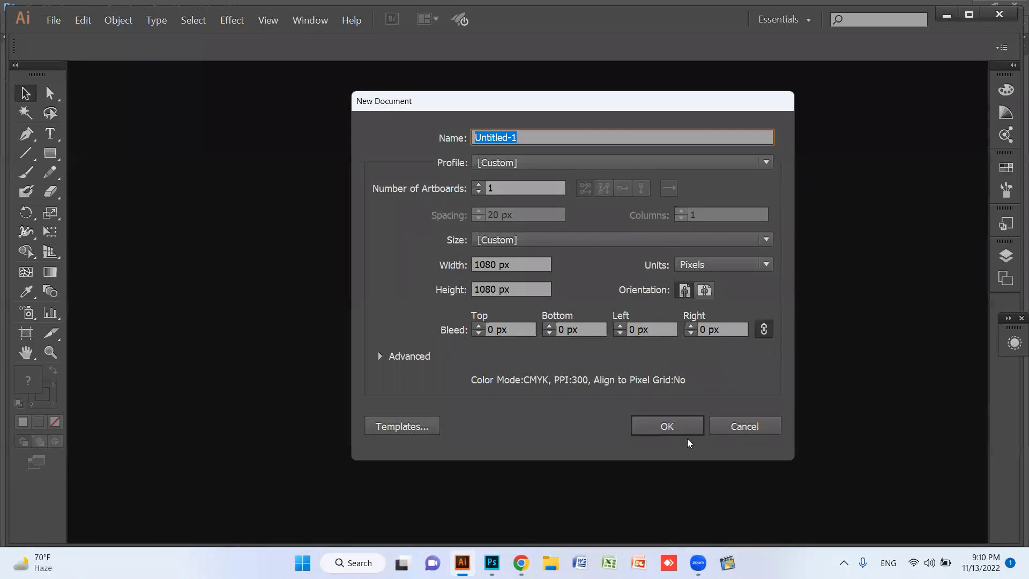
click(679, 423)
Draw a rectangle near the middle of the artboard and fill it with the grey sampled from the canvas surround using the Eyedropper.
key(m)
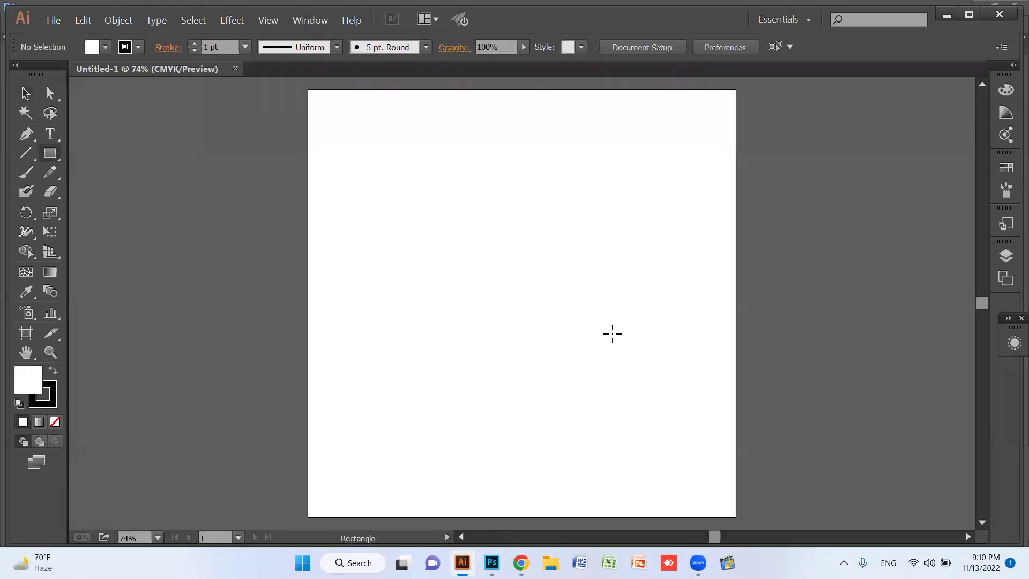
drag(453, 230, 639, 388)
key(v)
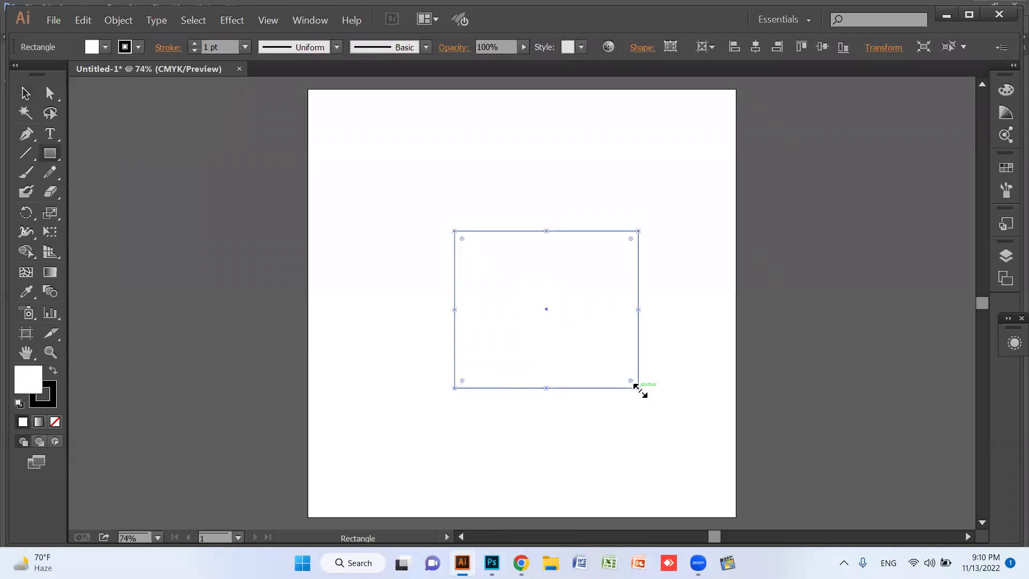
key(i)
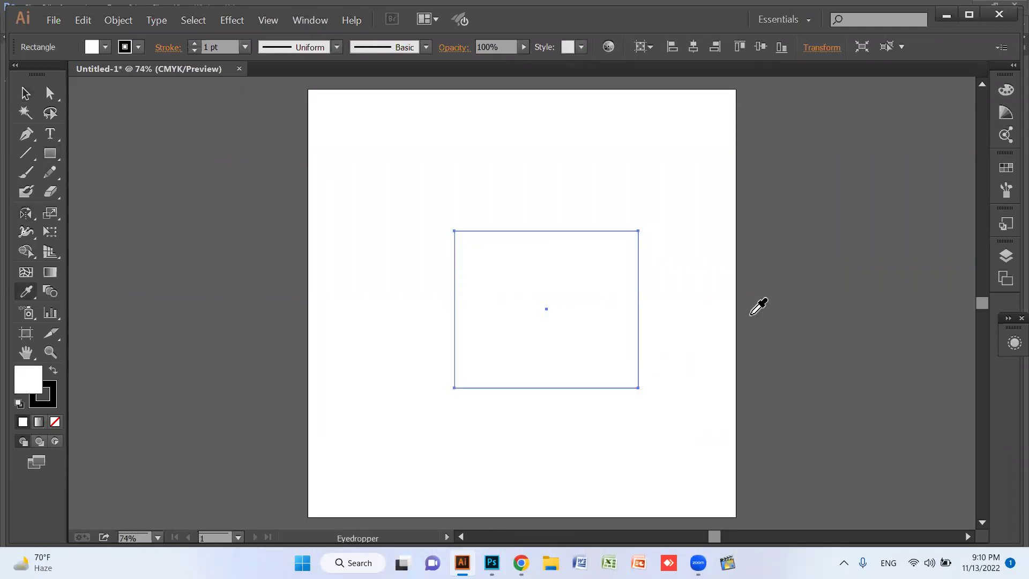
click(823, 292)
key(v)
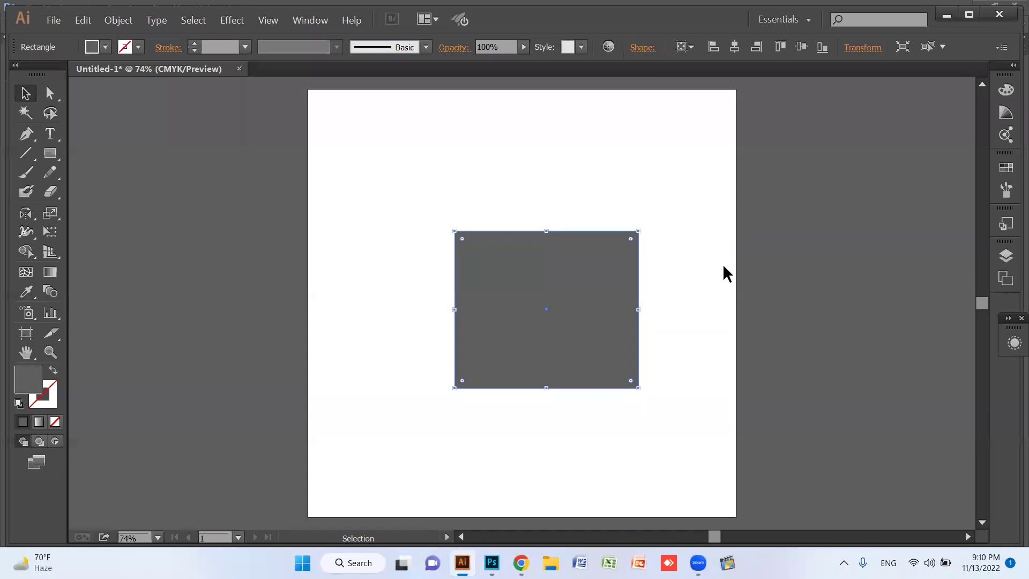
click(682, 277)
Zoom in on the grey rectangle's upper-left corner to 6400% to examine how its vector edges render.
key(z)
drag(425, 207, 530, 278)
drag(462, 283, 493, 305)
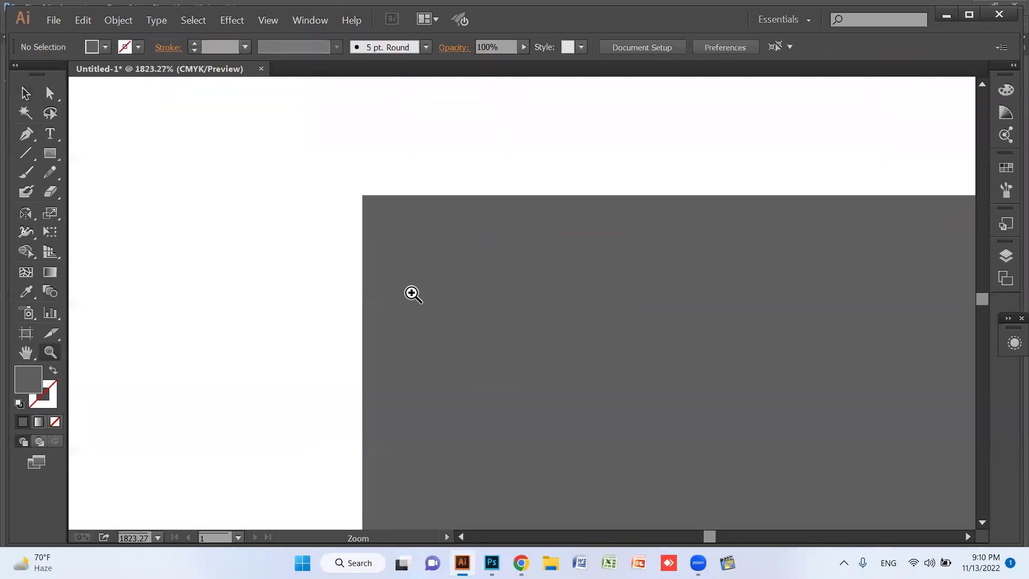
drag(360, 195, 531, 314)
drag(307, 116, 484, 262)
drag(392, 214, 550, 328)
drag(392, 245, 533, 292)
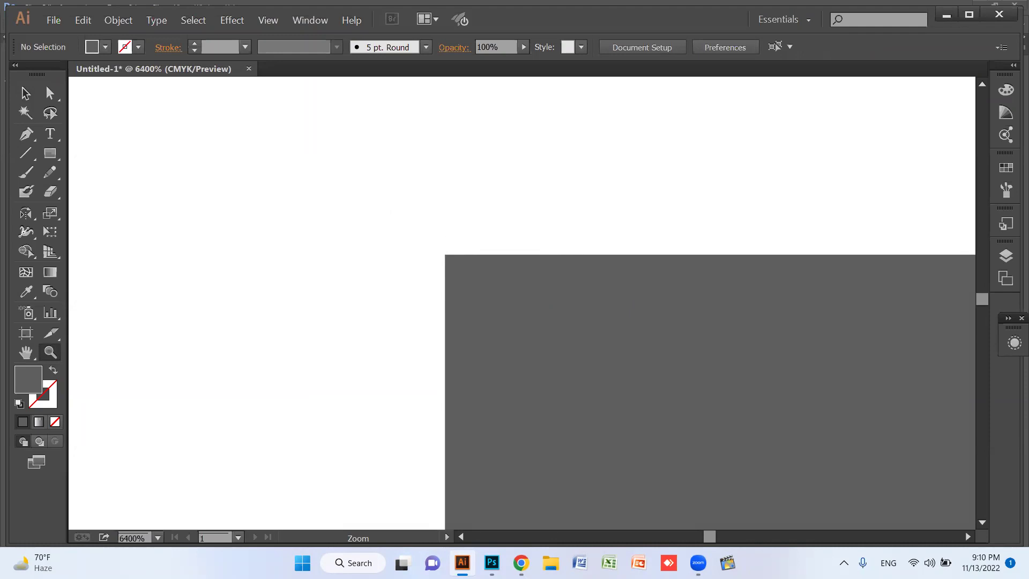
Switch back to Photoshop and zoom out from the face photo's pixels to 100%.
key(alt+Tab)
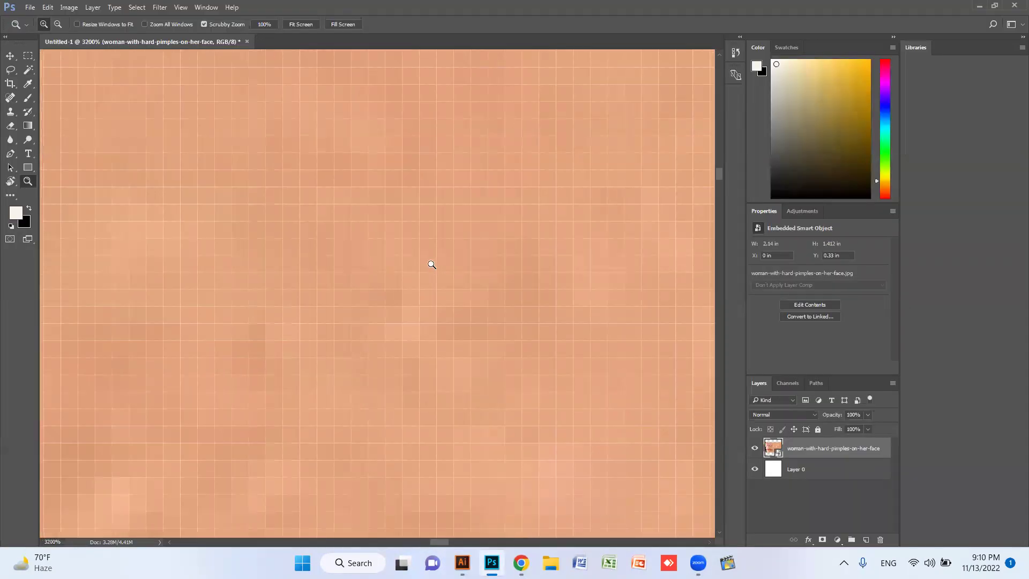
key(ctrl+minus)
key(ctrl+minus)
key(ctrl+minus)
key(ctrl+minus)
key(ctrl+minus)
key(ctrl+minus)
key(ctrl+minus)
key(ctrl+minus)
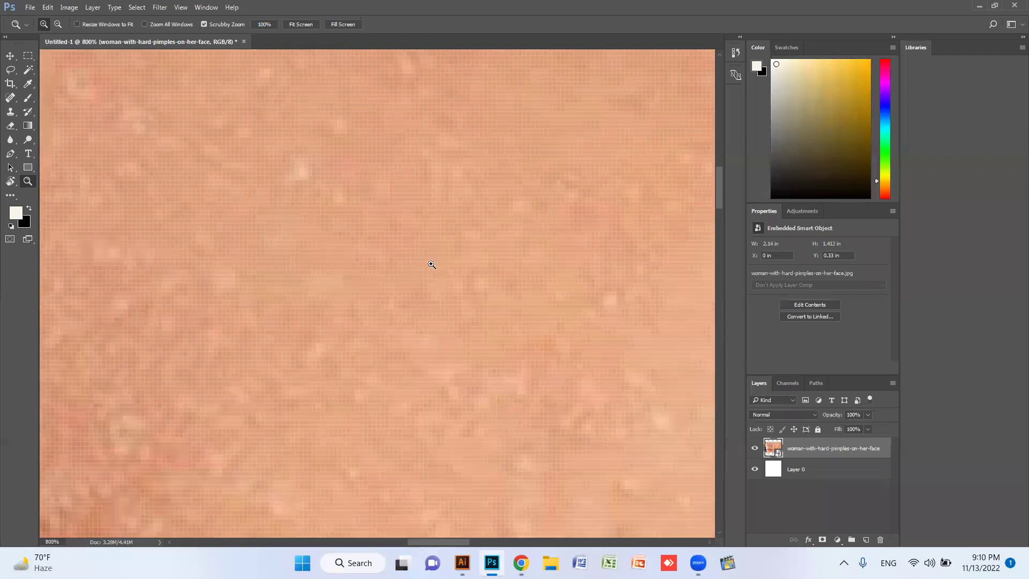
key(ctrl+minus)
key(ctrl+minus)
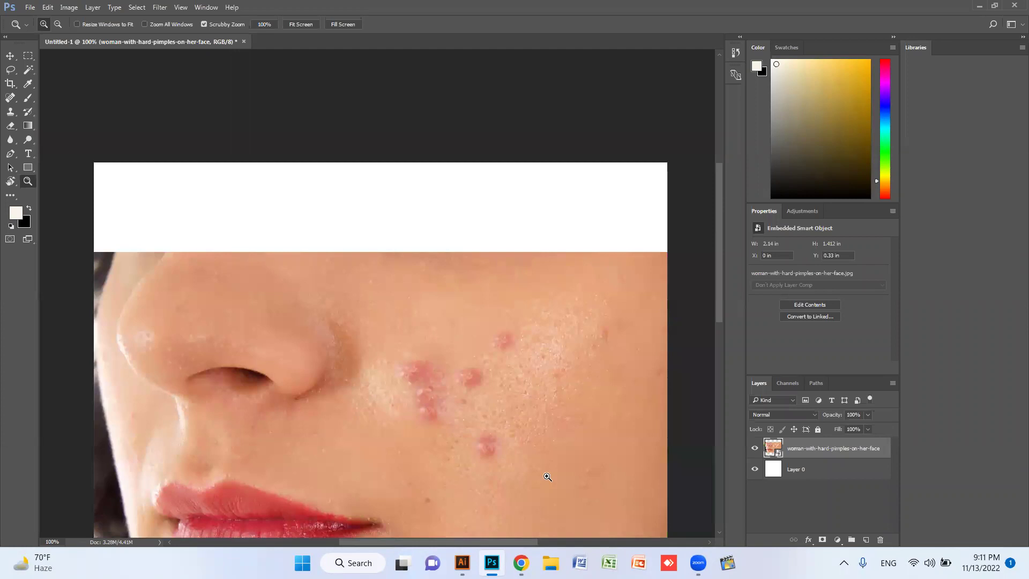
Move the face photo up with the Move tool to Y -0.04 in so it covers the white strip above it.
key(ctrl+plus)
key(ctrl+plus)
key(ctrl+minus)
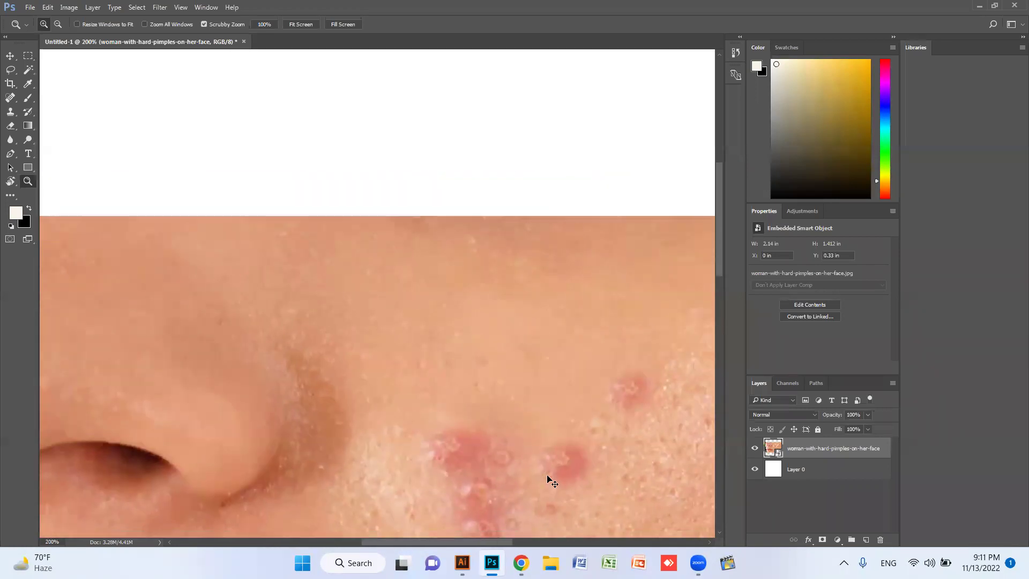
key(ctrl+minus)
key(v)
drag(545, 468, 545, 374)
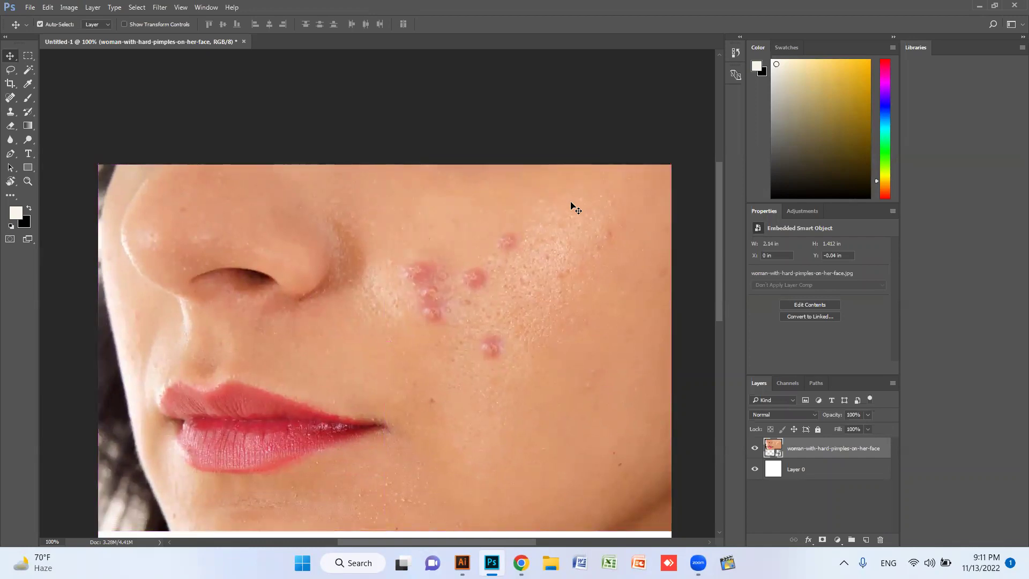
Rasterize the face photo's smart object and replace the lowest cheek pimple with nearby clear skin using the Patch Tool.
key(z)
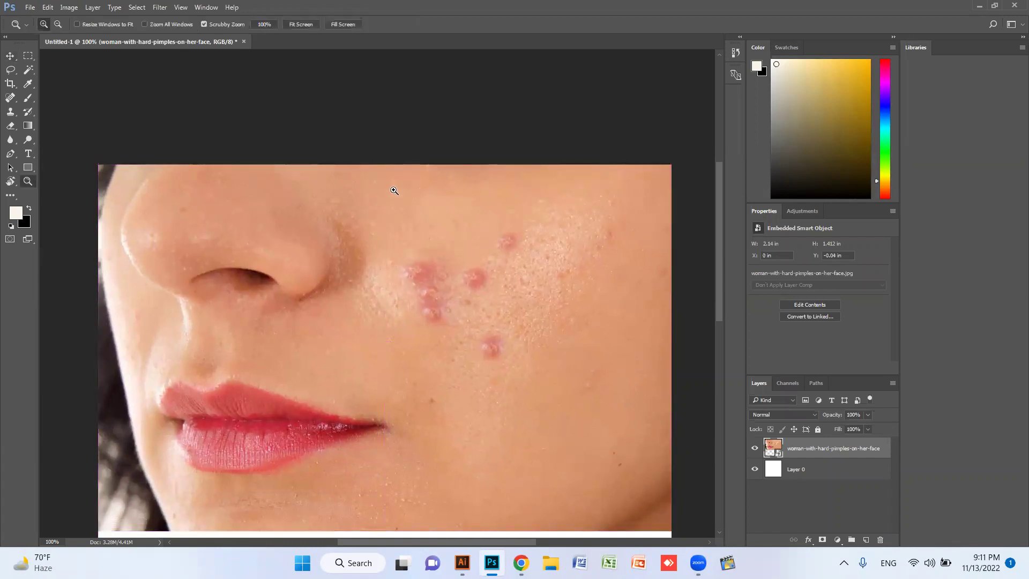
drag(314, 188, 344, 251)
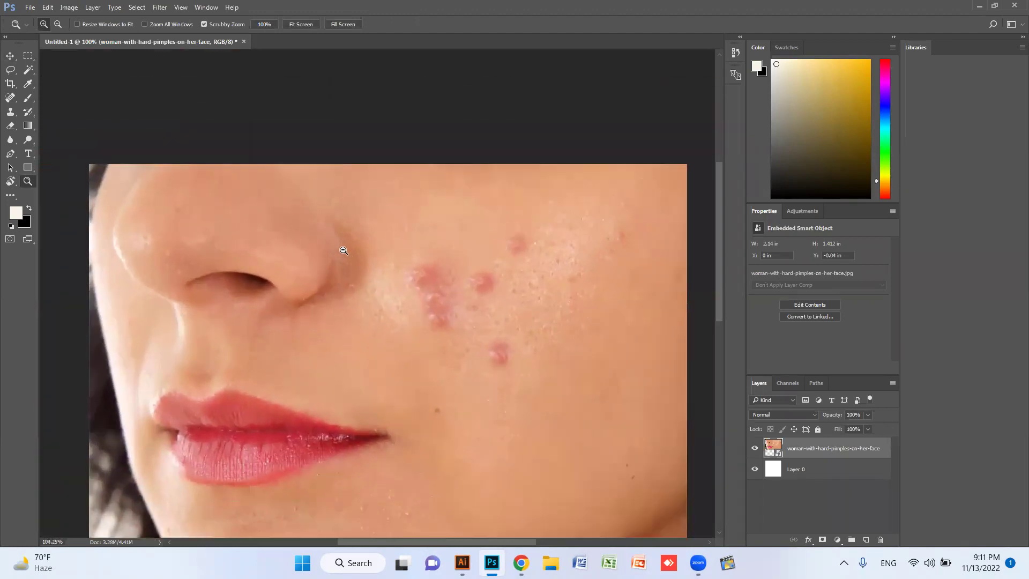
click(10, 97)
right_click(10, 98)
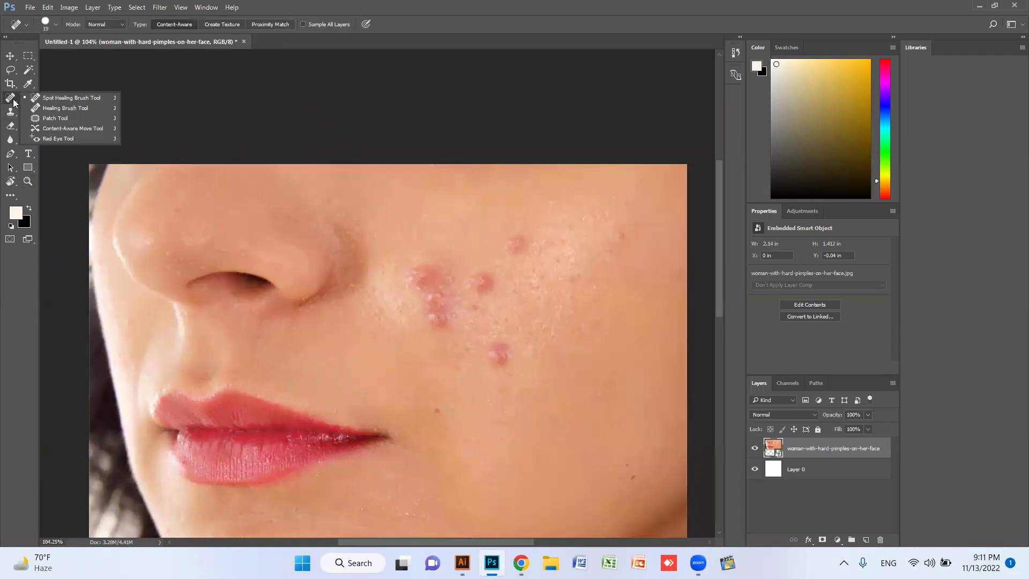
right_click(13, 101)
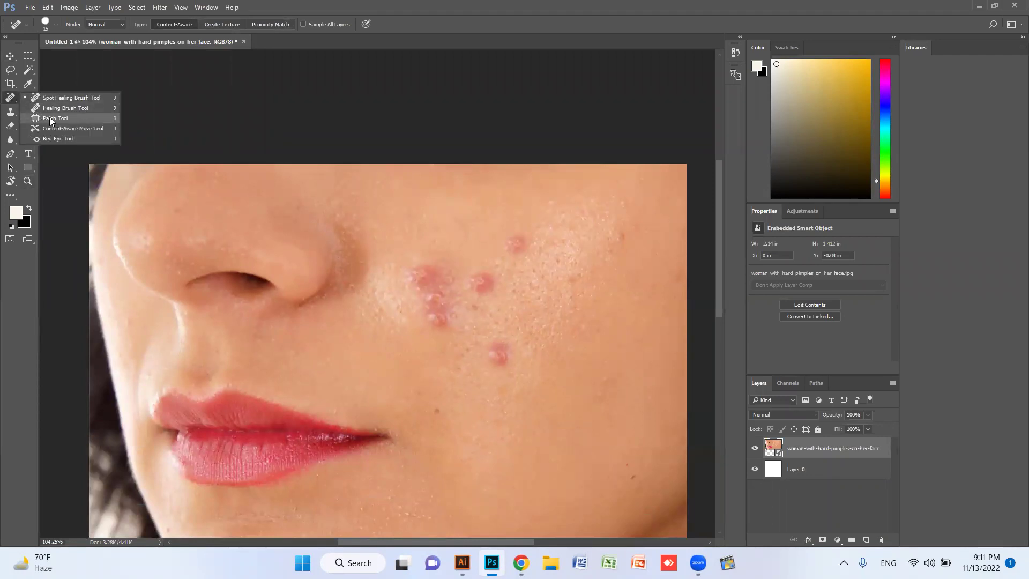
click(71, 118)
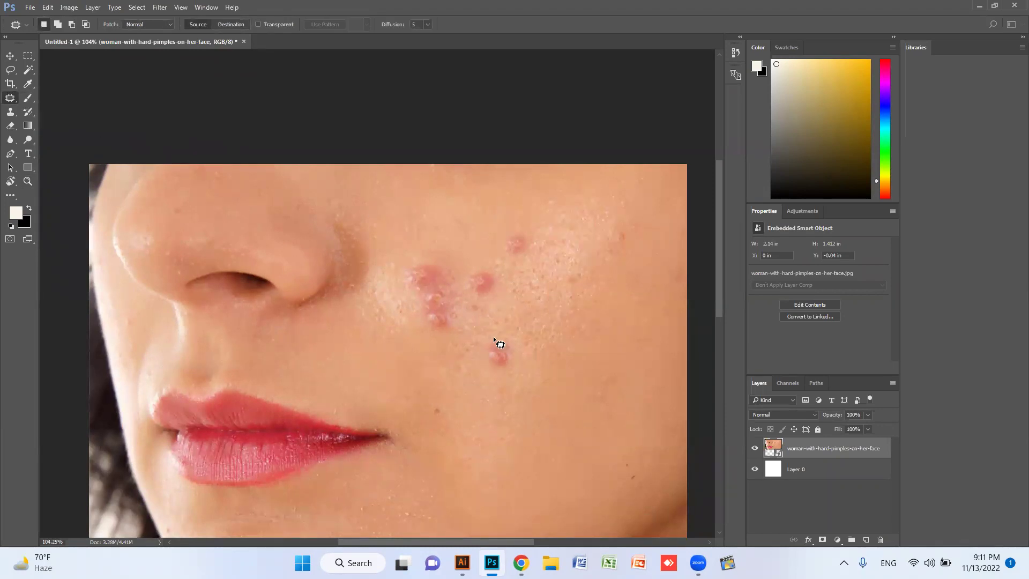
mouse_move(519, 342)
mouse_down()
mouse_move(509, 378)
mouse_move(477, 368)
mouse_move(493, 339)
mouse_up()
click(502, 359)
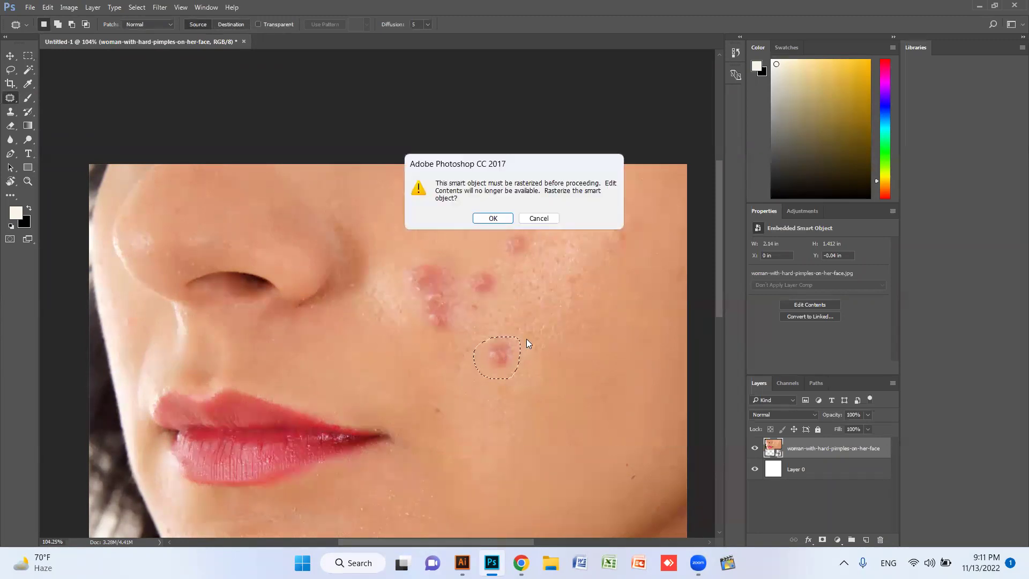
click(493, 218)
drag(495, 350, 541, 313)
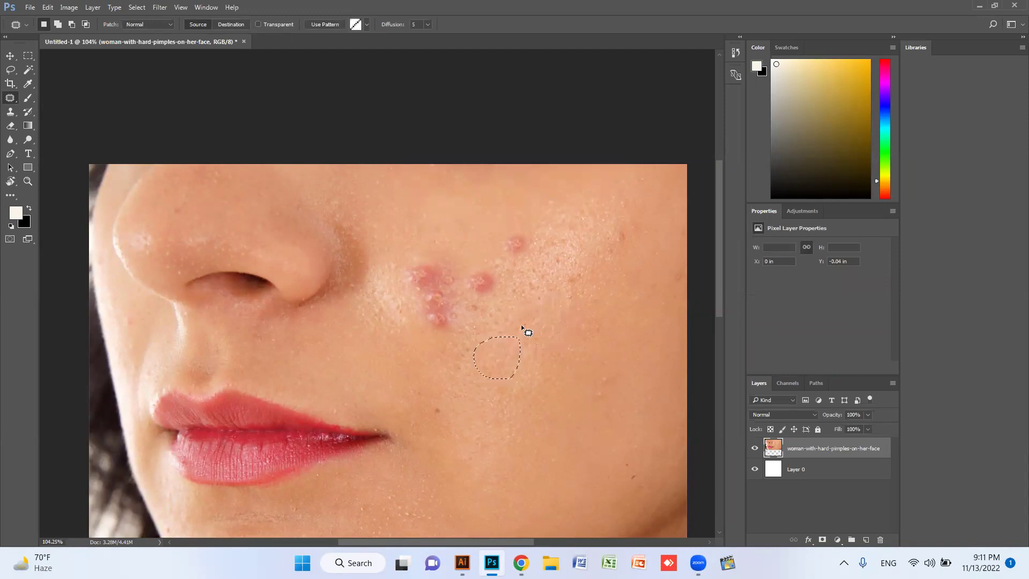
Patch the remaining pimples on the cheek and beside the nose with clear skin, and clear the selection.
mouse_move(524, 252)
mouse_down()
mouse_move(509, 233)
mouse_move(522, 230)
mouse_move(531, 249)
mouse_move(515, 261)
mouse_move(560, 249)
mouse_up()
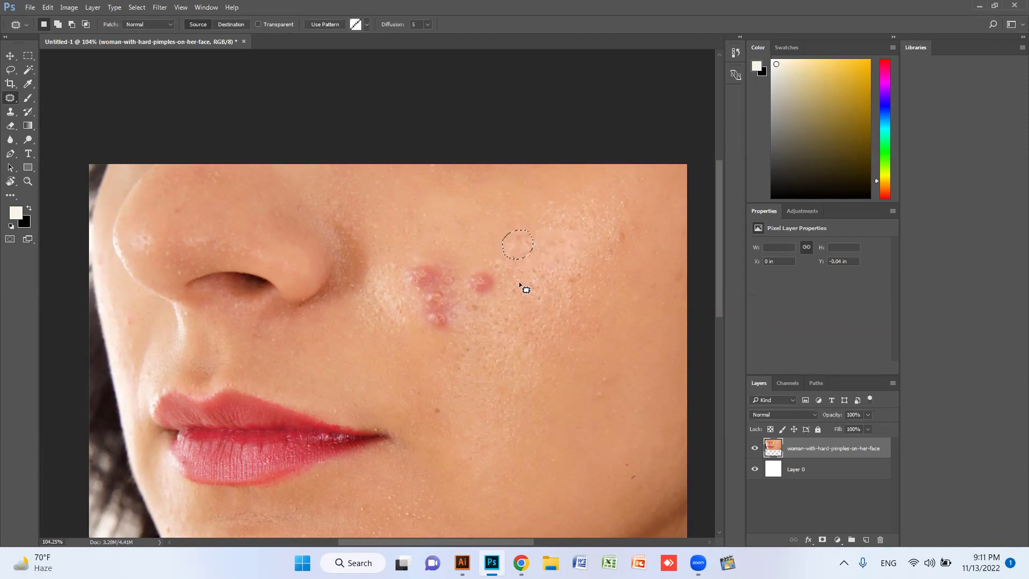
mouse_move(480, 306)
mouse_down()
mouse_move(463, 280)
mouse_move(471, 273)
mouse_move(495, 269)
mouse_move(504, 288)
mouse_move(489, 305)
mouse_move(470, 303)
mouse_move(532, 283)
mouse_up()
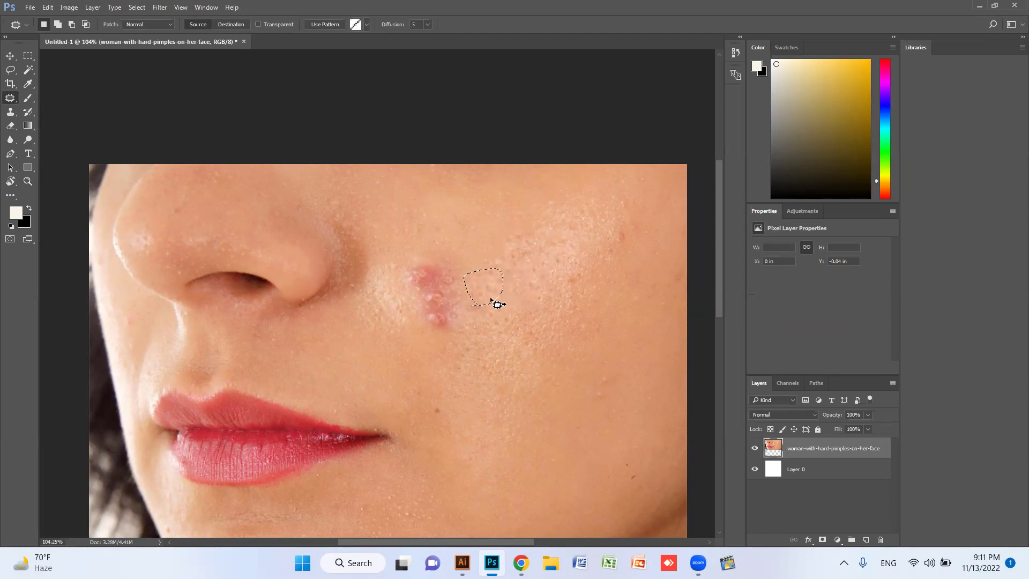
mouse_move(440, 333)
mouse_down()
mouse_move(420, 321)
mouse_move(403, 275)
mouse_move(415, 262)
mouse_move(450, 261)
mouse_move(462, 273)
mouse_move(460, 340)
mouse_up()
mouse_move(450, 294)
mouse_down()
mouse_move(505, 298)
mouse_move(496, 298)
mouse_up()
key(ctrl+d)
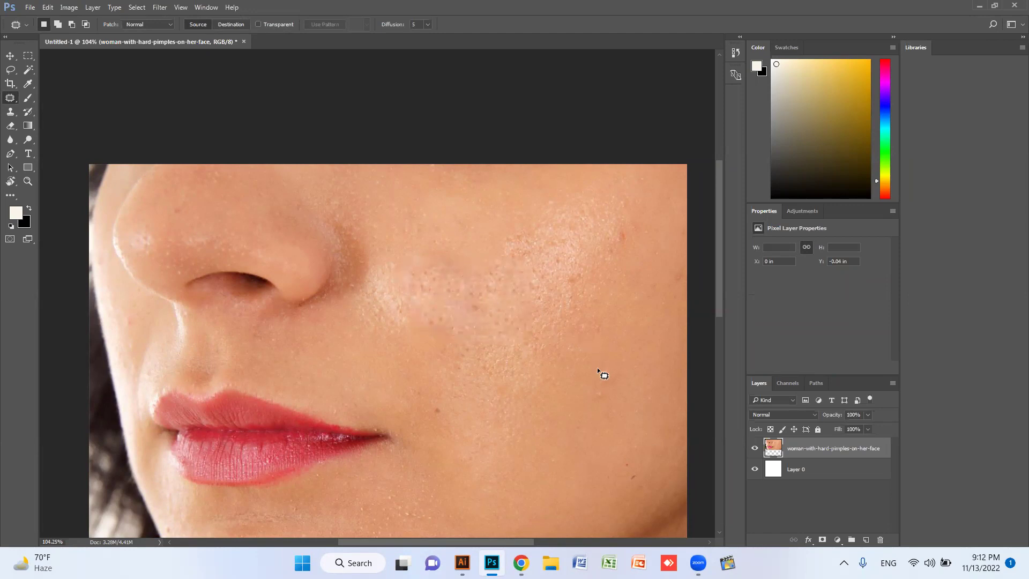
Try the Patch Tool on the lower cheek and around the small mole near the corner of the mouth.
mouse_move(589, 378)
mouse_down()
mouse_move(597, 368)
mouse_move(630, 384)
mouse_up()
key(ctrl+z)
mouse_move(451, 423)
mouse_down()
mouse_move(433, 416)
mouse_move(451, 420)
mouse_up()
click(495, 393)
Undo all the patches and the rasterizing of the face photo.
key(ctrl+z)
key(ctrl+z)
key(ctrl+z)
key(ctrl+z)
key(ctrl+alt+z)
key(ctrl+alt+z)
key(ctrl+alt+z)
key(ctrl+alt+z)
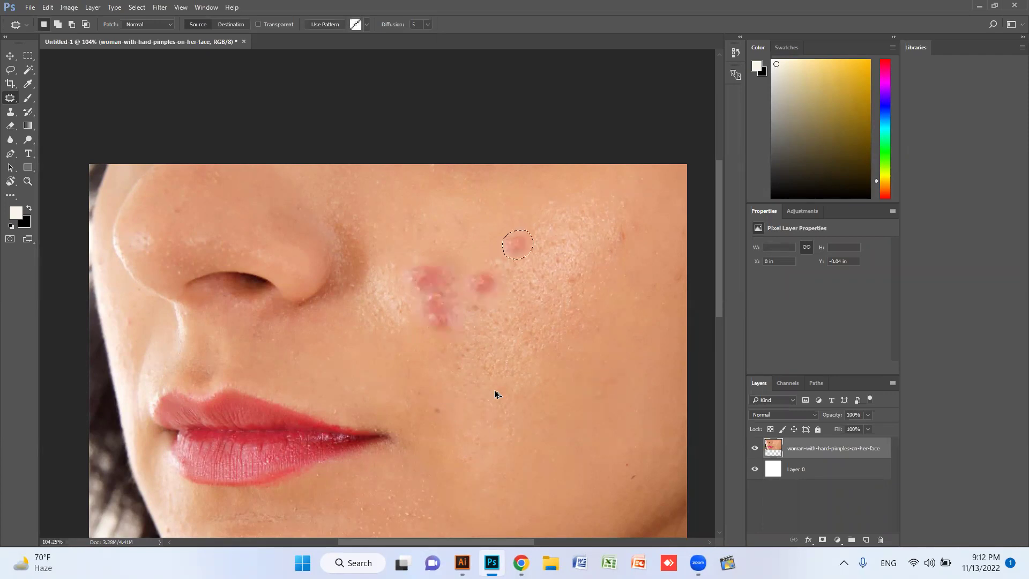
key(ctrl+alt+z)
Activate the Clone Stamp Tool and try painting over the lowest cheek pimple without defining a source point.
key(s)
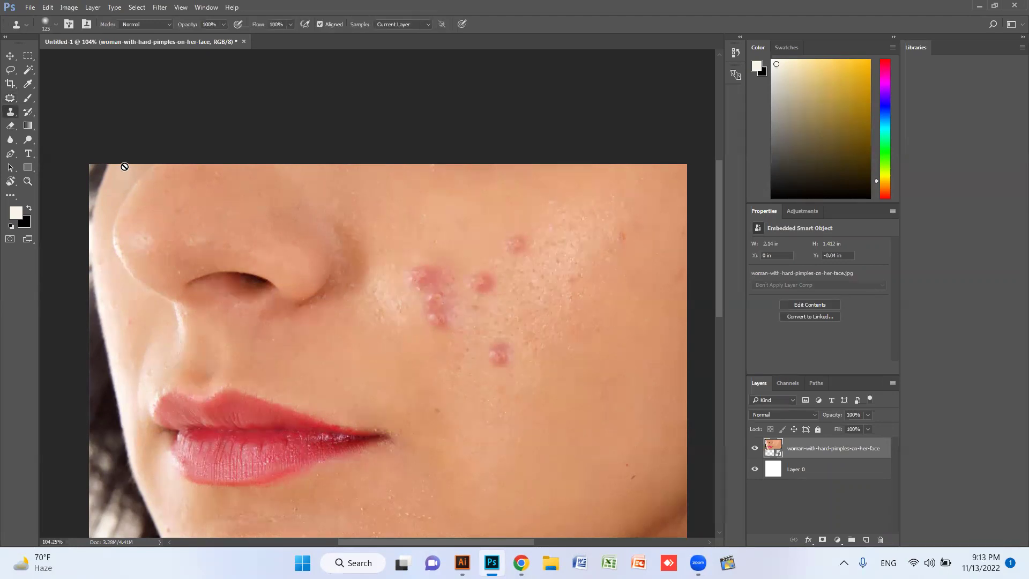
right_click(10, 112)
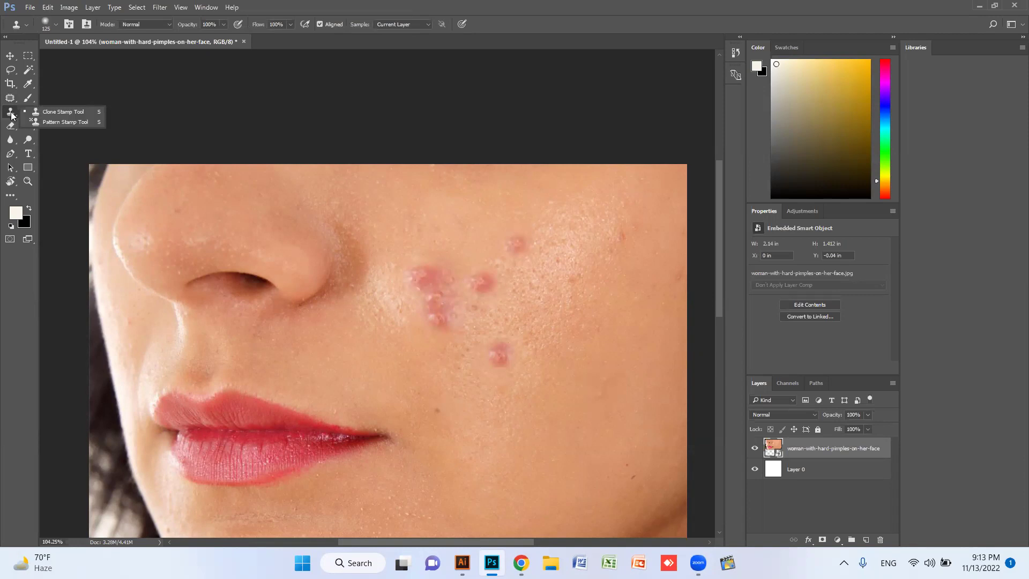
click(64, 112)
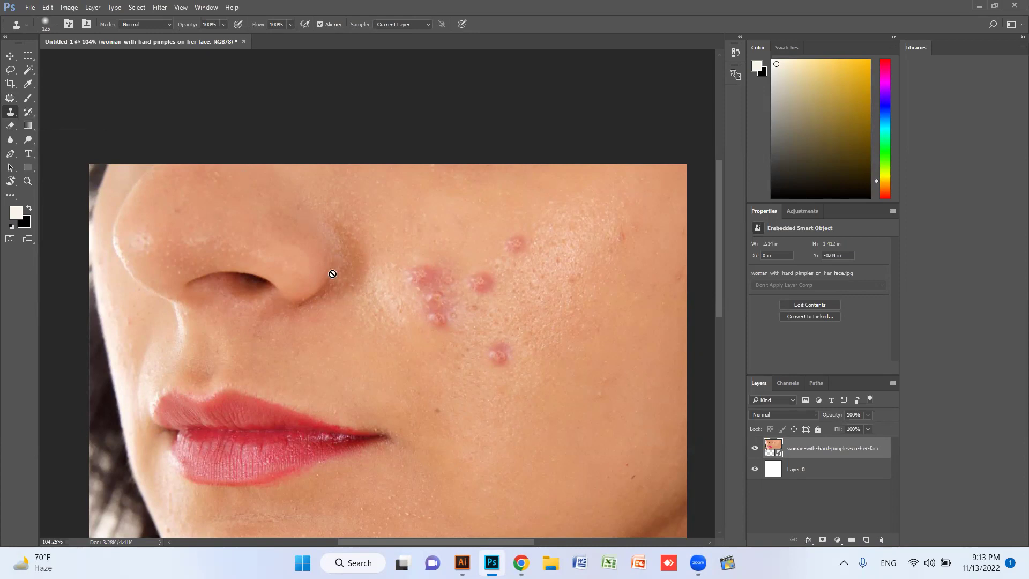
click(495, 331)
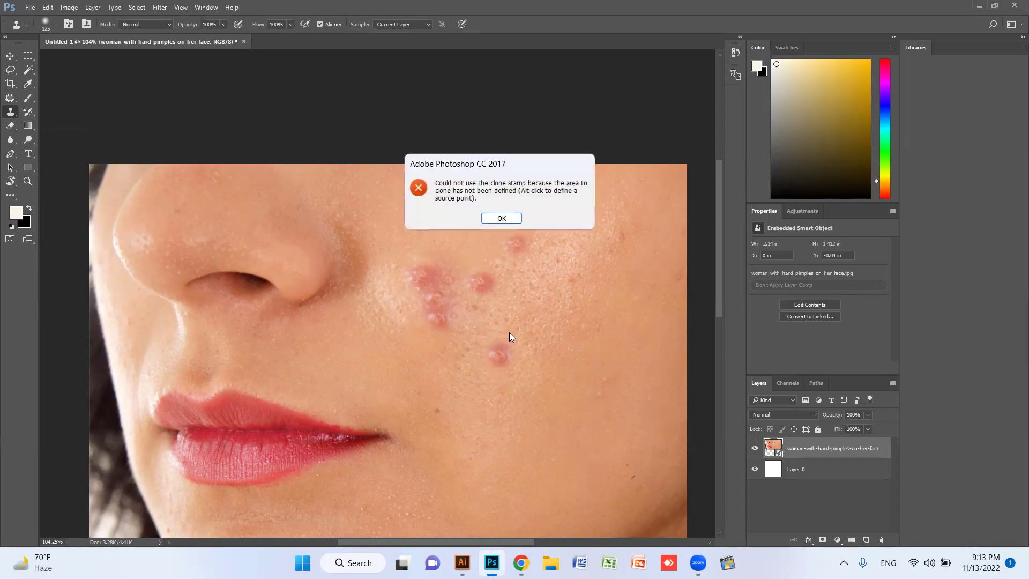
click(501, 218)
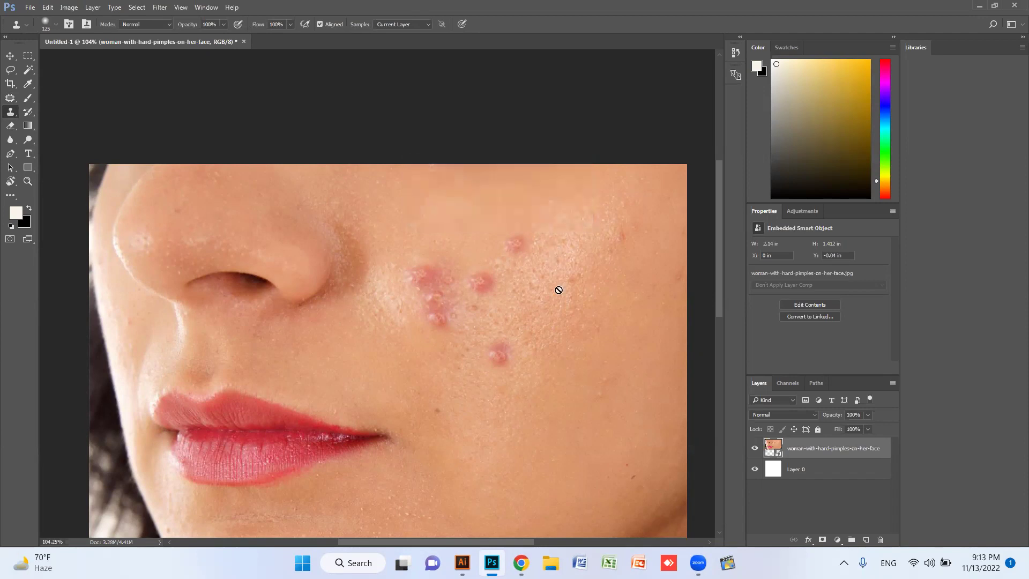
click(521, 366)
click(493, 223)
Close Untitled-1 without saving and open woman-with-hard-pimples-on-her-face.jpg from the Desktop.
click(244, 41)
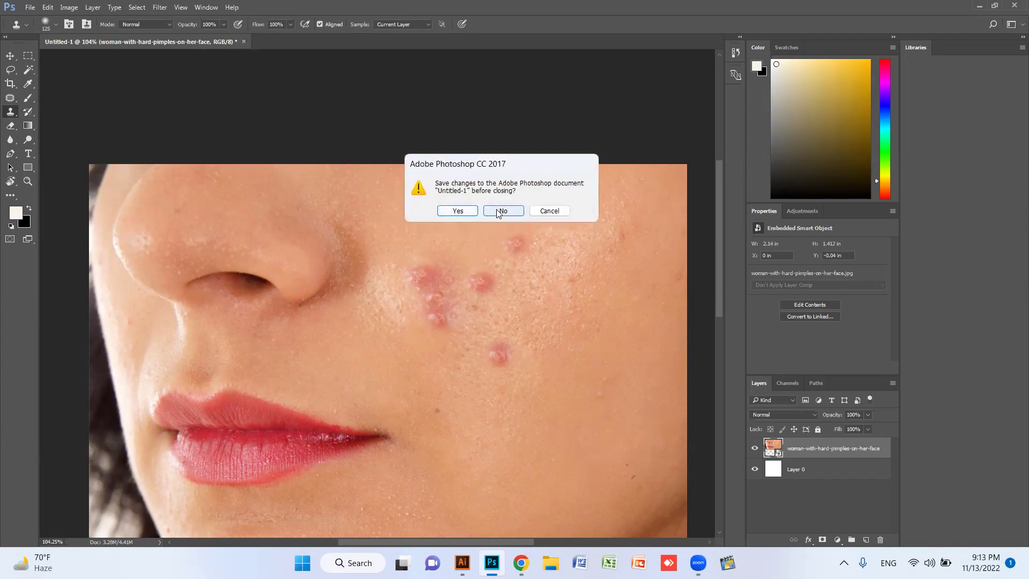
click(497, 211)
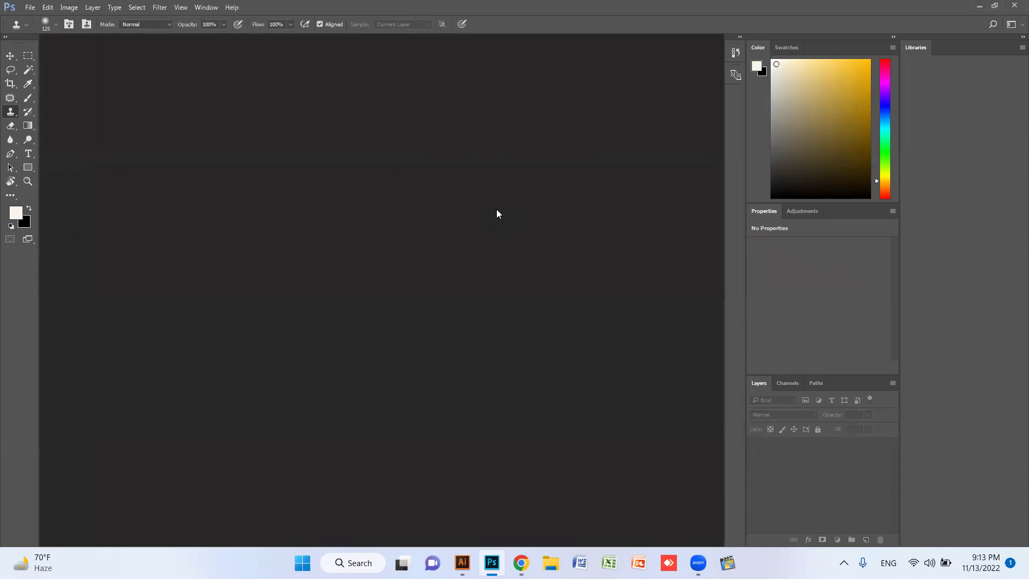
key(ctrl+o)
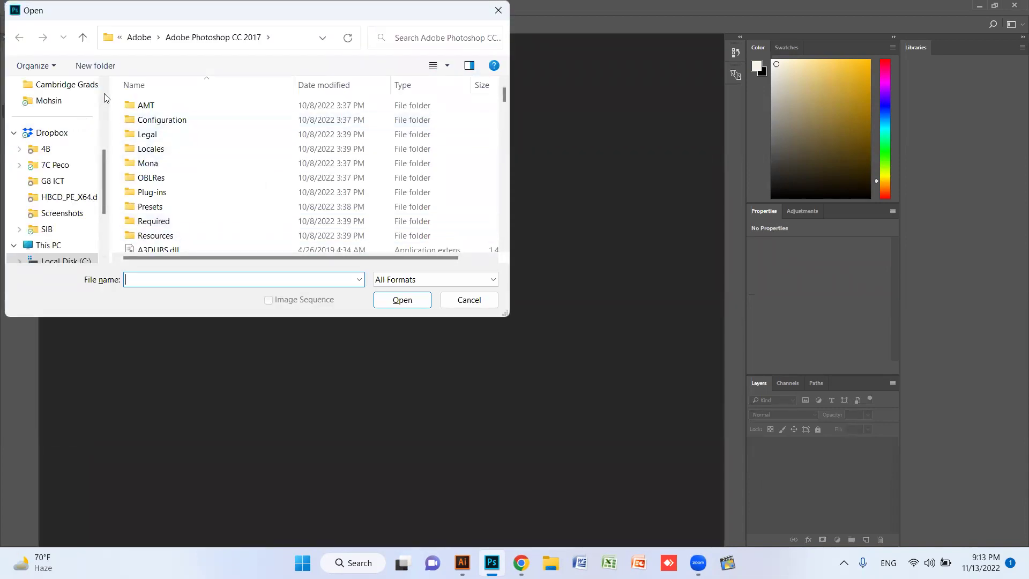
drag(103, 153, 103, 91)
click(59, 138)
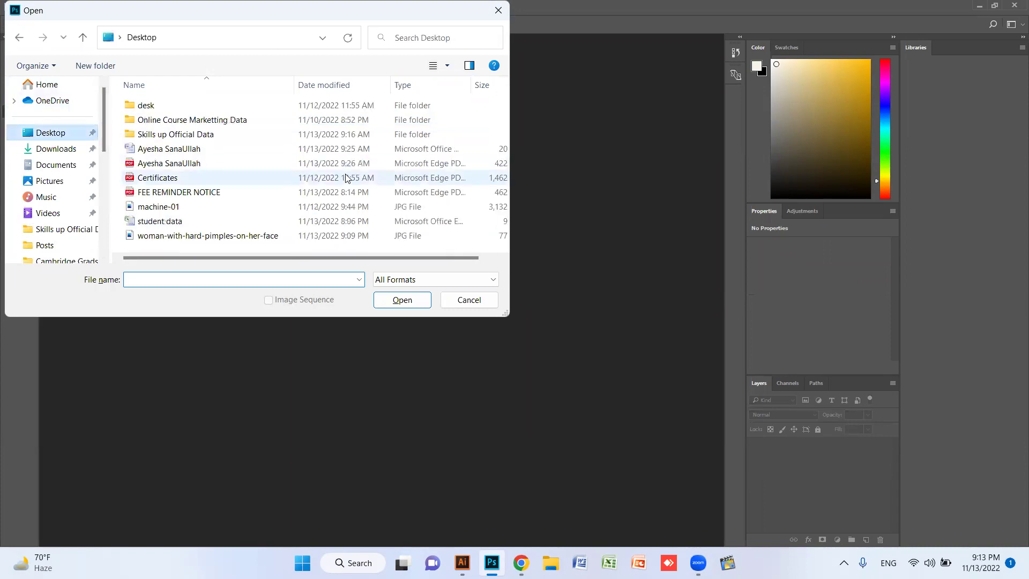
click(170, 238)
click(408, 304)
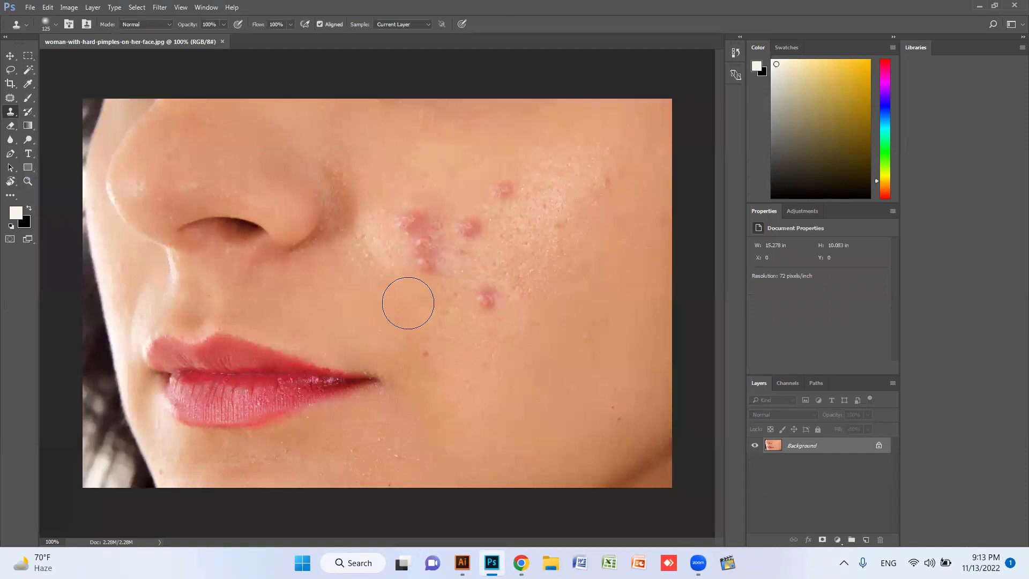
Sample clear skin beside the lowest cheek pimple and paint it over the pimple with the Clone Stamp Tool.
alt+click(515, 286)
mouse_move(487, 298)
mouse_down()
mouse_move(476, 306)
mouse_move(480, 296)
mouse_up()
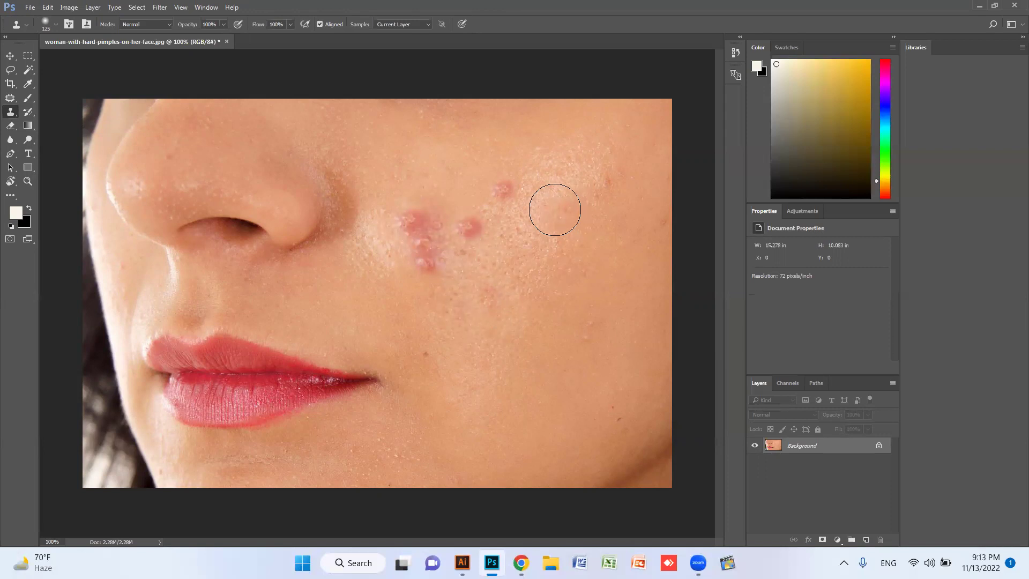
Clone over the outer cheek beside the uppermost pimple and enlarge the Clone Stamp brush to 175.
click(555, 210)
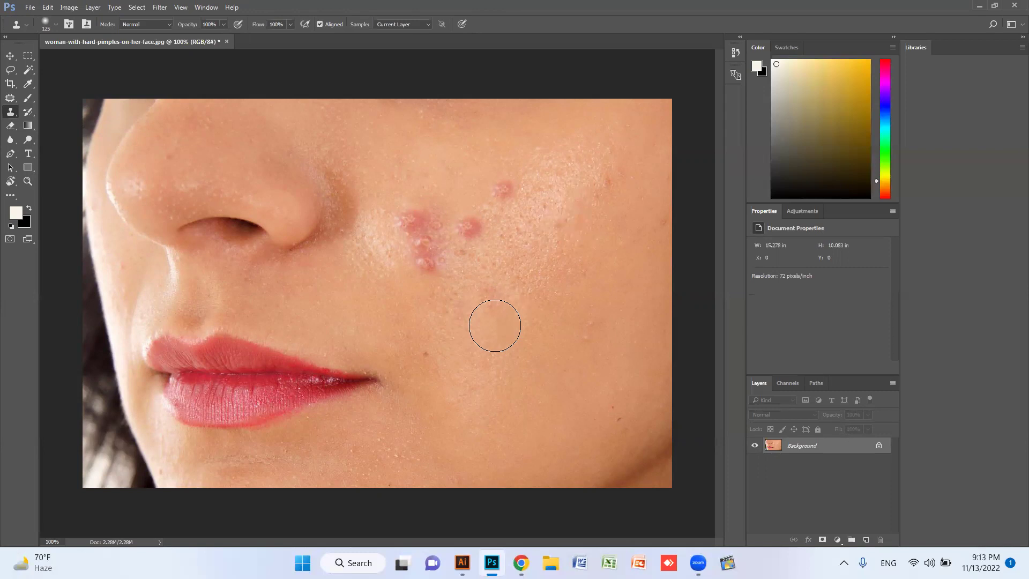
key(bracketright)
key(bracketright)
key(bracketright)
key(bracketright)
key(bracketright)
key(bracketright)
key(bracketright)
key(bracketright)
key(bracketright)
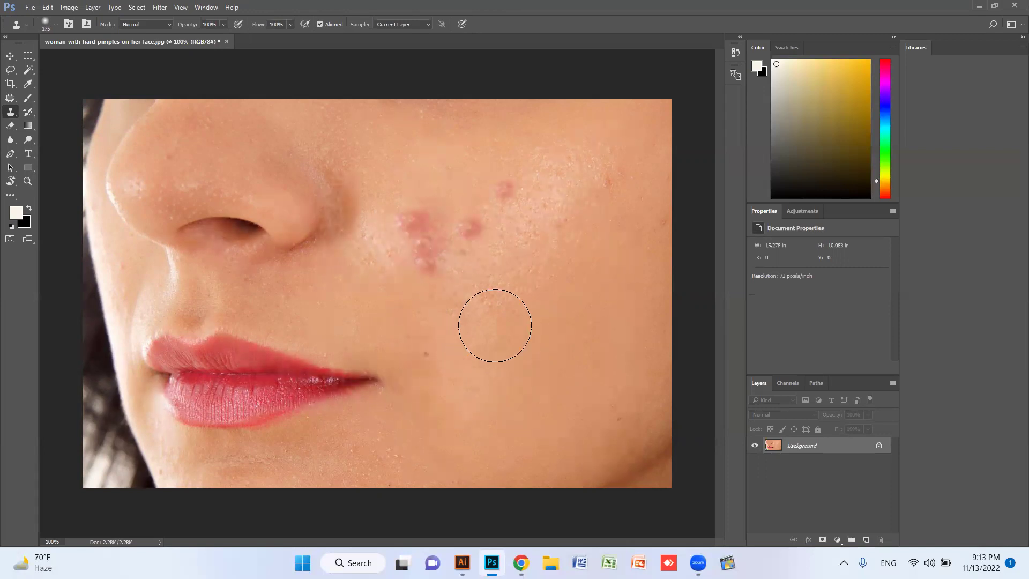
Reduce the Clone Stamp brush to 70 and paint clear skin over the uppermost cheek pimple.
key(bracketleft)
key(bracketleft)
key(bracketleft)
key(bracketleft)
key(bracketleft)
key(bracketleft)
click(502, 188)
key(bracketleft)
key(ctrl+z)
key(bracketright)
click(504, 190)
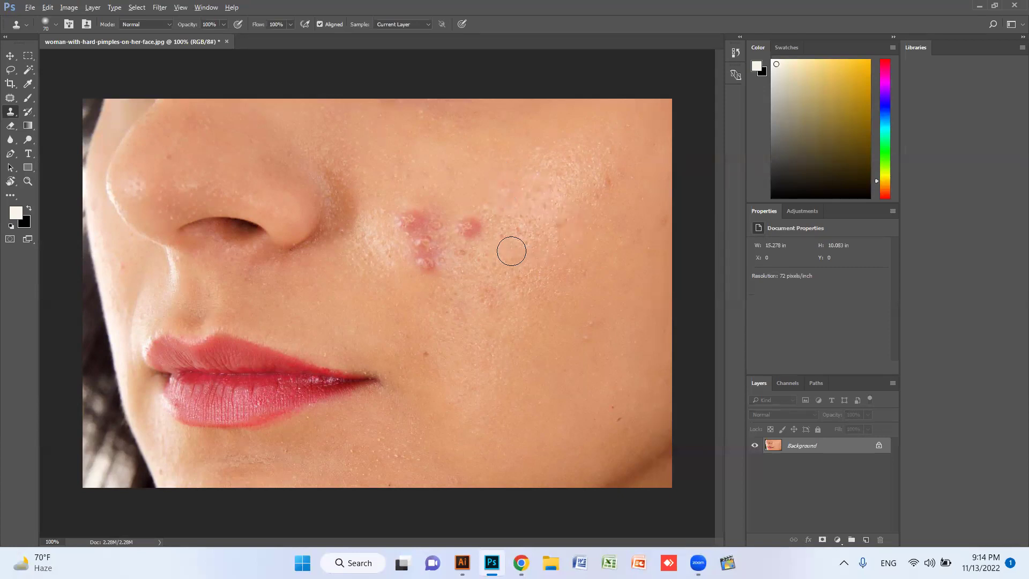
Clone nearby clear skin over the single middle pimple and the lowest pimple of the cluster beside the nose.
alt+click(495, 241)
click(470, 229)
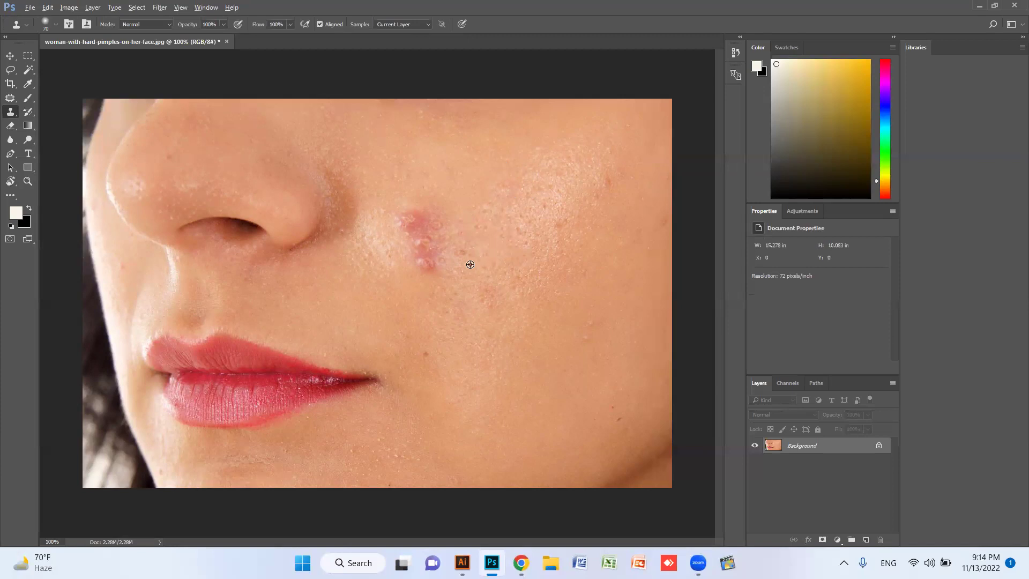
alt+click(453, 282)
click(426, 266)
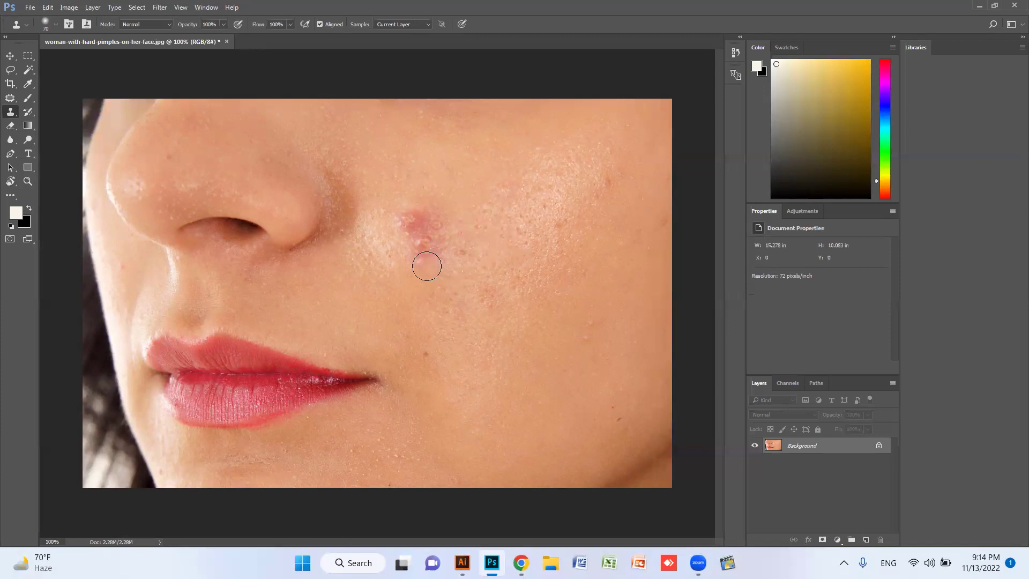
Clone clear skin over the rest of the pimple cluster, undoing unsuitable strokes and resampling skin beside it.
alt+click(463, 266)
click(427, 247)
alt+click(454, 262)
click(414, 224)
key(ctrl+alt+z)
click(416, 224)
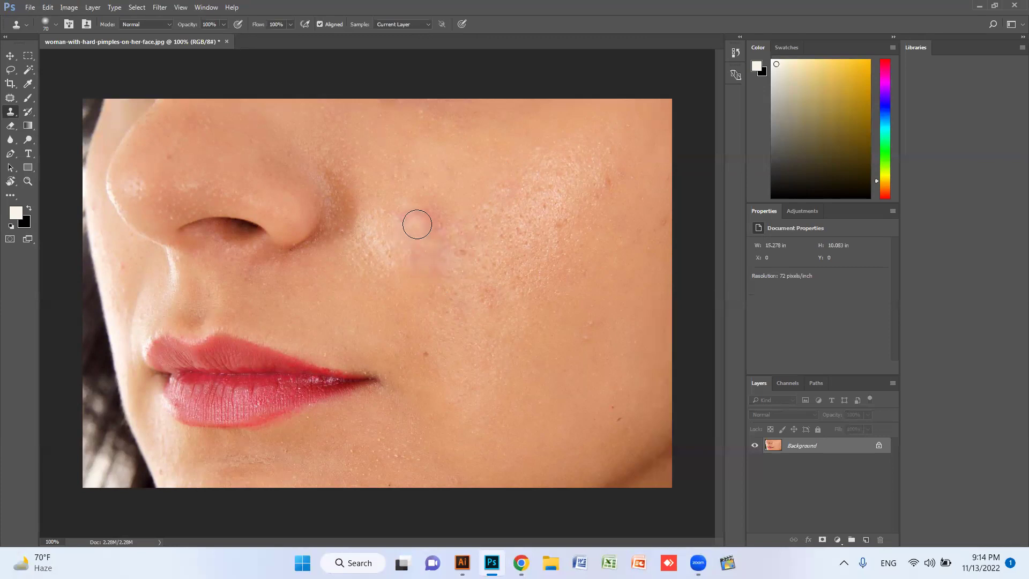
key(ctrl+alt+z)
alt+click(399, 241)
click(432, 225)
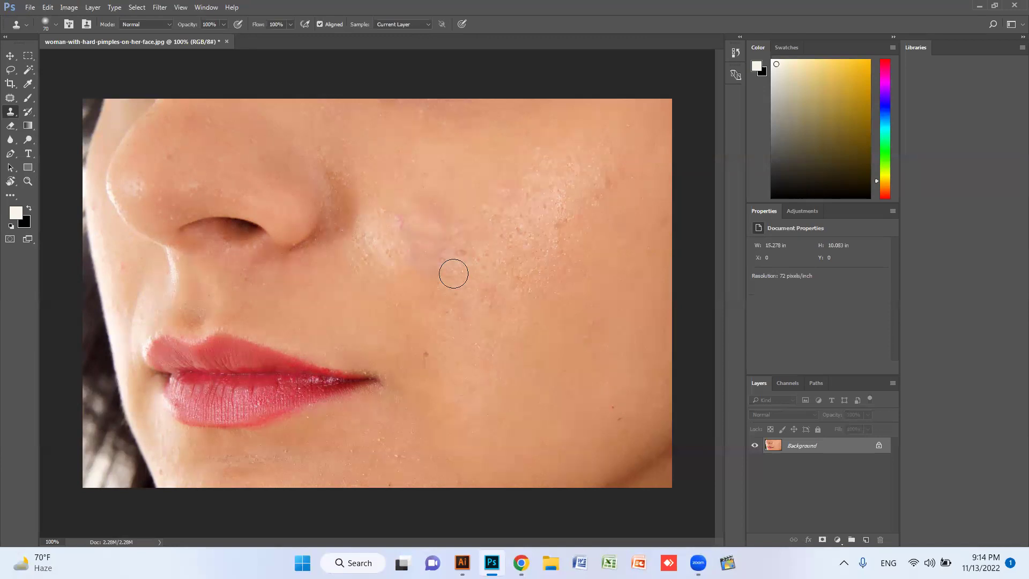
Enlarge the Clone Stamp brush to 175, stamp skin over the lips, and undo the stroke.
key(bracketright)
key(bracketright)
key(bracketright)
key(bracketright)
key(bracketright)
click(258, 380)
key(ctrl+z)
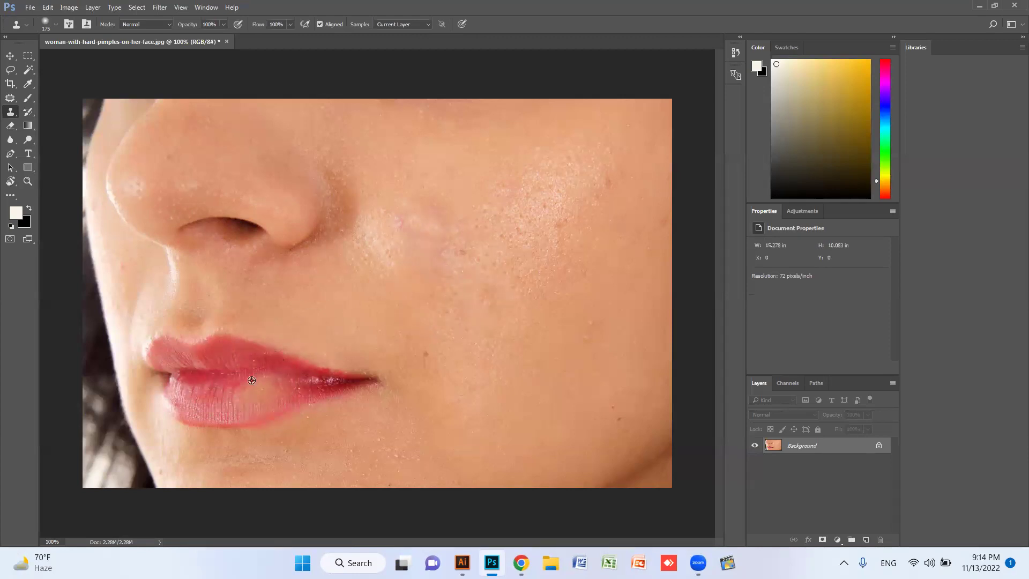
Sample the lips, paint a full copy of them onto the cheek, and undo the cloned copy.
alt+click(222, 373)
click(488, 260)
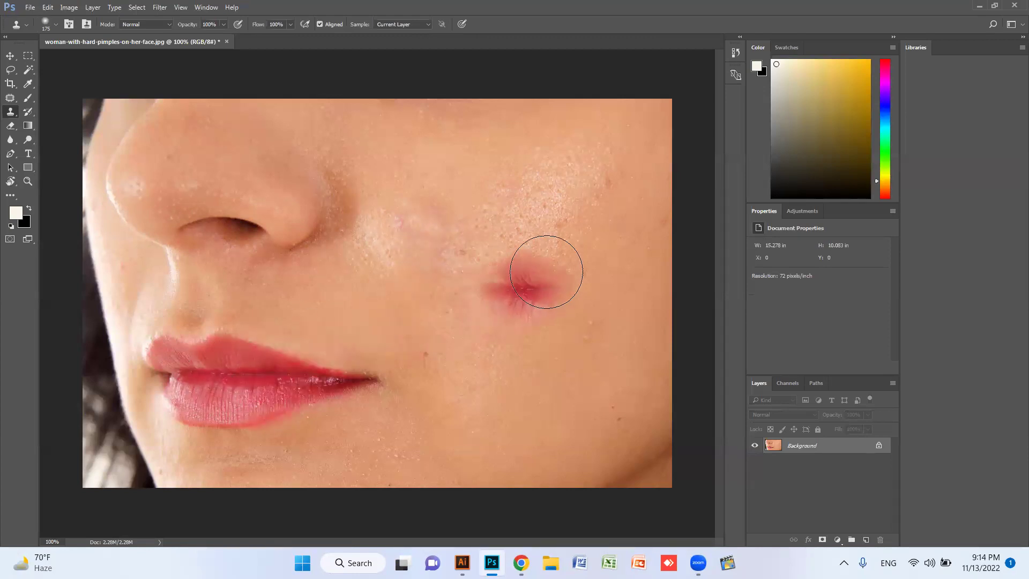
key(ctrl+z)
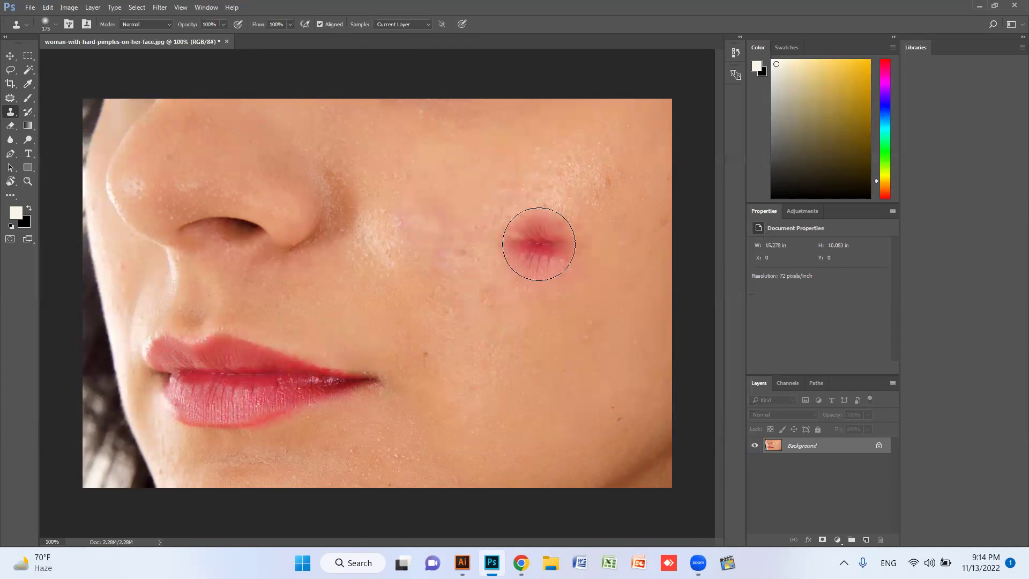
mouse_move(538, 244)
mouse_down()
mouse_move(496, 223)
mouse_move(471, 235)
mouse_move(483, 264)
mouse_move(564, 295)
mouse_move(622, 253)
mouse_move(648, 249)
mouse_move(554, 215)
mouse_move(478, 208)
mouse_move(471, 228)
mouse_move(485, 256)
mouse_move(473, 286)
mouse_move(485, 319)
mouse_move(518, 329)
mouse_move(567, 320)
mouse_move(617, 284)
mouse_up()
mouse_move(473, 146)
mouse_down()
mouse_move(494, 108)
mouse_move(684, 105)
mouse_move(539, 140)
mouse_move(428, 106)
mouse_move(450, 230)
mouse_move(432, 211)
mouse_move(476, 344)
mouse_move(493, 349)
mouse_up()
drag(695, 341, 638, 322)
key(ctrl+shift+z)
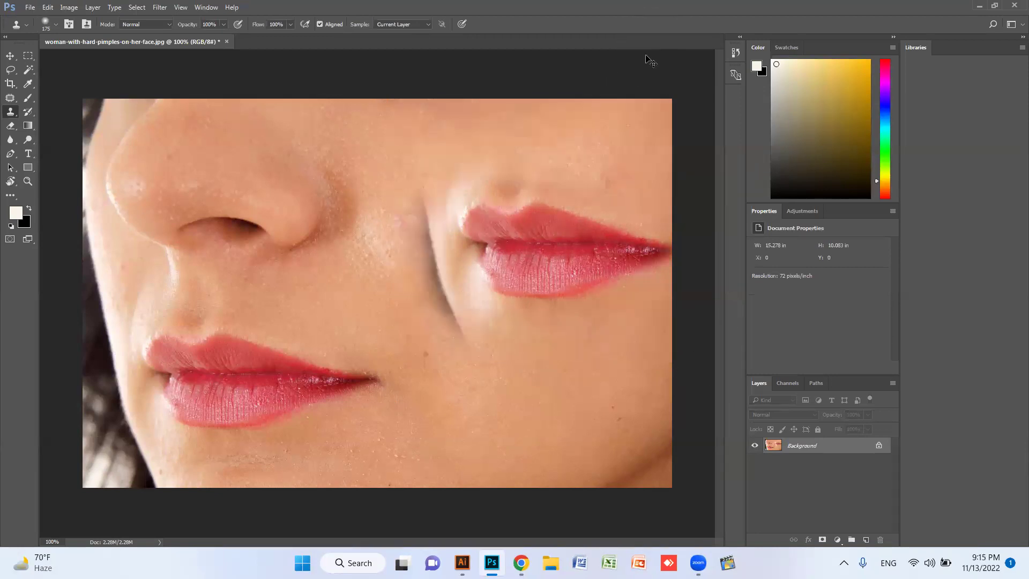
key(ctrl+z)
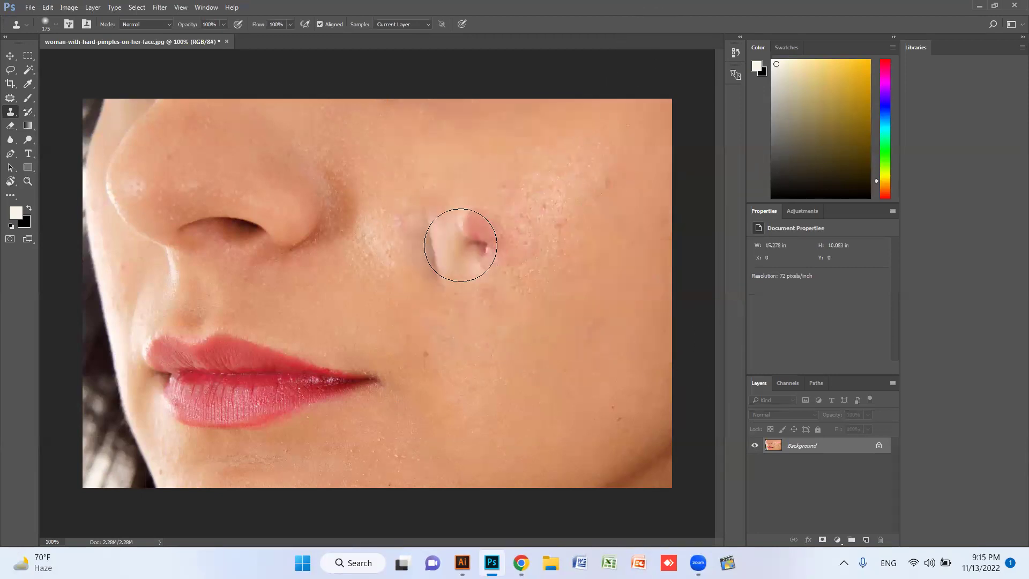
Sample the skin below the nose and clone a copy of the nose onto the cheek.
alt+click(183, 208)
mouse_move(551, 232)
mouse_down()
mouse_move(593, 259)
mouse_move(586, 266)
mouse_move(528, 223)
mouse_move(599, 306)
mouse_move(655, 262)
mouse_move(652, 177)
mouse_move(563, 156)
mouse_move(496, 187)
mouse_move(552, 154)
mouse_up()
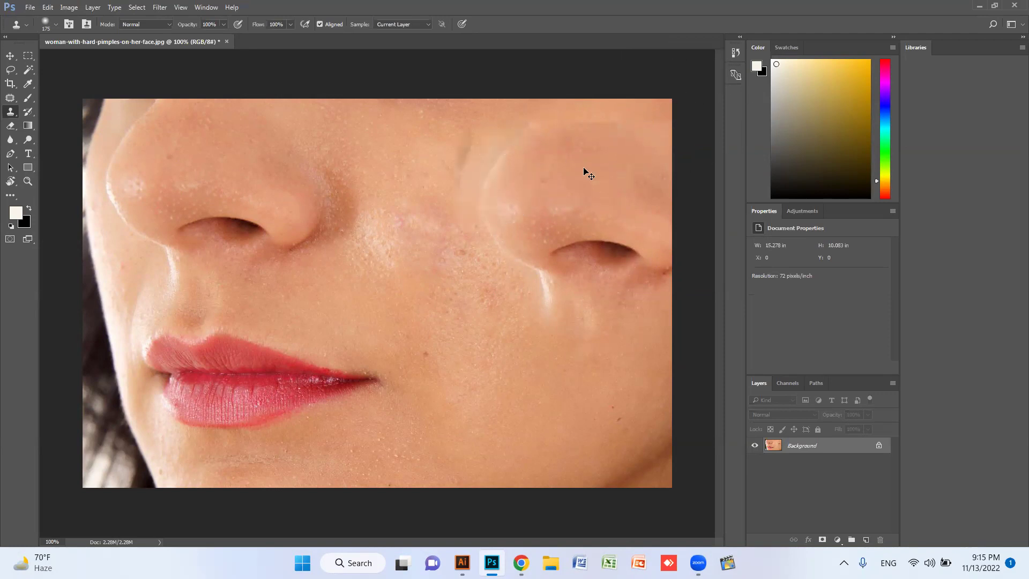
Revert the face photo to its saved state and close it without saving.
key(F12)
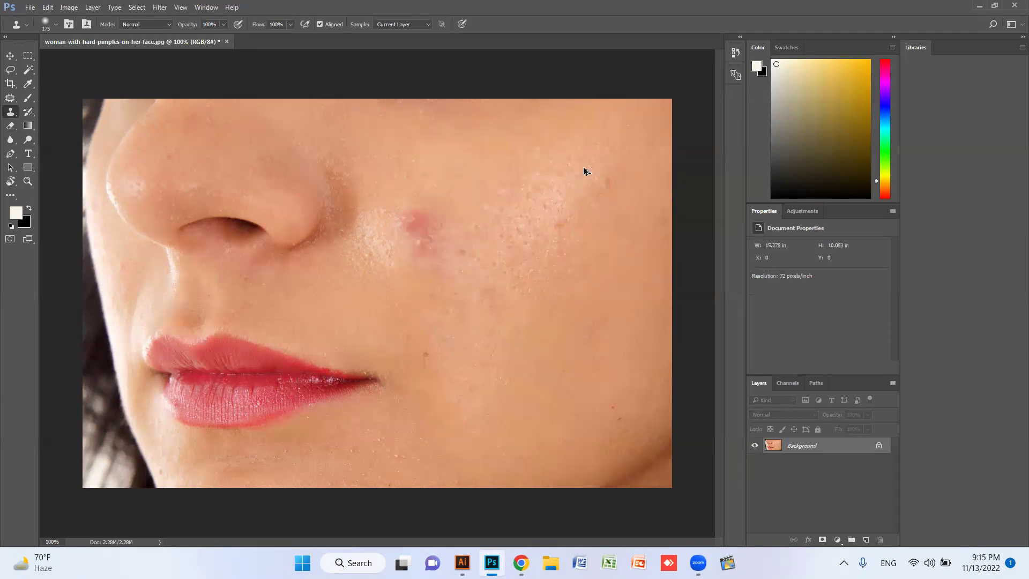
click(226, 41)
click(504, 211)
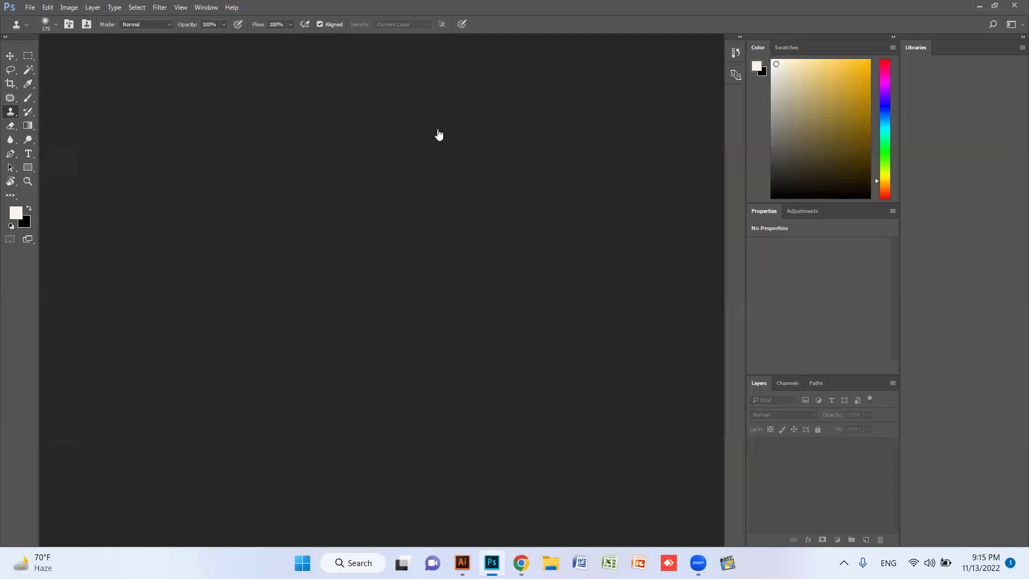
Switch to Chrome and search Google Images for "men in pent".
key(alt+Tab)
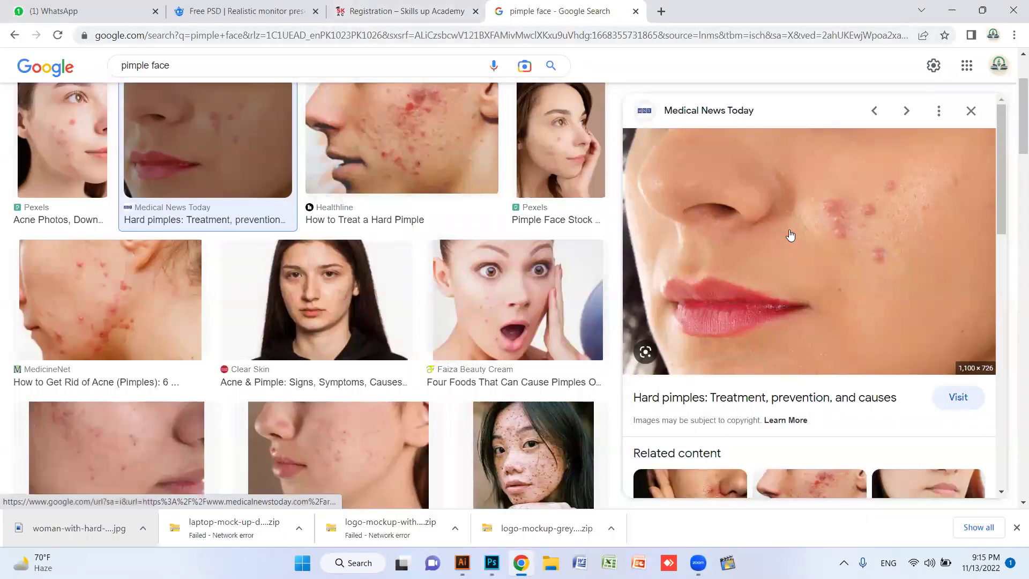
click(417, 72)
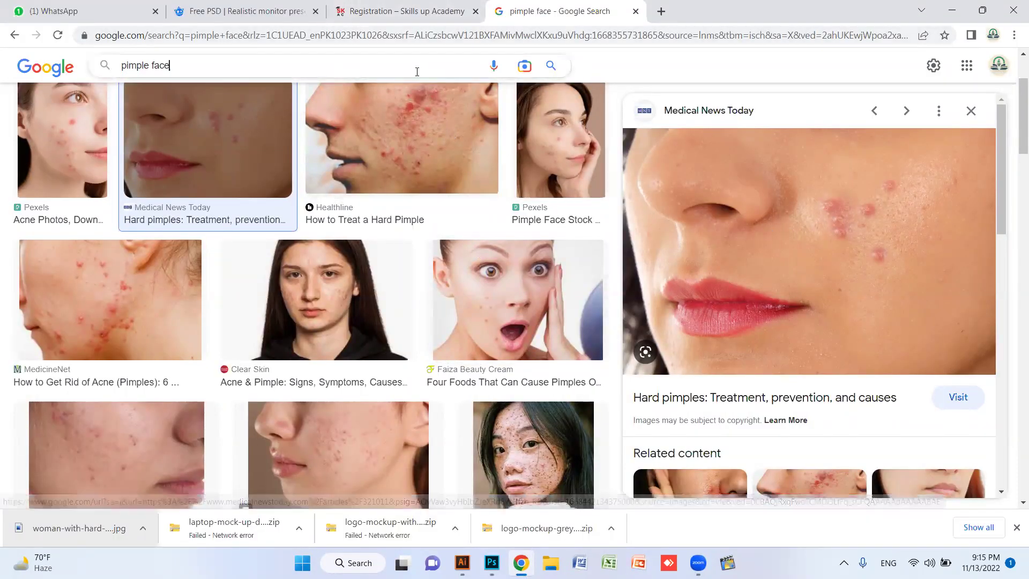
triple_click(417, 71)
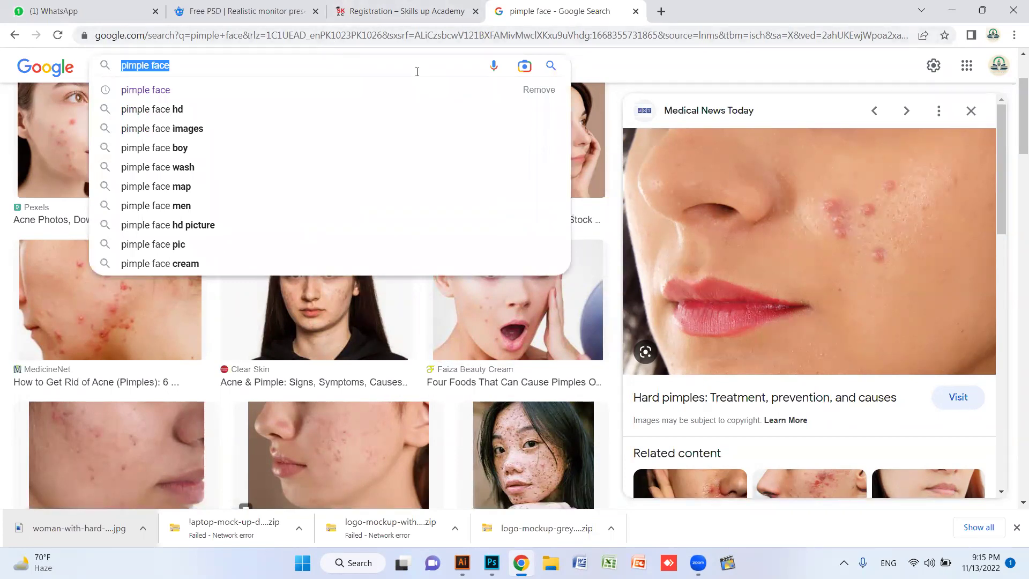
key(BackSpace)
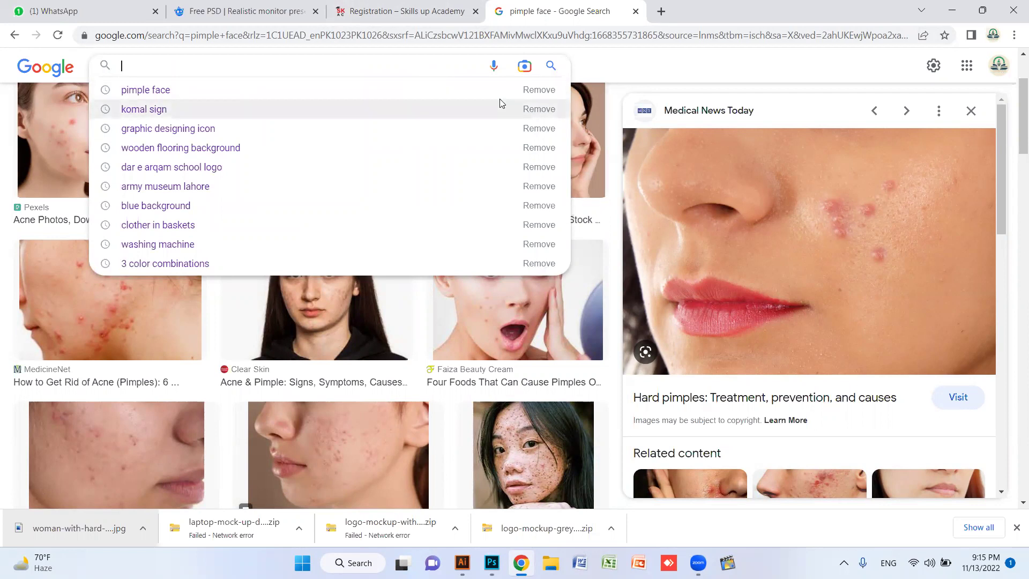
text(men in pent)
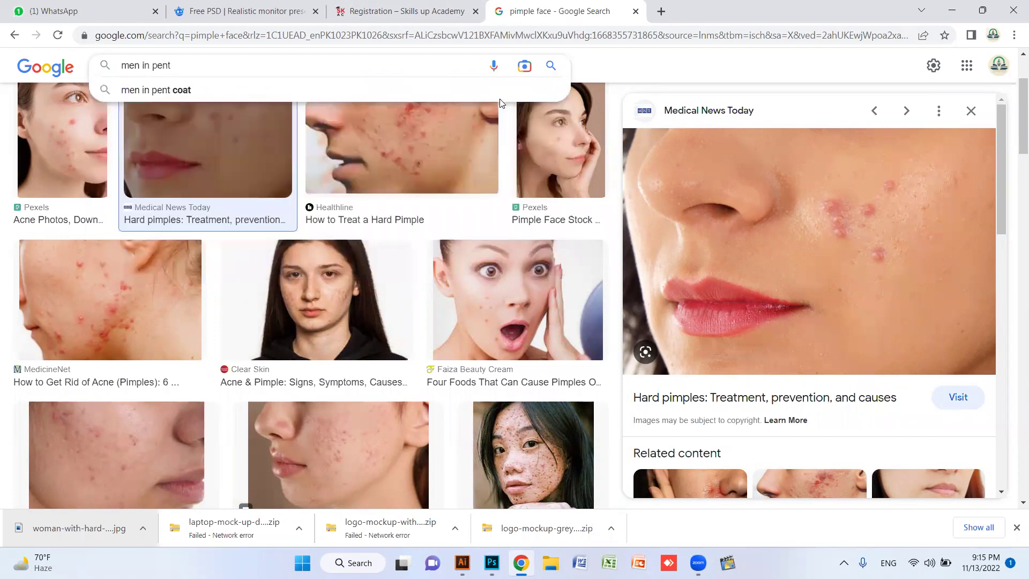
key(Return)
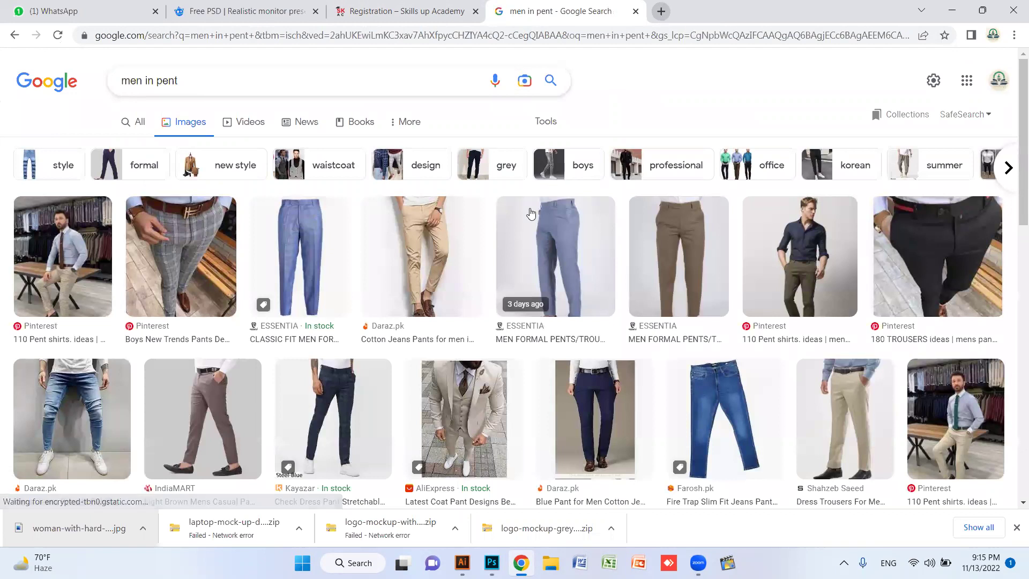
Browse the image results and open the preview of the StylesGap.com Eden Robe photo of a man in a light blue suit.
click(67, 238)
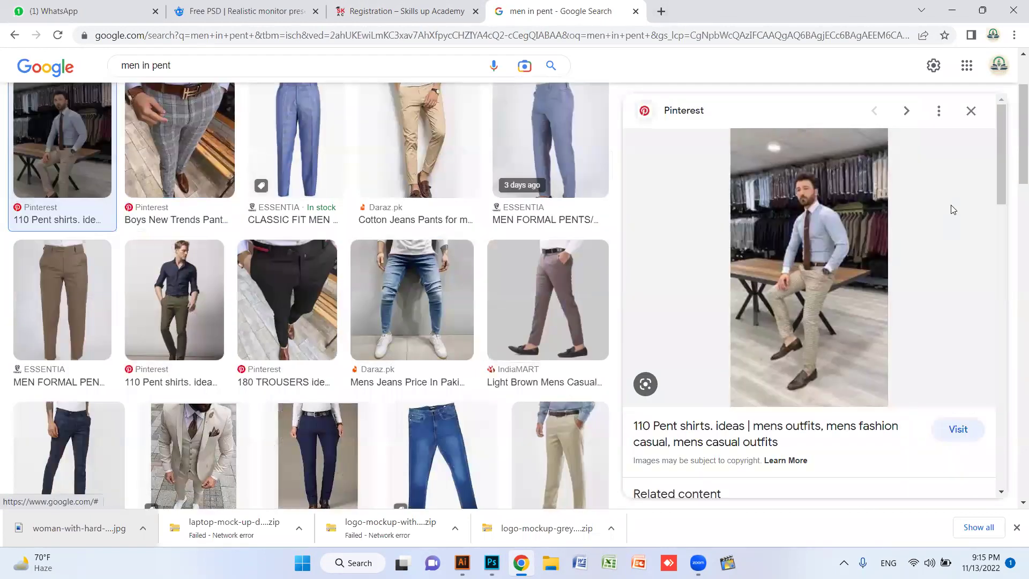
drag(1001, 156, 1009, 354)
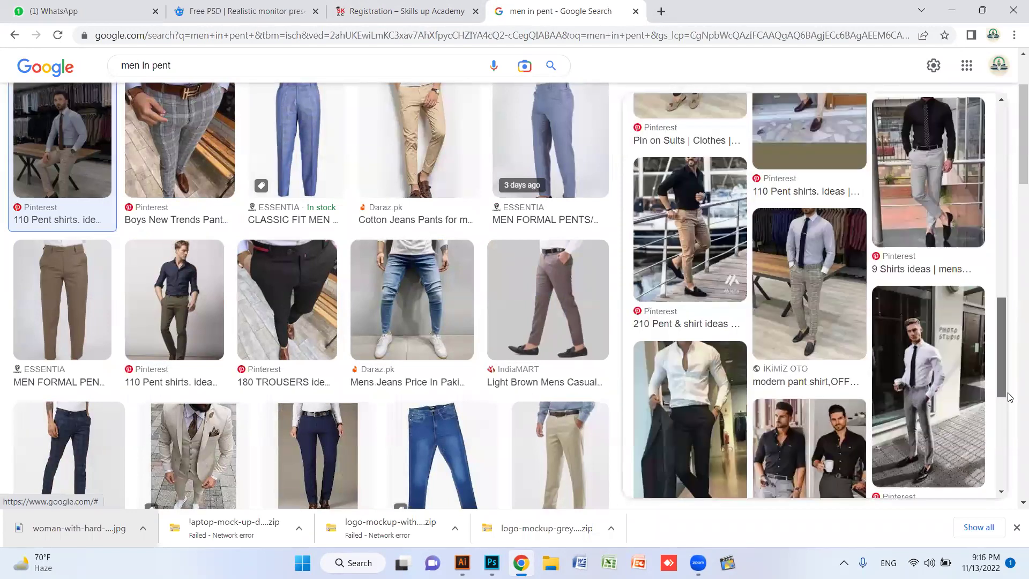
drag(1010, 404, 1010, 464)
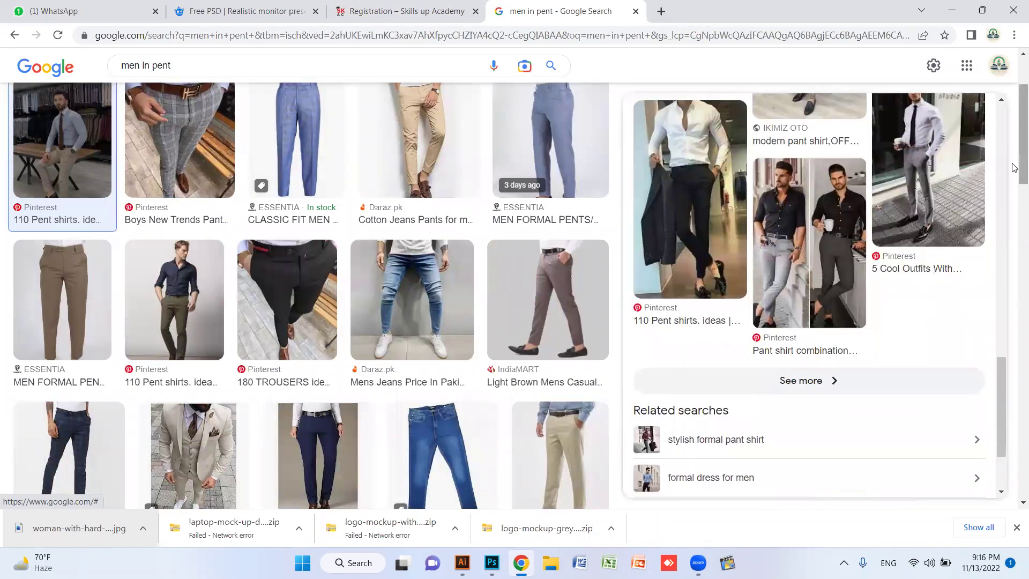
scroll(1014, 164, down, 1)
drag(1014, 165, 1014, 313)
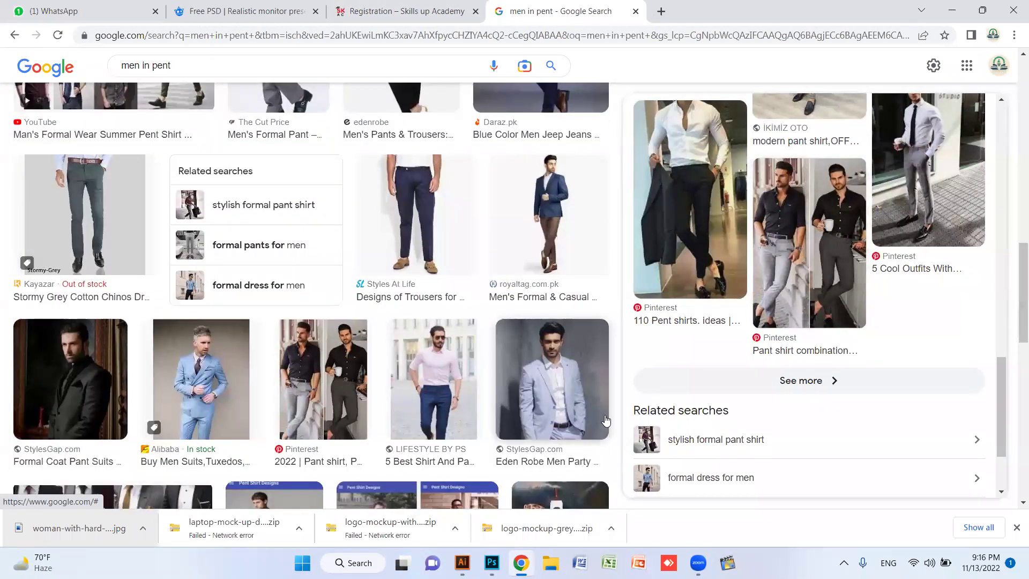
click(546, 381)
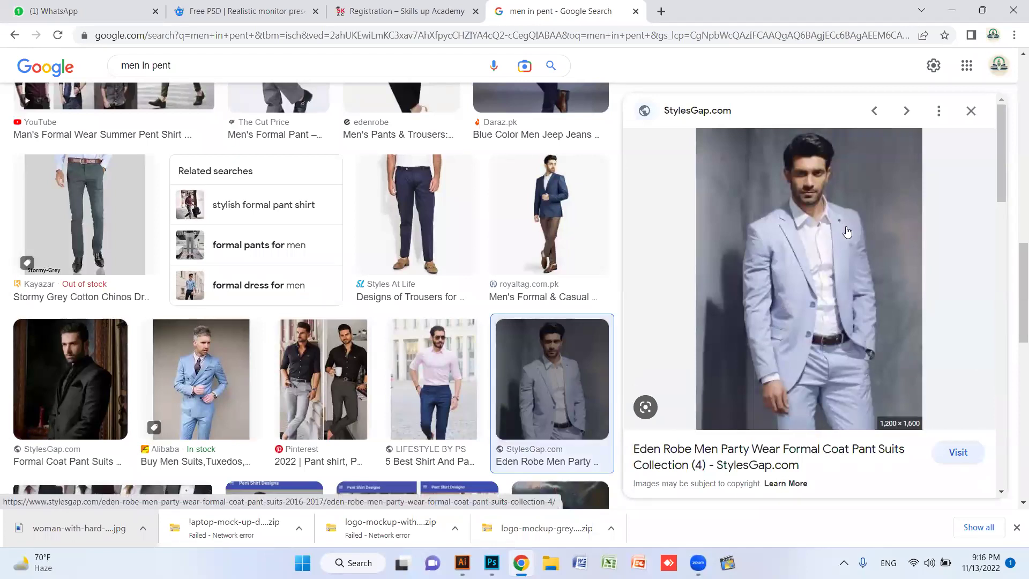
Save the suit photo to the Desktop as Eden-Robe-Men-Party-Wear-Formal-Coat-Pant-Suits-Collection-4 in JPEG format and open it in Photoshop.
right_click(813, 194)
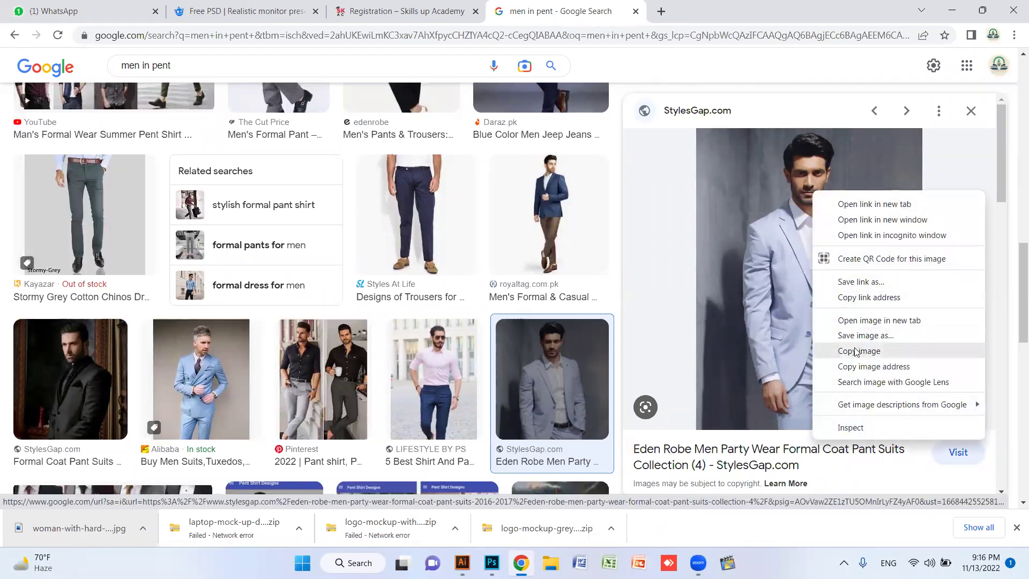
click(881, 336)
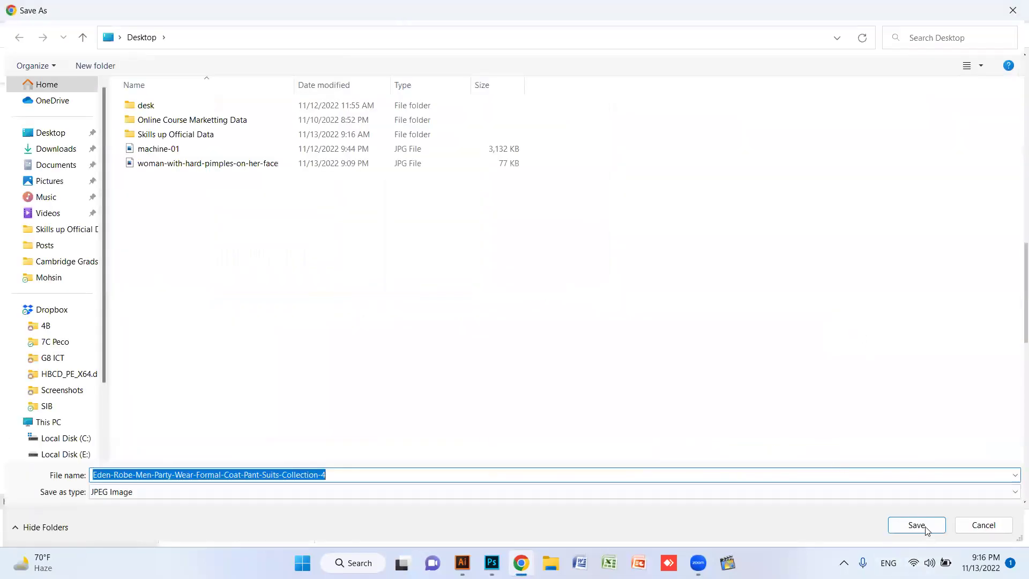
click(925, 530)
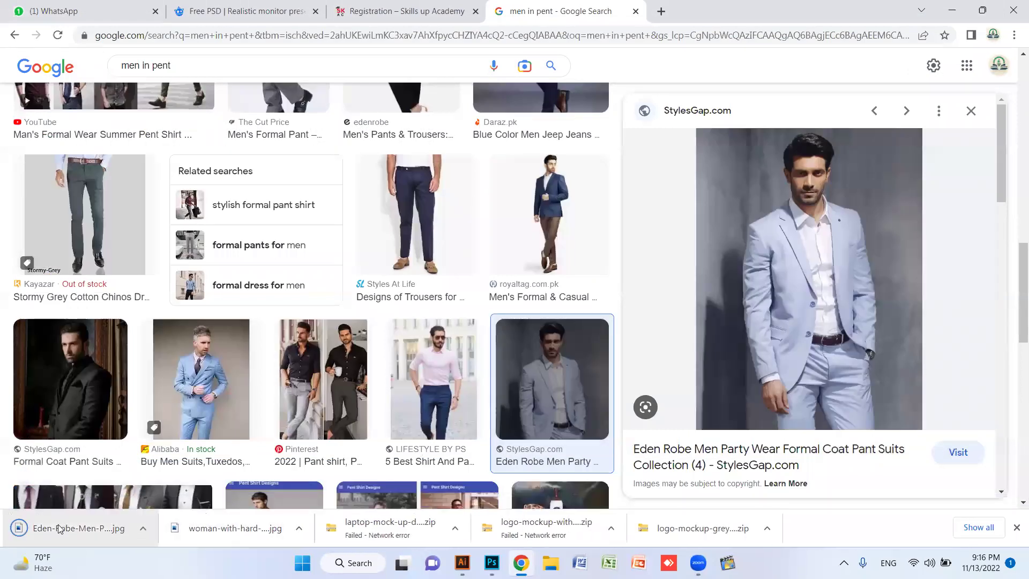
drag(59, 527, 414, 332)
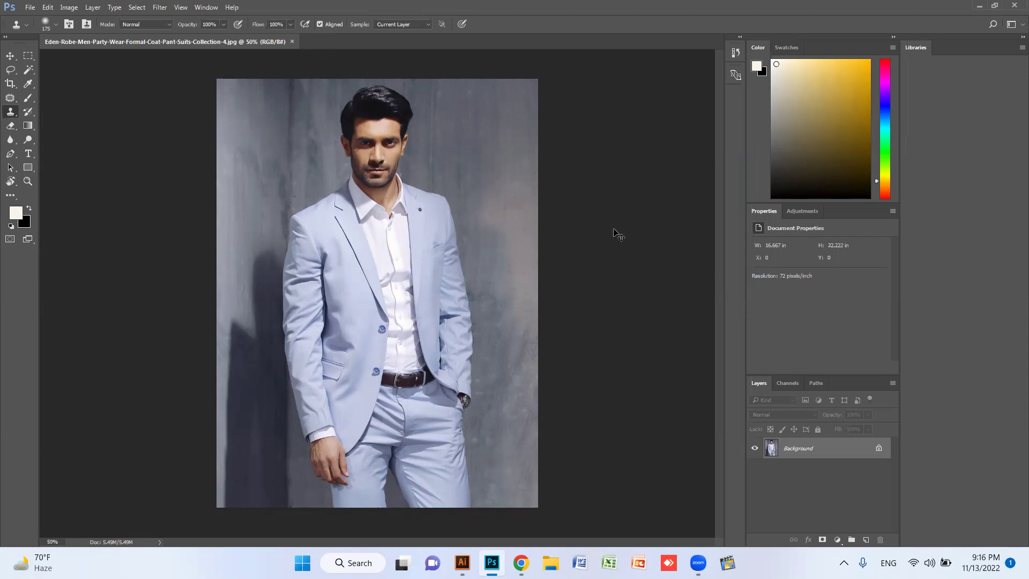
Try Levels on the suit photo's RGB channel with input values of 6 for shadows, 1.14 for midtones and 248 for highlights.
key(ctrl+l)
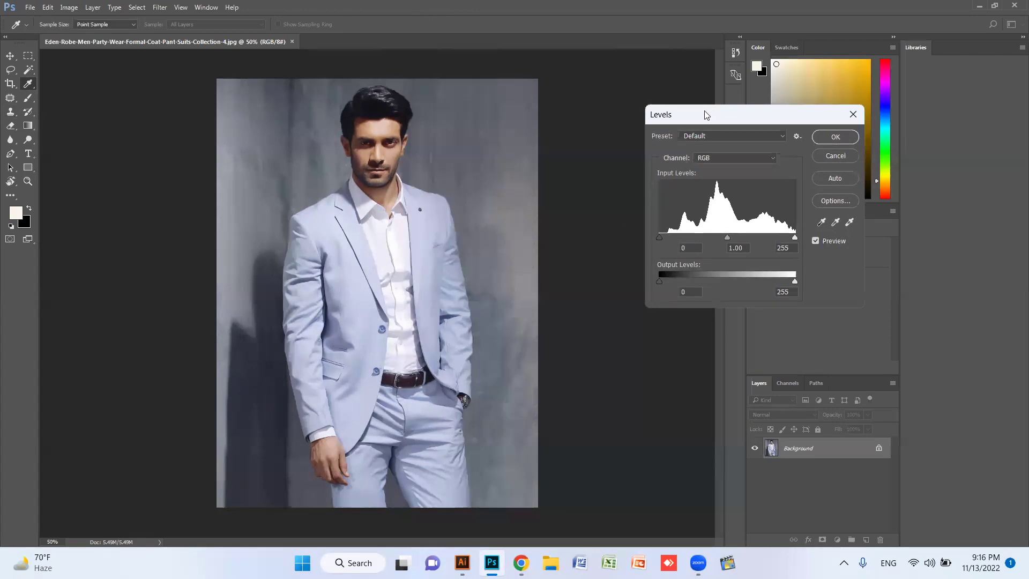
drag(706, 114, 610, 134)
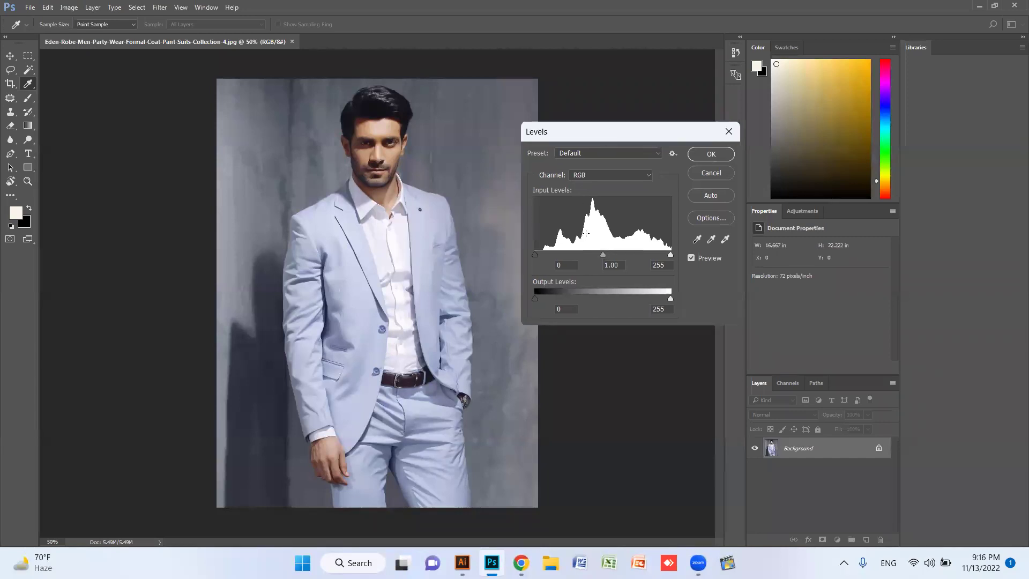
click(589, 173)
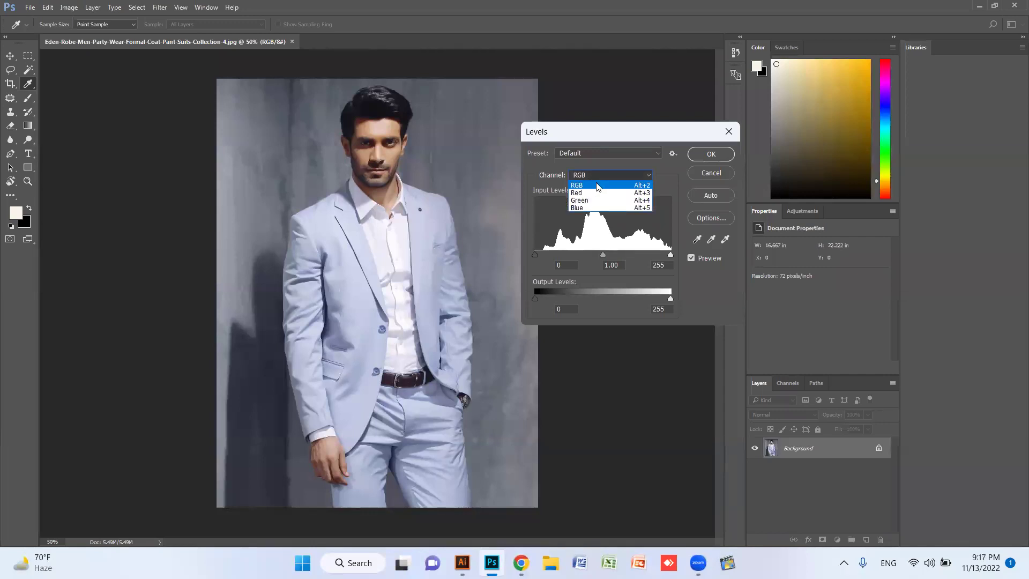
click(563, 172)
mouse_move(602, 254)
mouse_down()
mouse_move(533, 254)
mouse_move(681, 263)
mouse_move(597, 261)
mouse_up()
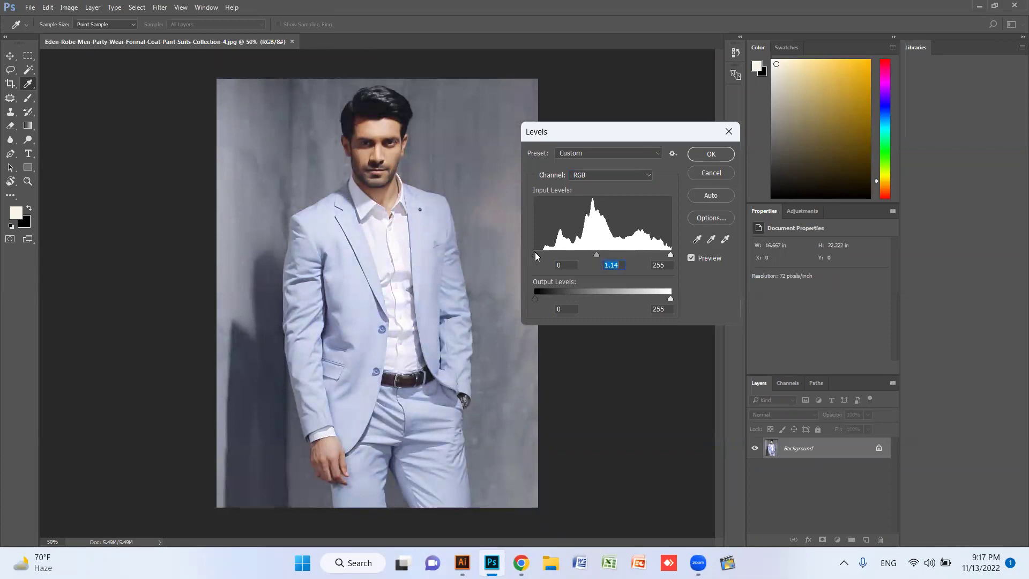
drag(535, 255, 538, 253)
mouse_move(670, 254)
mouse_down()
mouse_move(596, 253)
mouse_move(691, 259)
mouse_move(668, 257)
mouse_up()
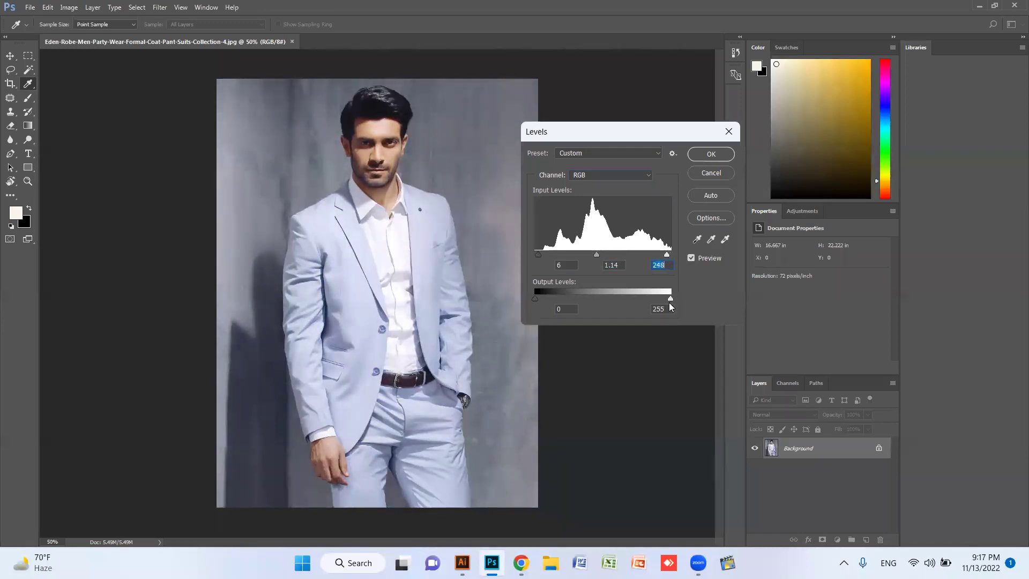
Try darkening the photo by lowering the output white level to 35, restore it to 255, and cancel Levels.
mouse_move(670, 299)
mouse_down()
mouse_move(564, 298)
mouse_move(690, 299)
mouse_up()
drag(671, 298, 556, 297)
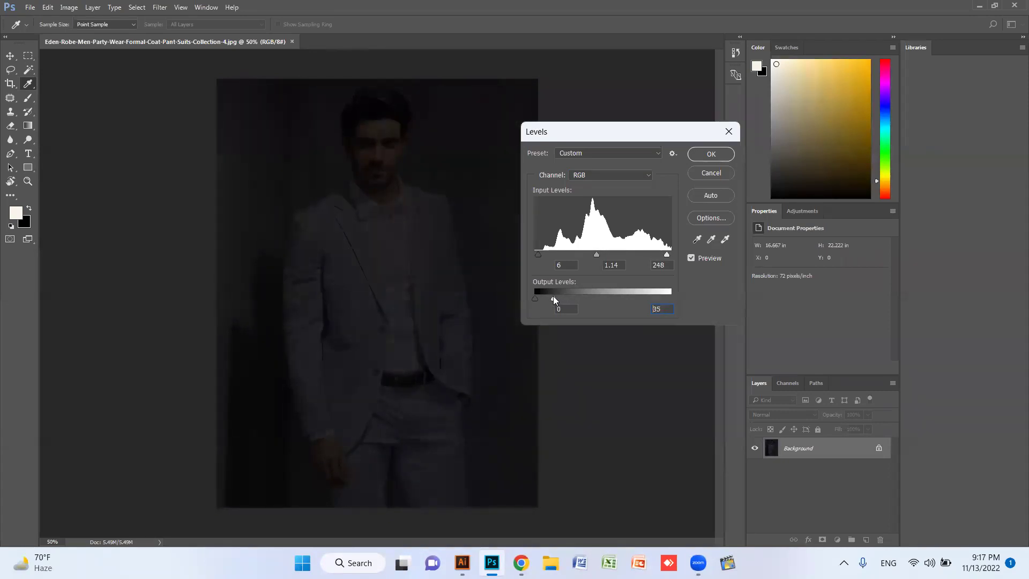
drag(553, 298, 726, 299)
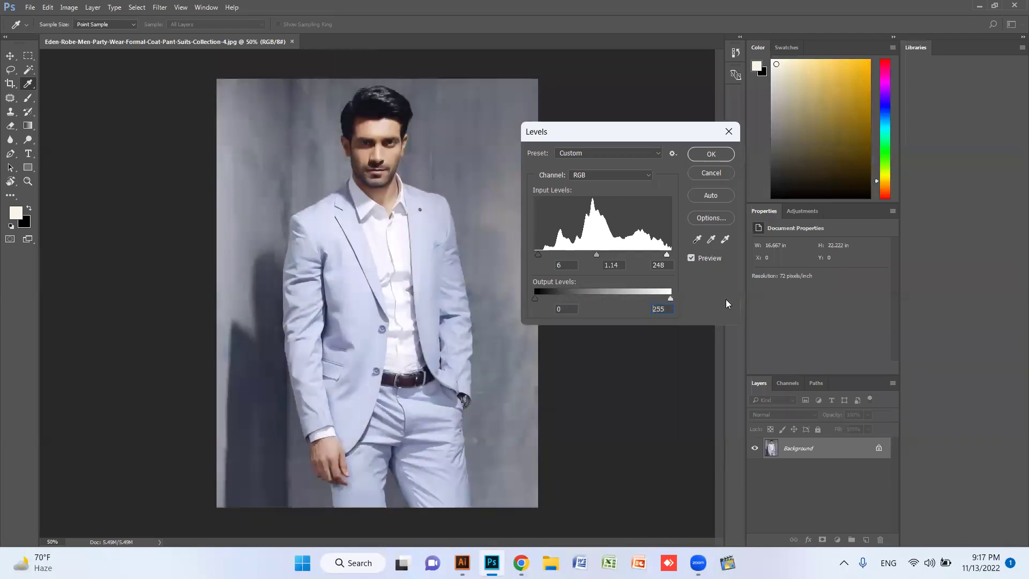
click(710, 172)
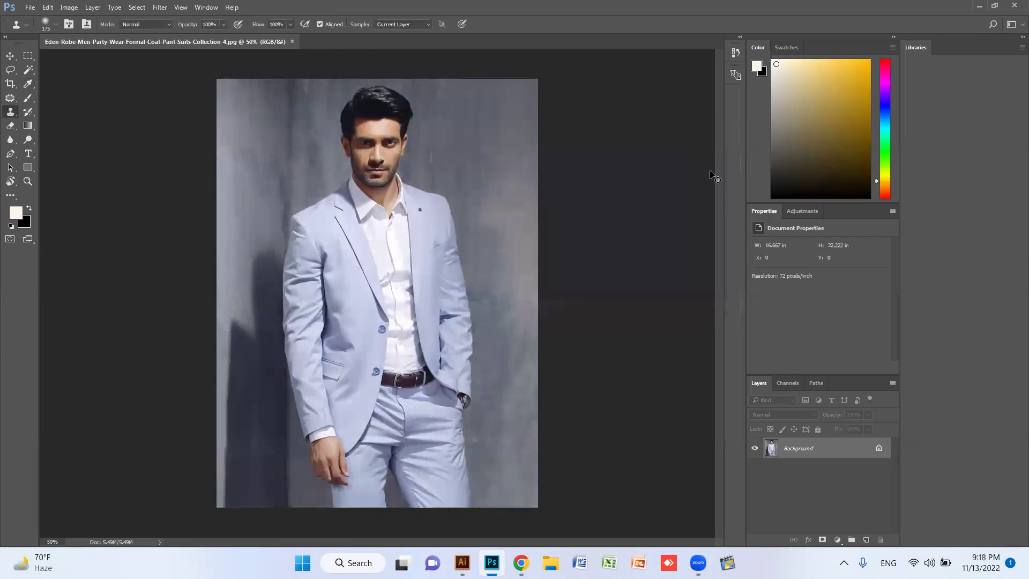
Darken the suit photo with Levels by setting the output white level to 55 and apply the adjustment.
key(ctrl+l)
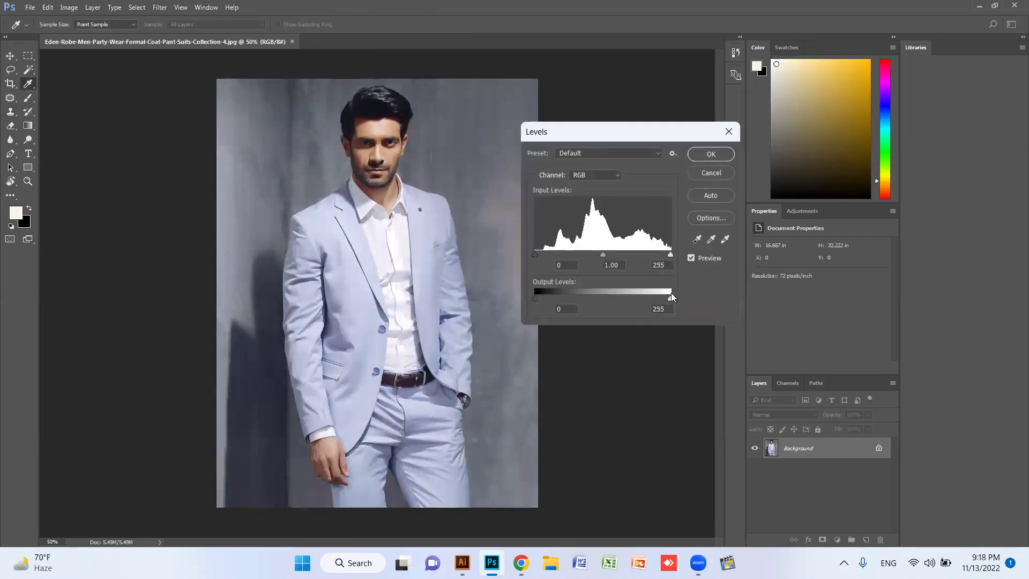
drag(669, 298, 564, 291)
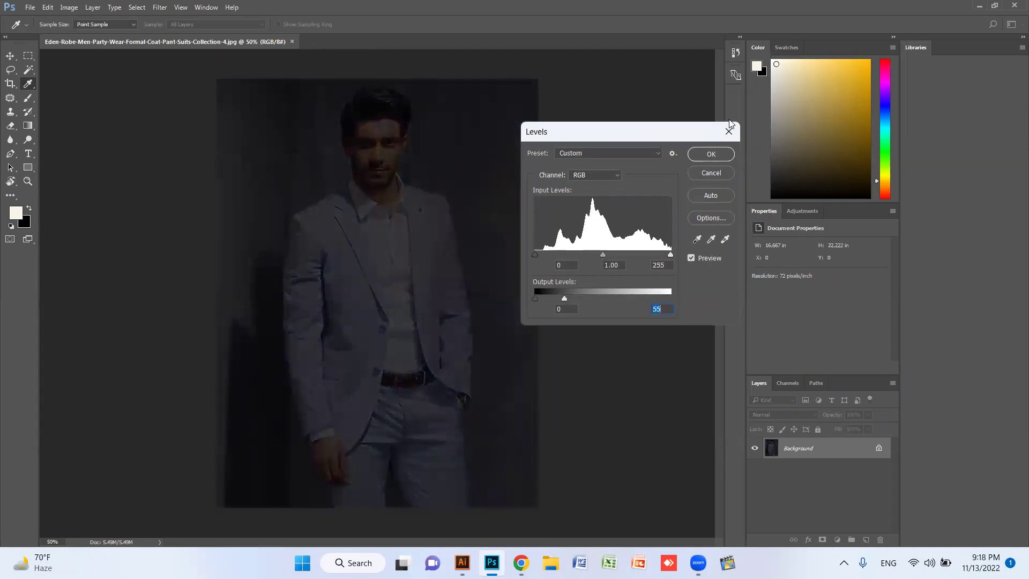
key(s)
click(711, 154)
Select the whole darkened photo and bring it into the open Untitled-1 document in Illustrator.
key(ctrl+a)
key(v)
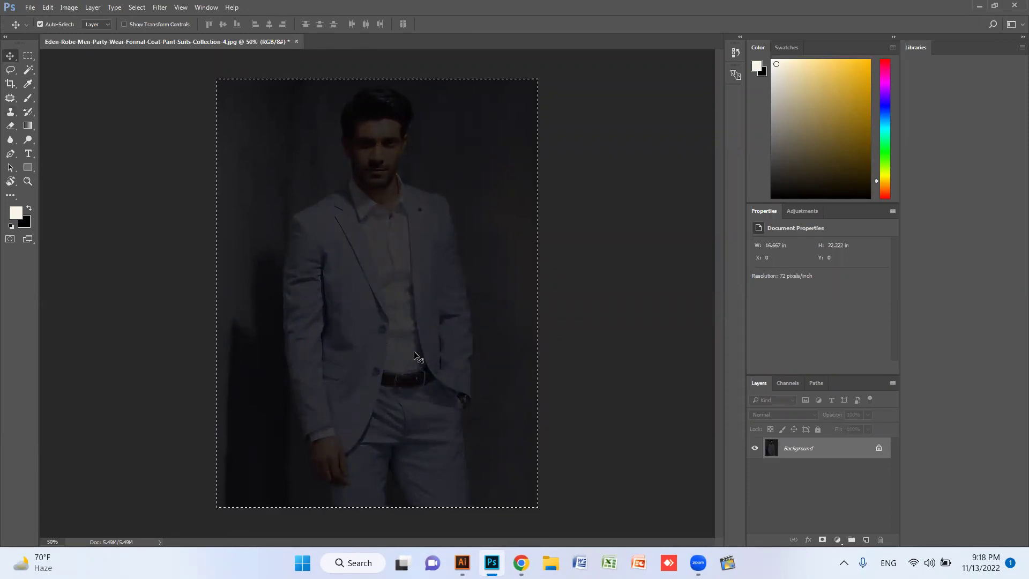
drag(389, 330, 482, 492)
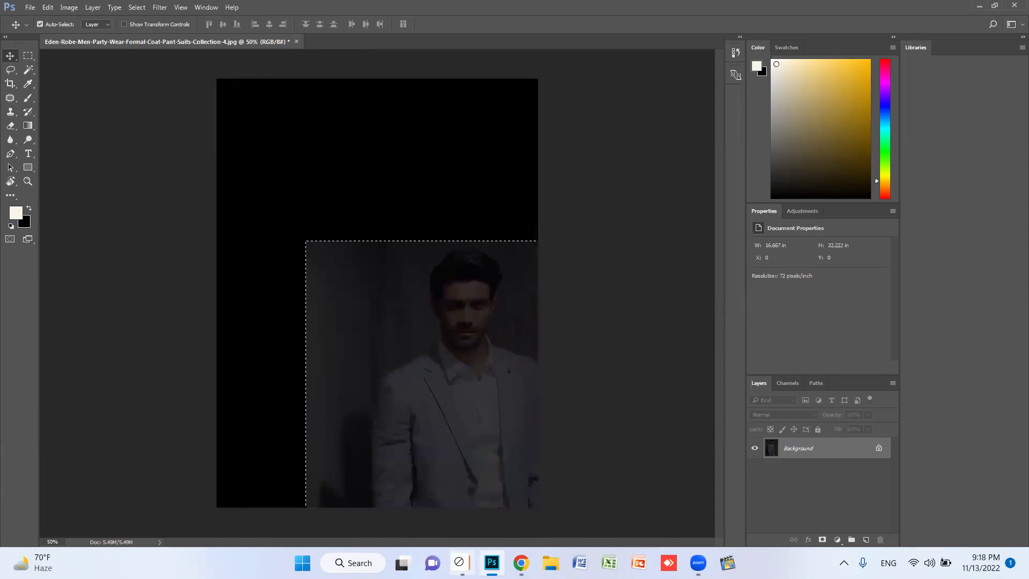
click(462, 562)
key(ctrl+v)
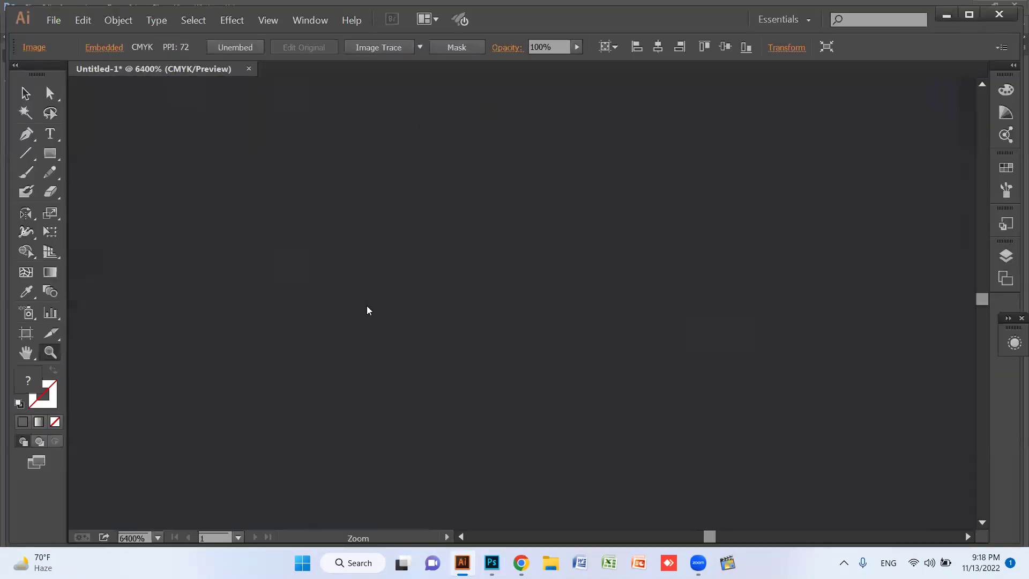
Move the embedded photo off the artboard into the empty area to its left.
key(ctrl+0)
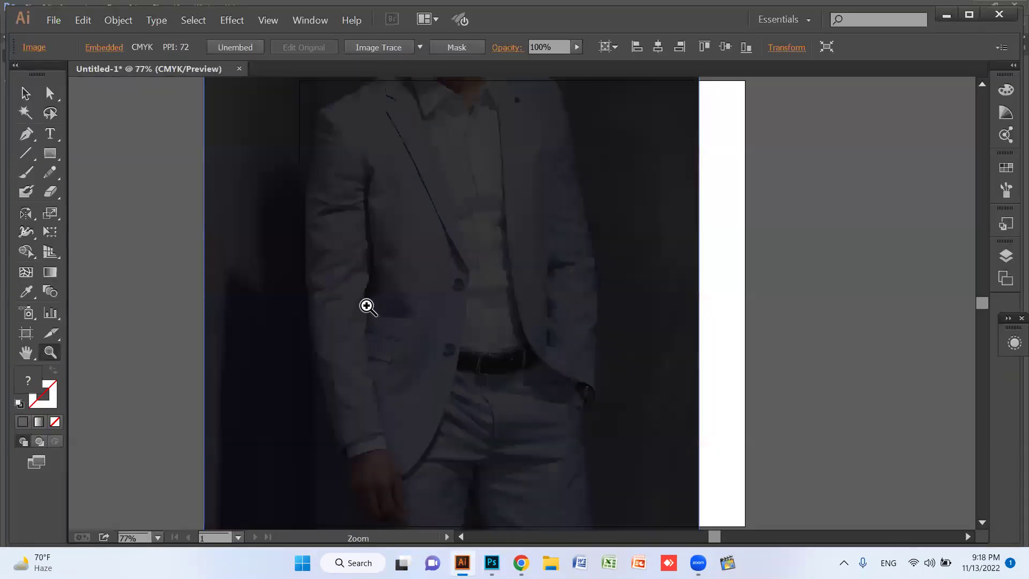
key(ctrl+minus)
key(ctrl+minus)
key(ctrl+minus)
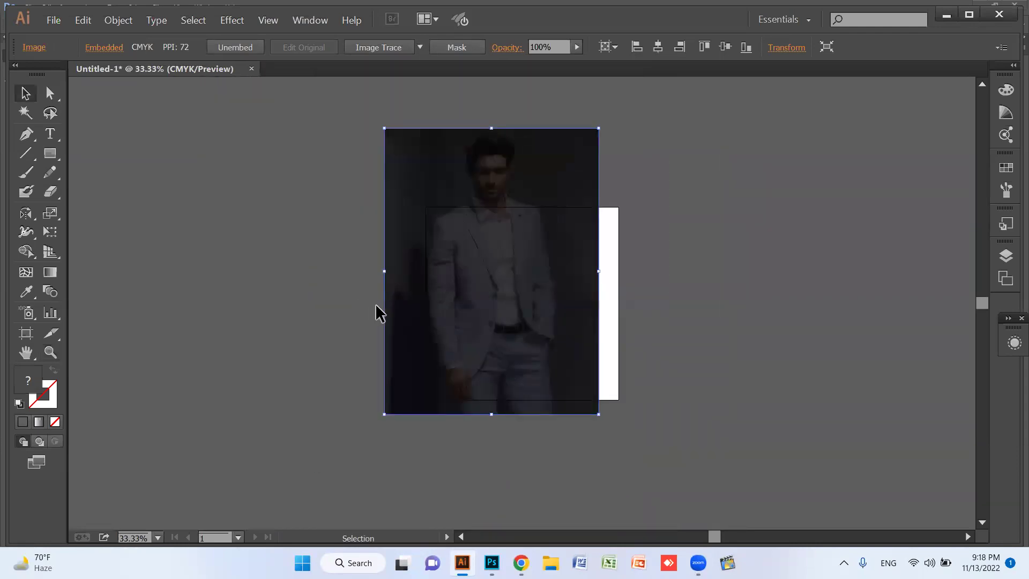
drag(404, 317, 261, 370)
drag(299, 297, 259, 269)
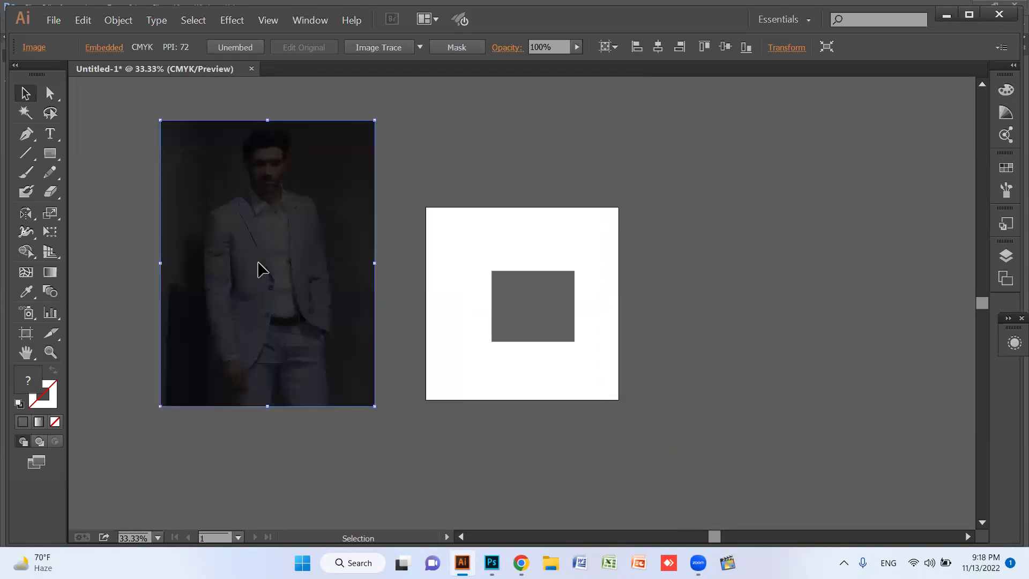
Delete the grey rectangle on the artboard and place the darkened photo over the artboard.
key(ctrl+0)
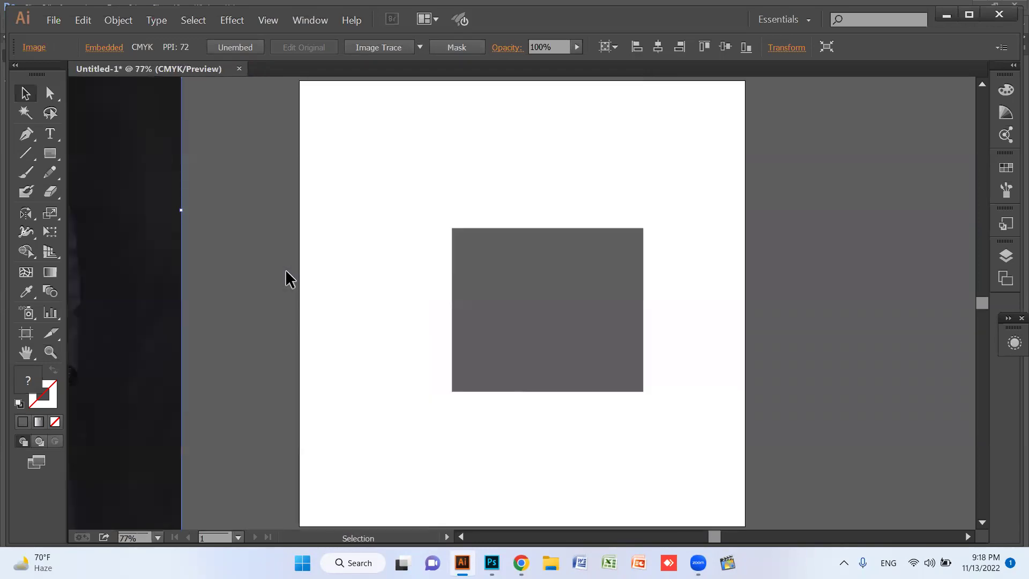
click(560, 280)
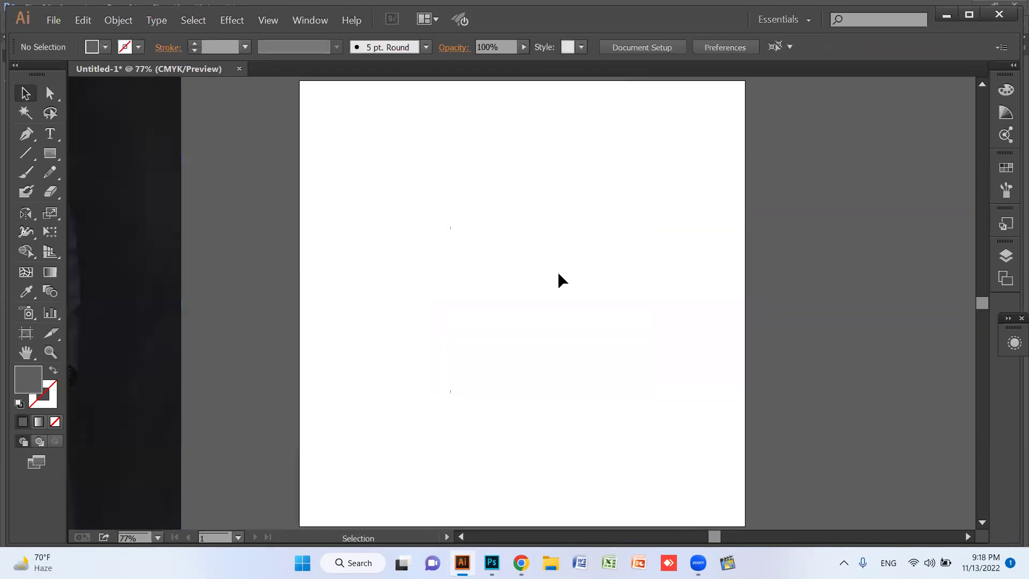
drag(533, 321, 613, 307)
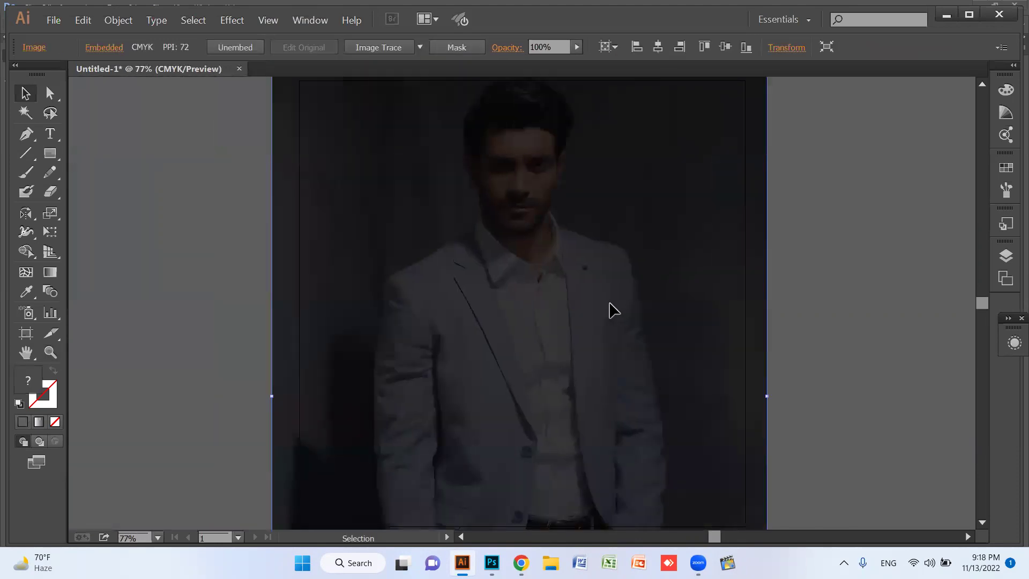
Add a text line beside the man's arm at 114 pt with the placeholder text "اسدف".
key(t)
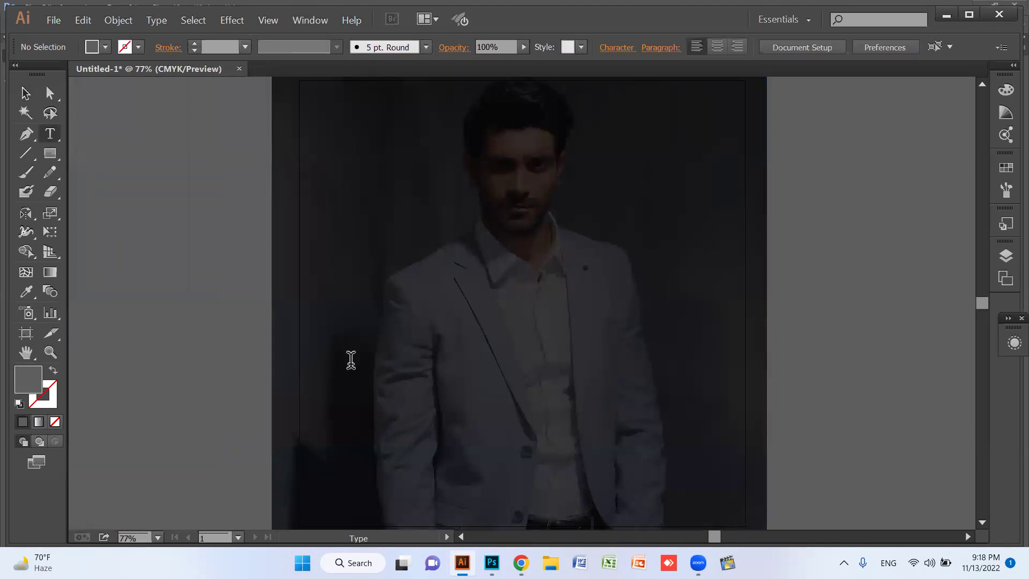
click(351, 359)
key(ctrl+shift+period)
key(ctrl+shift+period)
key(ctrl+shift+period)
key(ctrl+shift+period)
key(ctrl+shift+period)
key(ctrl+shift+period)
key(ctrl+shift+period)
key(ctrl+shift+period)
key(ctrl+shift+period)
key(ctrl+shift+period)
key(ctrl+shift+period)
key(ctrl+shift+period)
key(ctrl+shift+period)
key(ctrl+shift+period)
key(ctrl+shift+period)
key(ctrl+shift+period)
key(ctrl+shift+period)
key(ctrl+shift+period)
key(ctrl+shift+period)
key(ctrl+shift+period)
key(ctrl+shift+period)
key(ctrl+shift+period)
key(ctrl+shift+period)
key(ctrl+shift+period)
key(ctrl+shift+period)
key(ctrl+shift+period)
key(ctrl+shift+period)
key(ctrl+shift+period)
key(ctrl+shift+period)
key(ctrl+shift+period)
key(ctrl+shift+period)
key(ctrl+shift+period)
key(ctrl+shift+period)
key(ctrl+shift+period)
key(ctrl+shift+period)
text(اسدف)
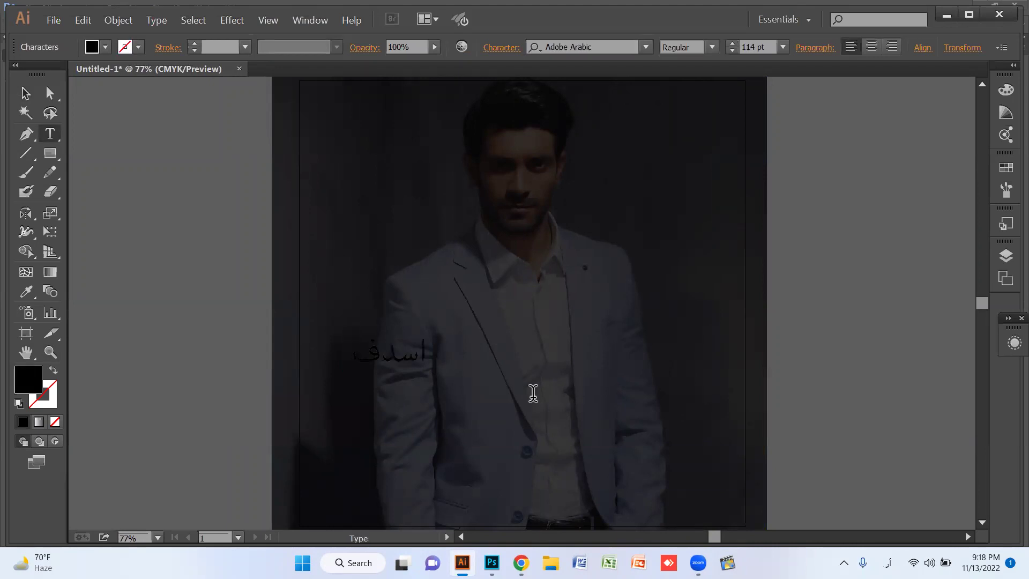
Set the fill colour of the whole placeholder text to white.
key(ctrl+a)
click(105, 47)
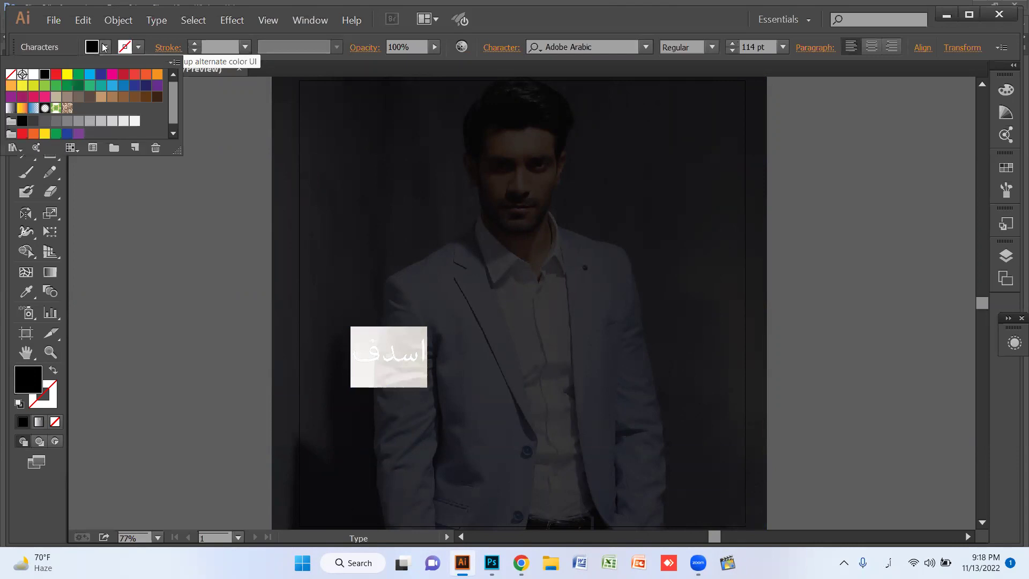
click(33, 74)
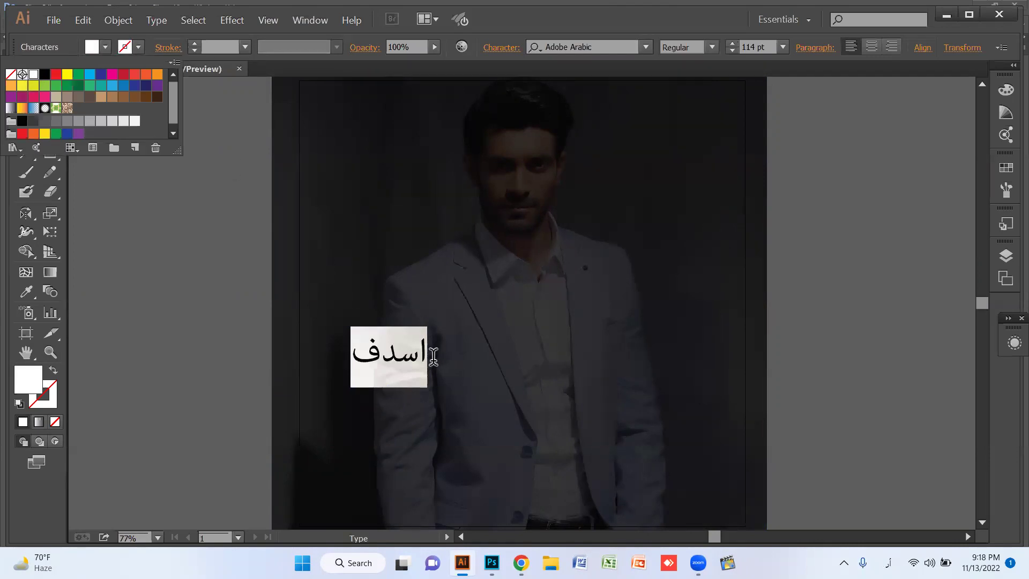
key(Escape)
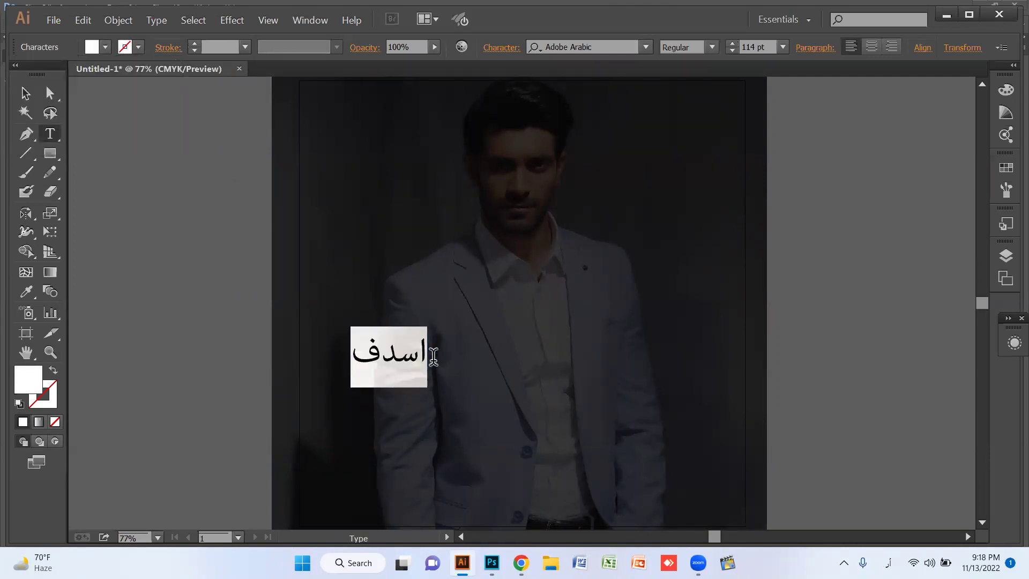
Replace the placeholder text with "اُردو شاعری" and finish editing it.
key(BackSpace)
text(اُ)
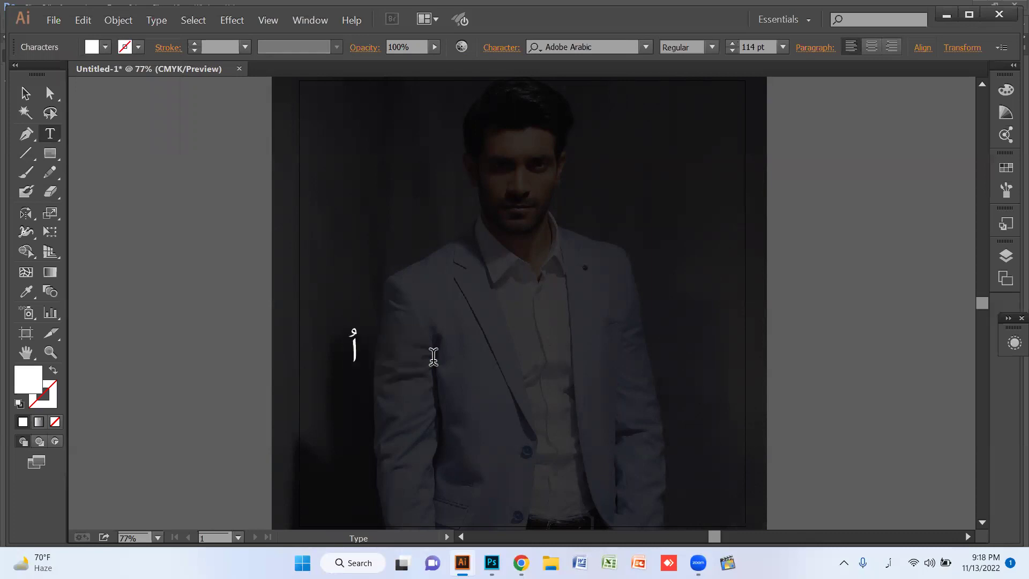
text(ردو شاعیر)
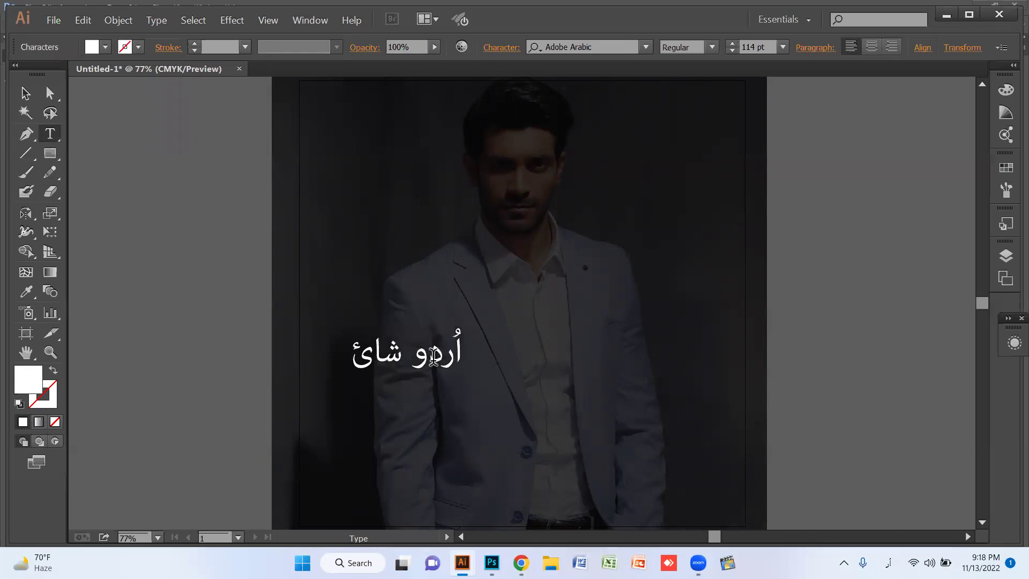
text(ی)
key(BackSpace)
key(BackSpace)
key(BackSpace)
text(ری)
key(Escape)
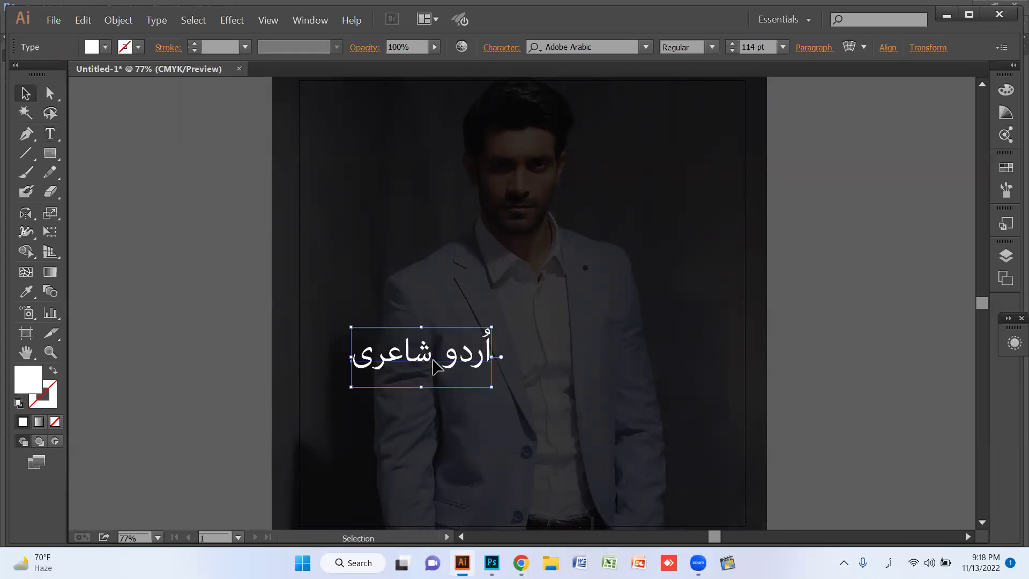
Move the Urdu text onto the man's upper chest and set its font to Jameel Noori Nastaleeq Kasheeda.
drag(450, 367, 572, 315)
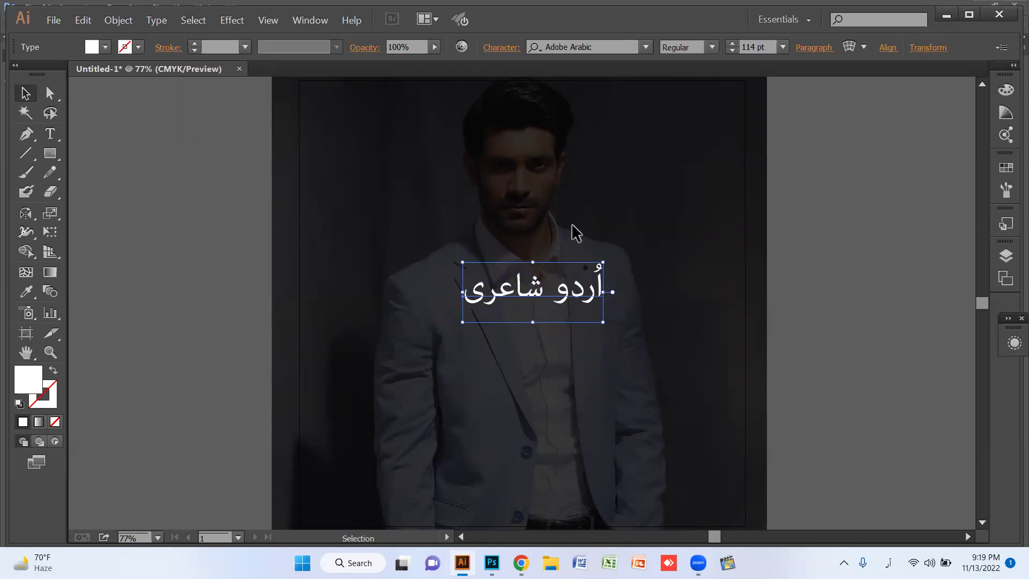
click(610, 47)
double_click(609, 47)
key(alt+shift)
text(j)
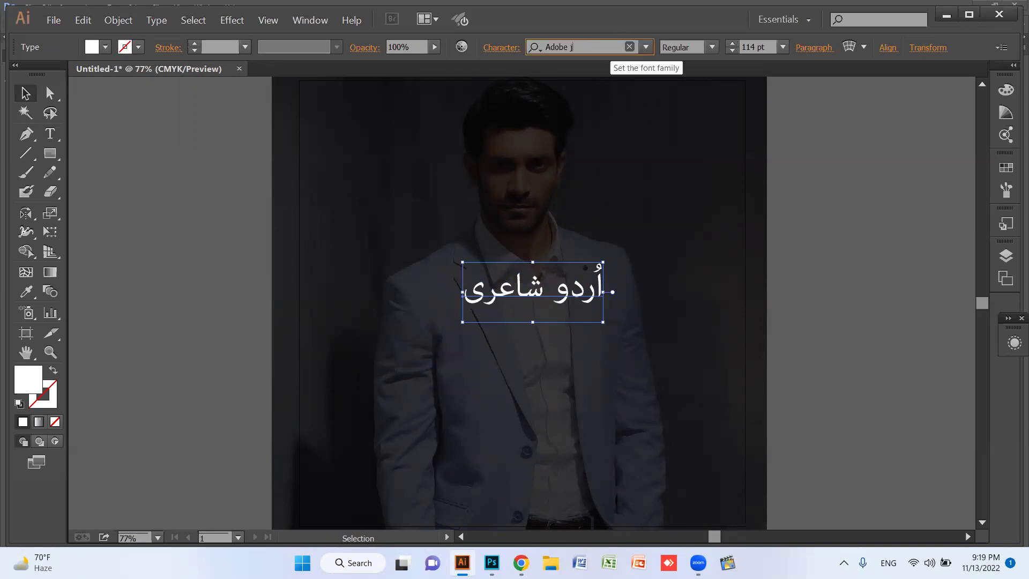
text(am)
key(Down)
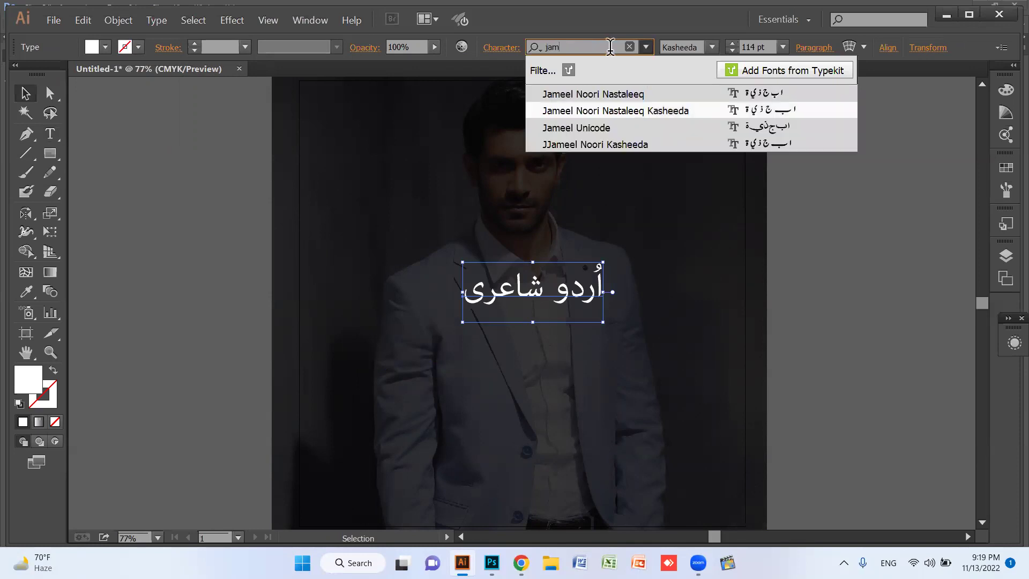
key(Return)
drag(580, 291, 558, 284)
click(836, 215)
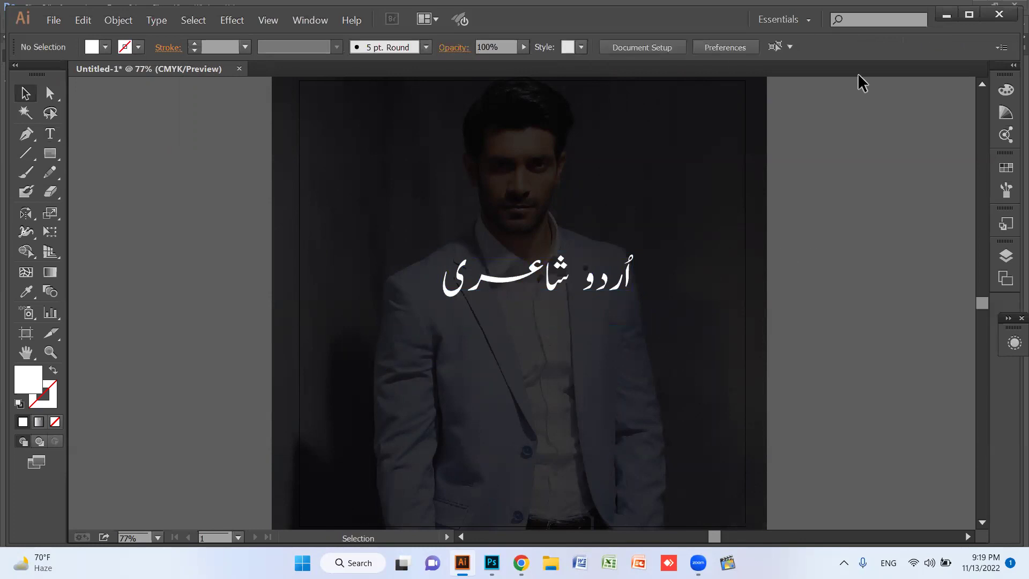
Switch back to Photoshop, clear the selection and undo the Levels darkening of the suit photo.
click(946, 15)
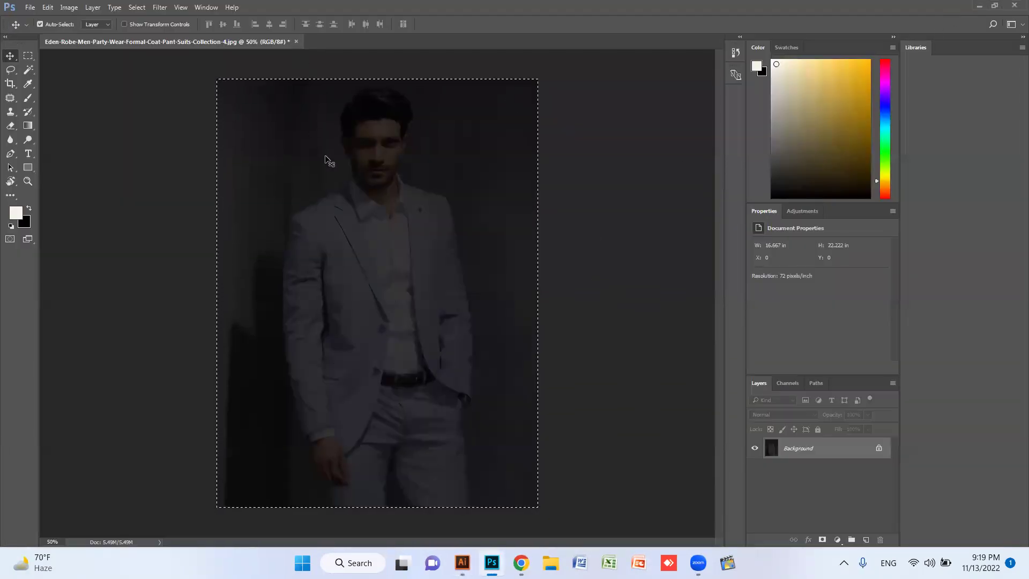
key(ctrl+d)
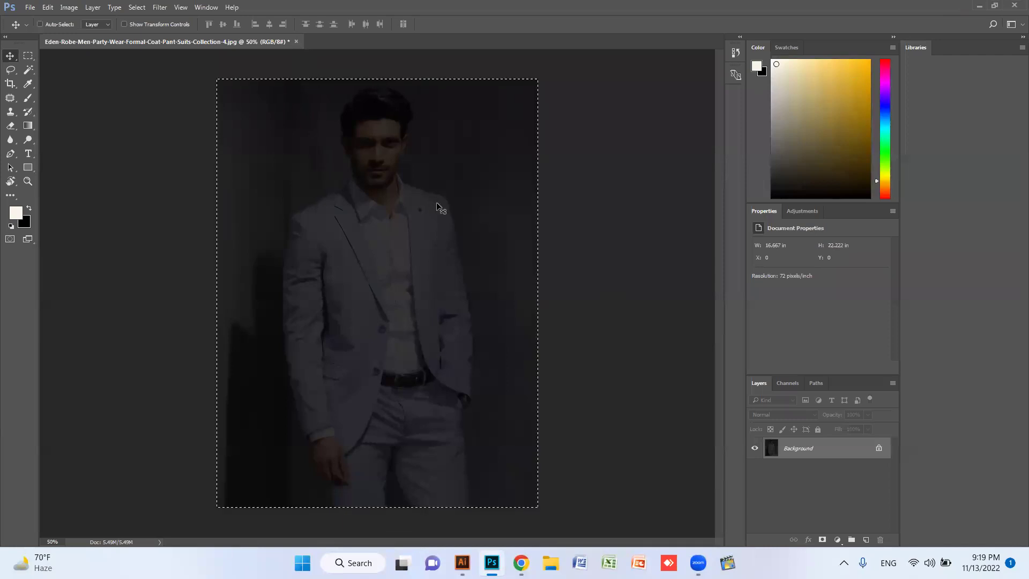
key(ctrl+z)
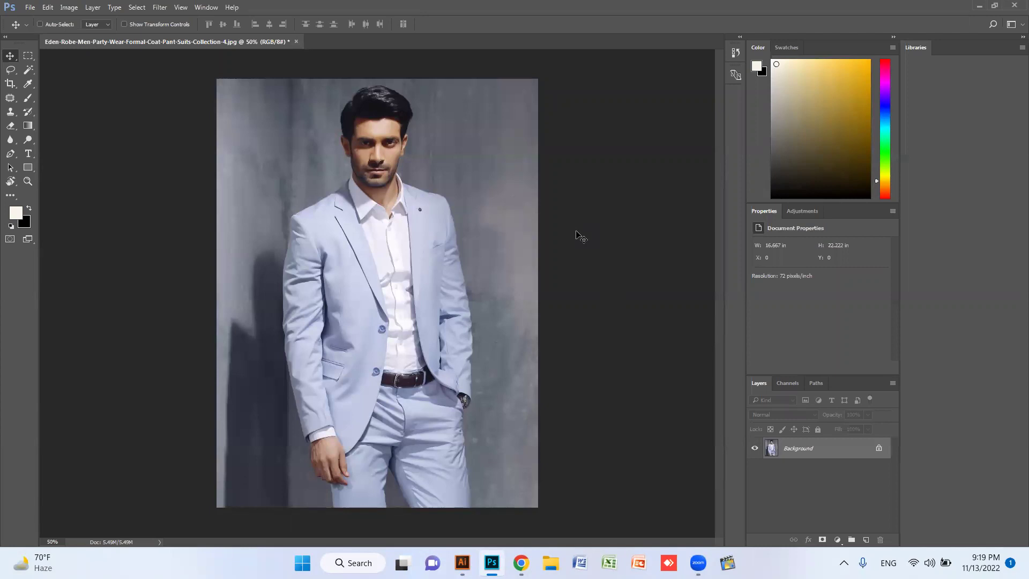
Open and cancel Color Balance, and preview the default Black & White conversion of the suit photo without applying it.
key(ctrl+b)
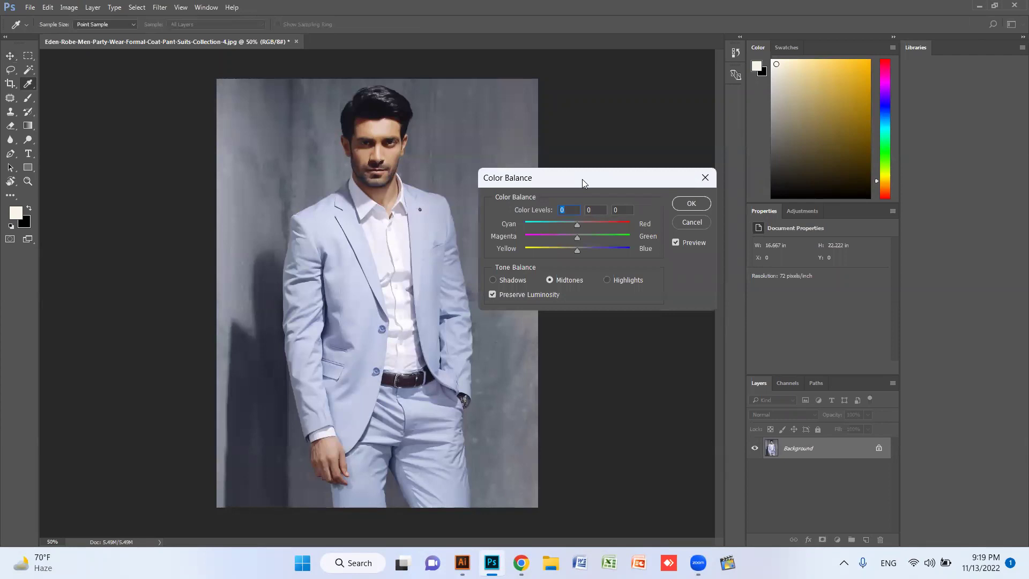
click(695, 219)
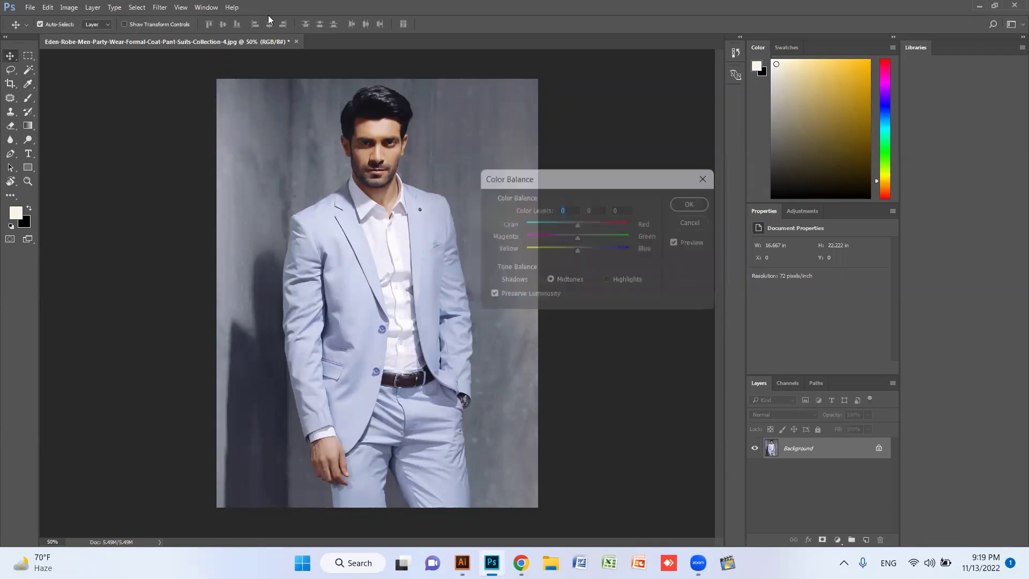
click(92, 9)
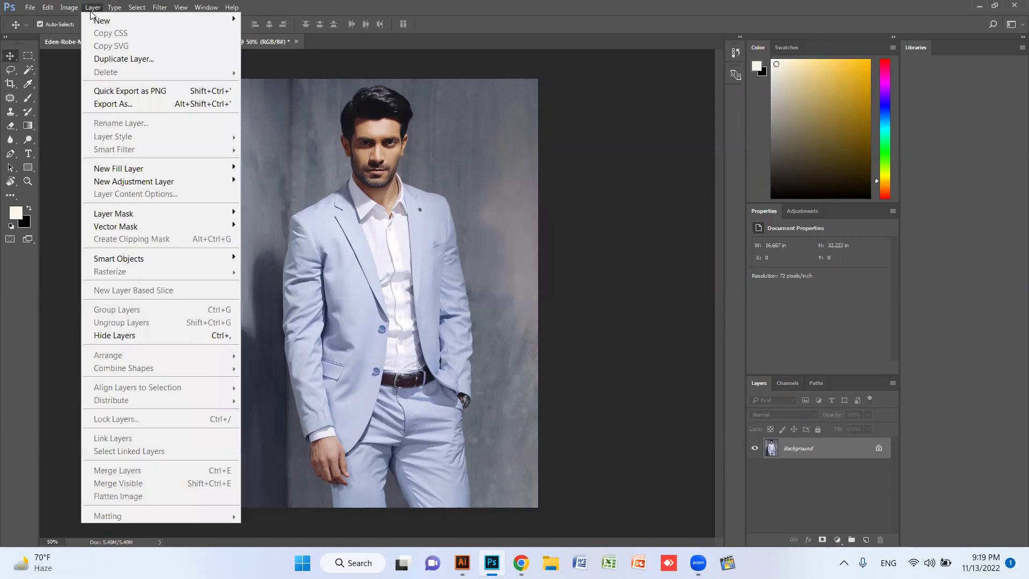
mouse_move(72, 10)
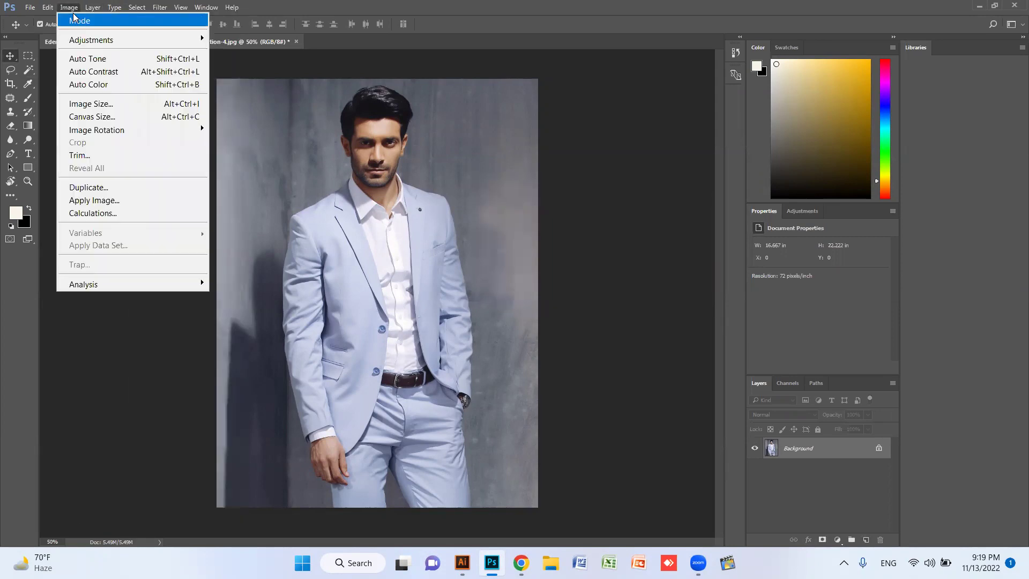
mouse_move(78, 40)
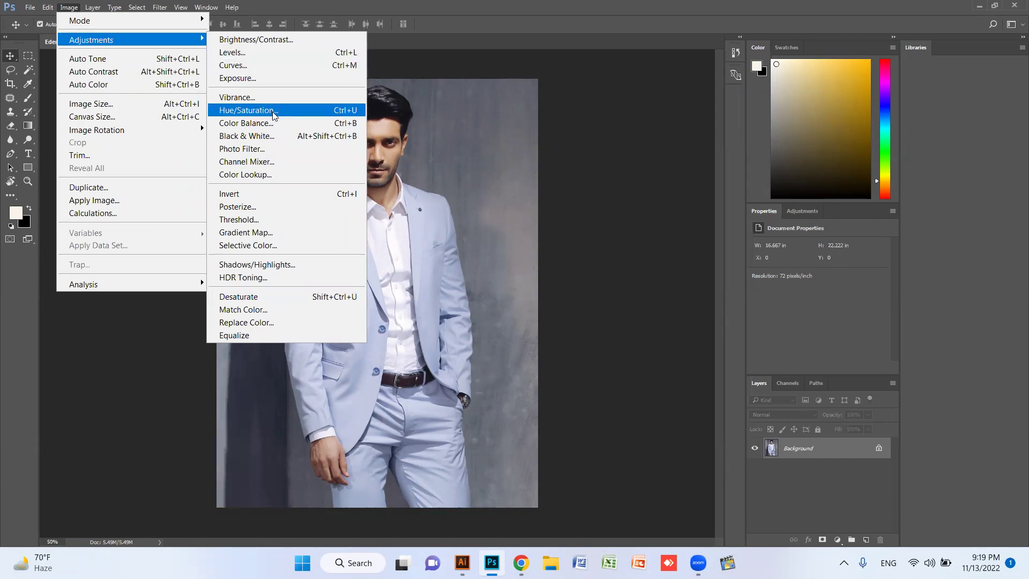
click(290, 142)
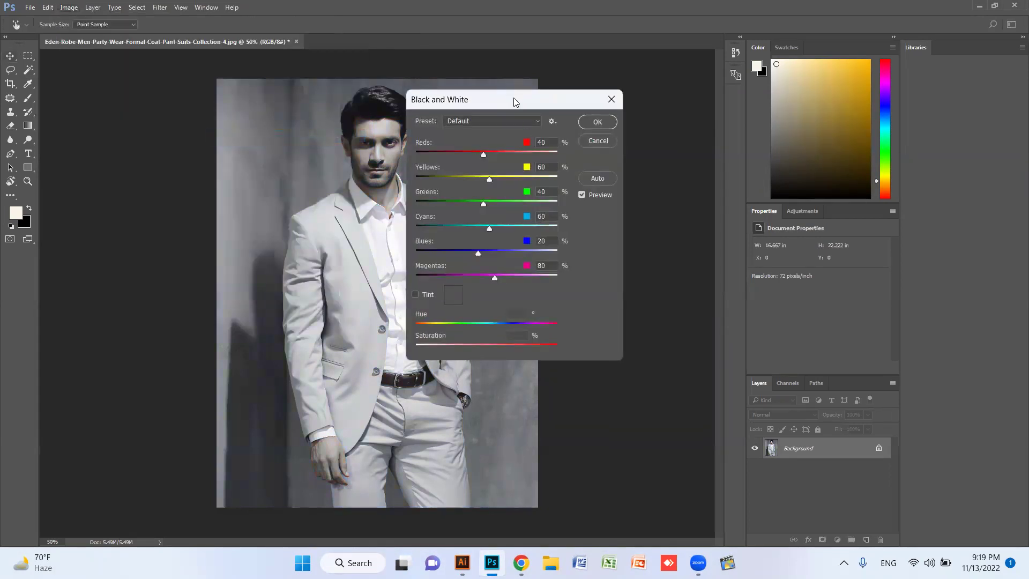
drag(517, 100, 665, 107)
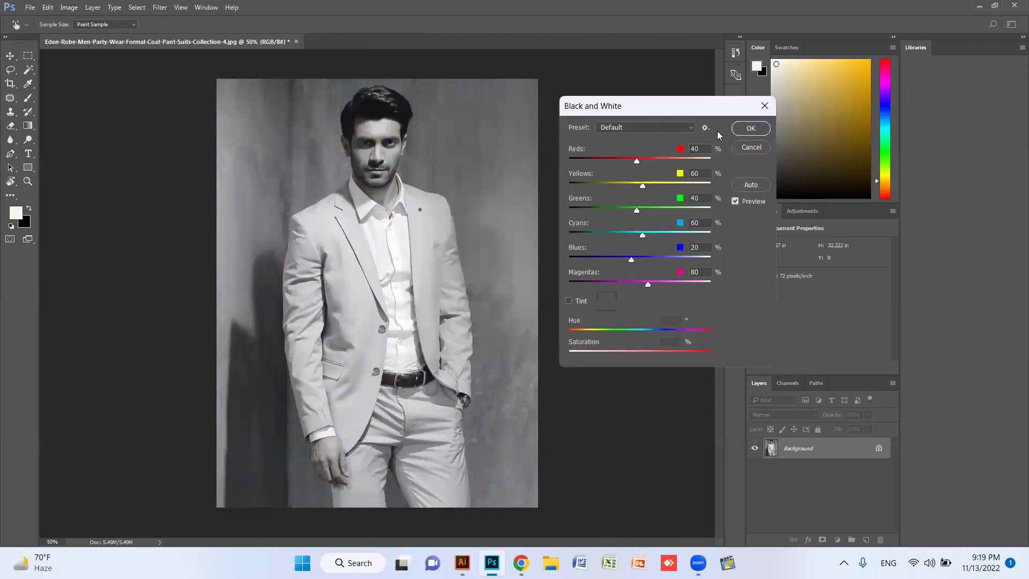
click(751, 148)
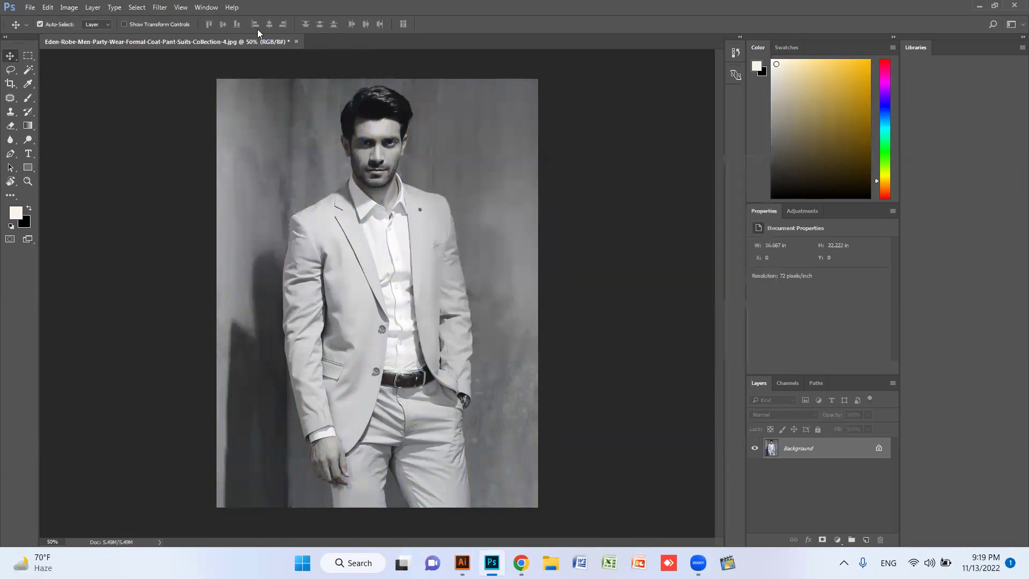
Try Black & White with Reds 72, Yellows 185, Greens -30, Cyans 11, Blues -26 and Magentas 136, and cancel it.
click(92, 7)
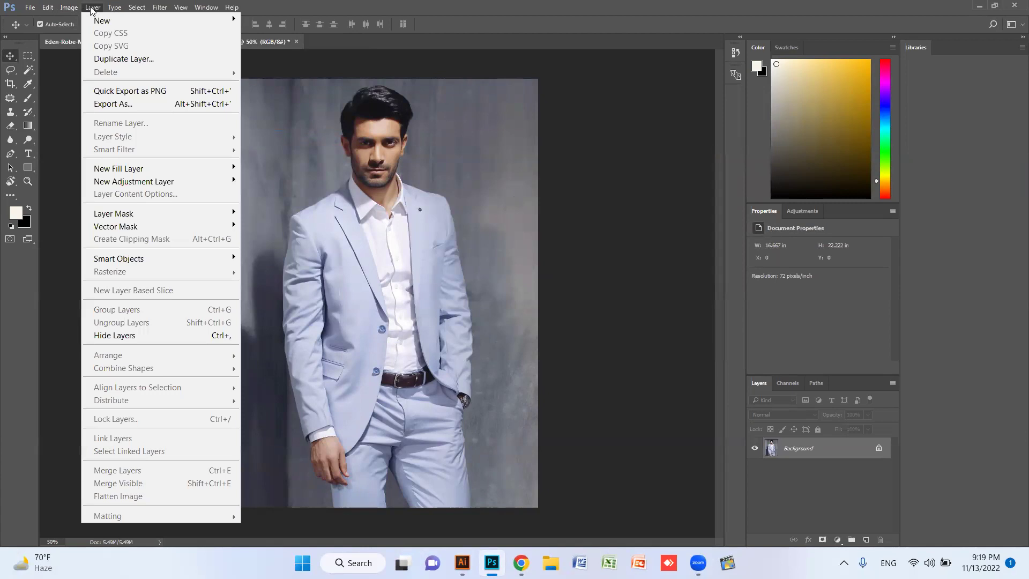
mouse_move(70, 8)
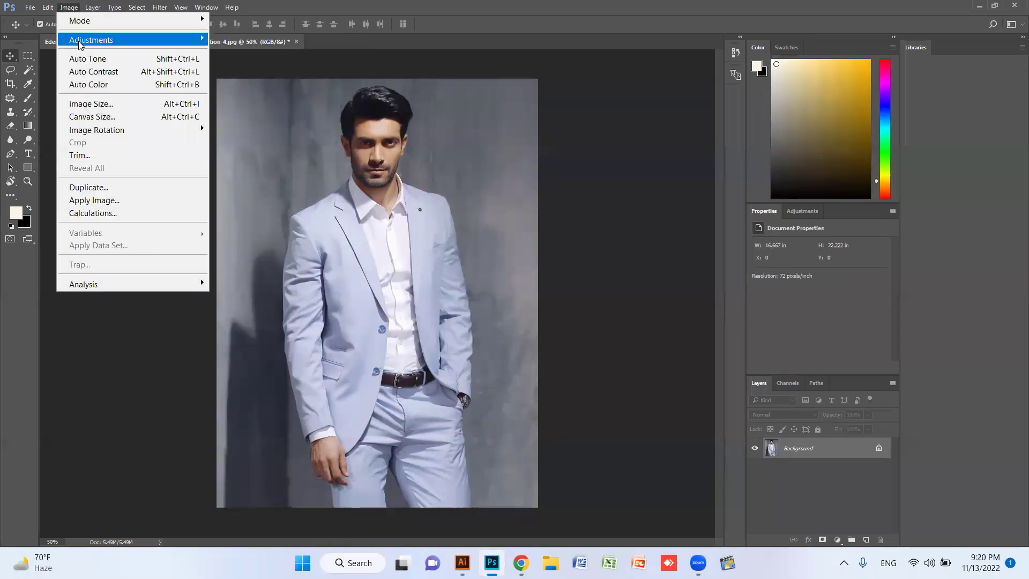
mouse_move(80, 45)
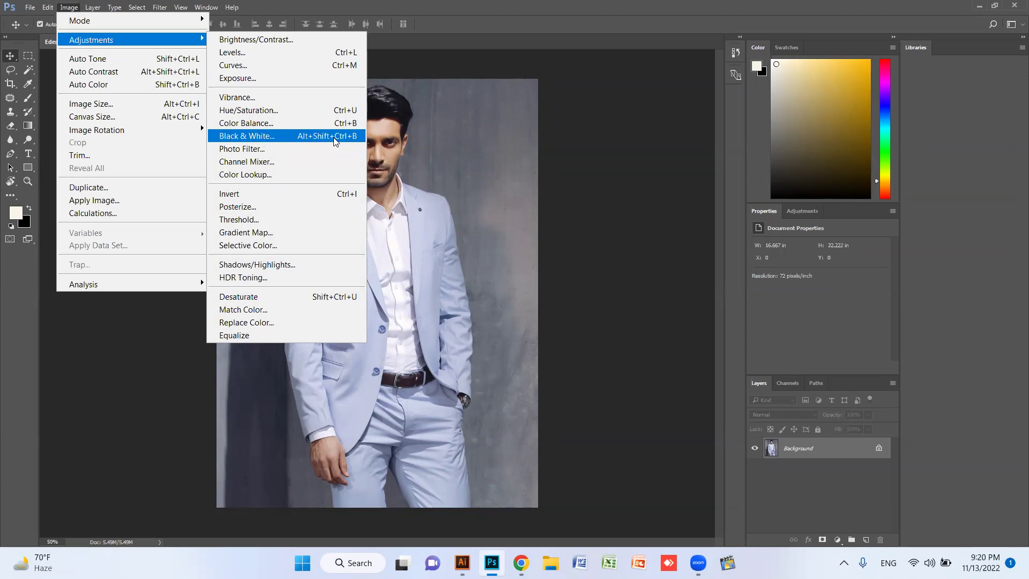
click(539, 146)
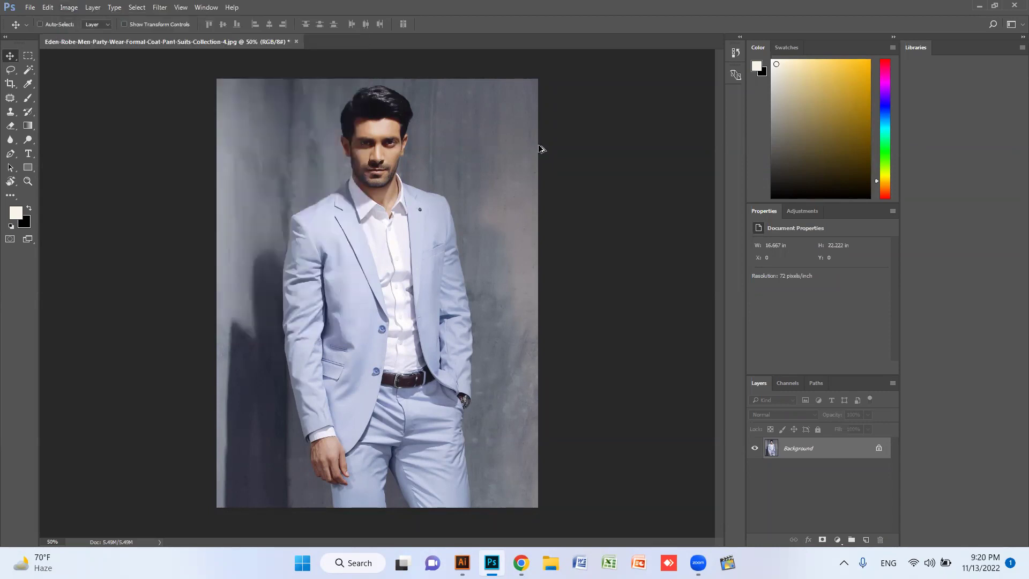
key(ctrl+alt+shift+b)
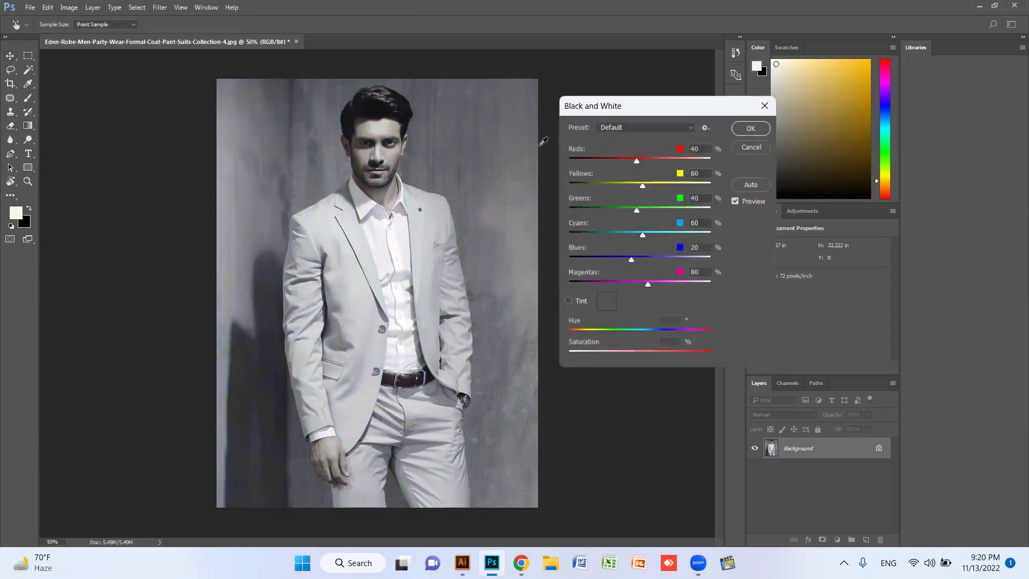
drag(635, 161, 664, 287)
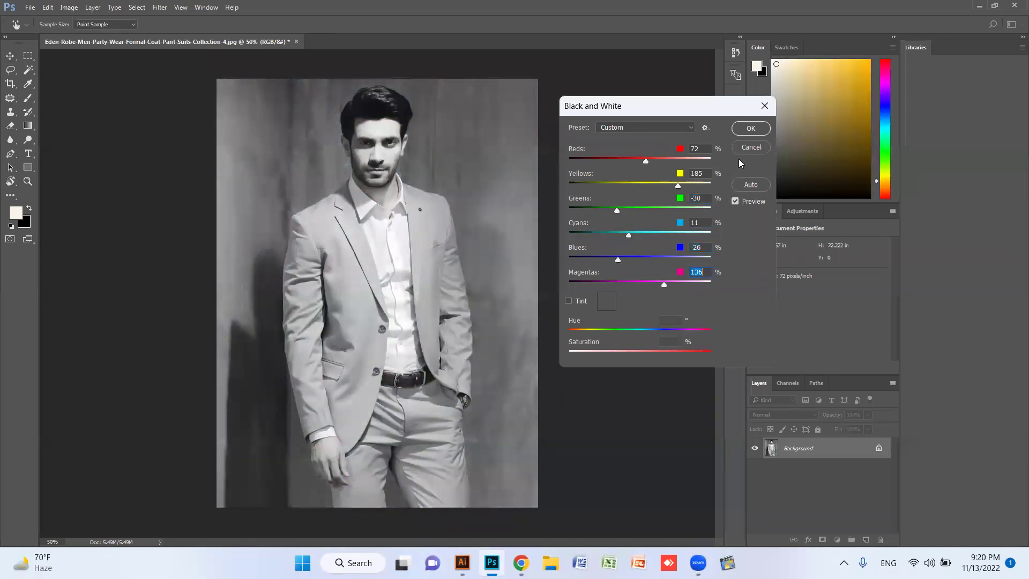
click(751, 147)
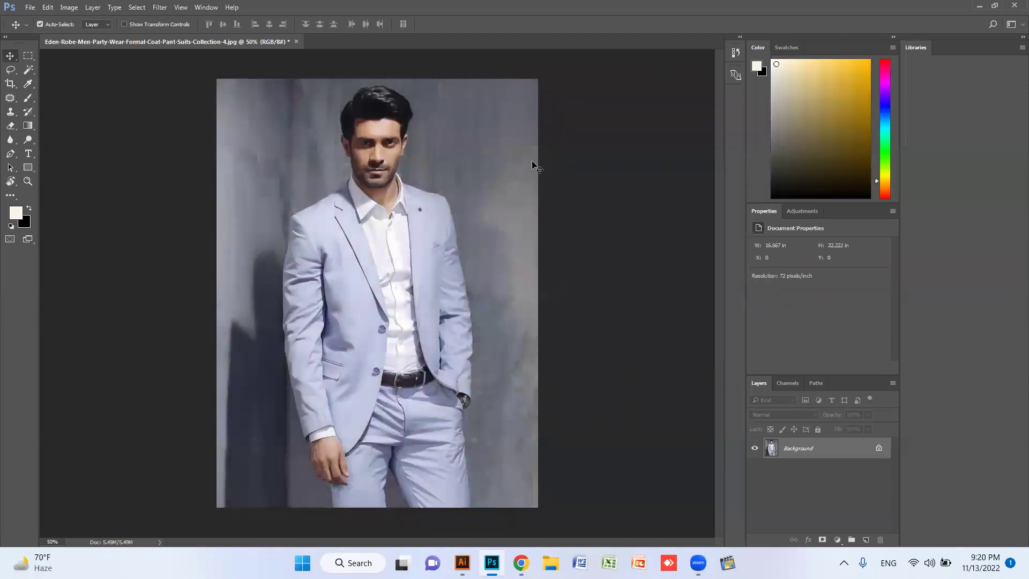
Try desaturating the suit photo in Hue/Saturation with Saturation -100 and Lightness -12.
key(ctrl)
key(ctrl+u)
drag(645, 186, 526, 124)
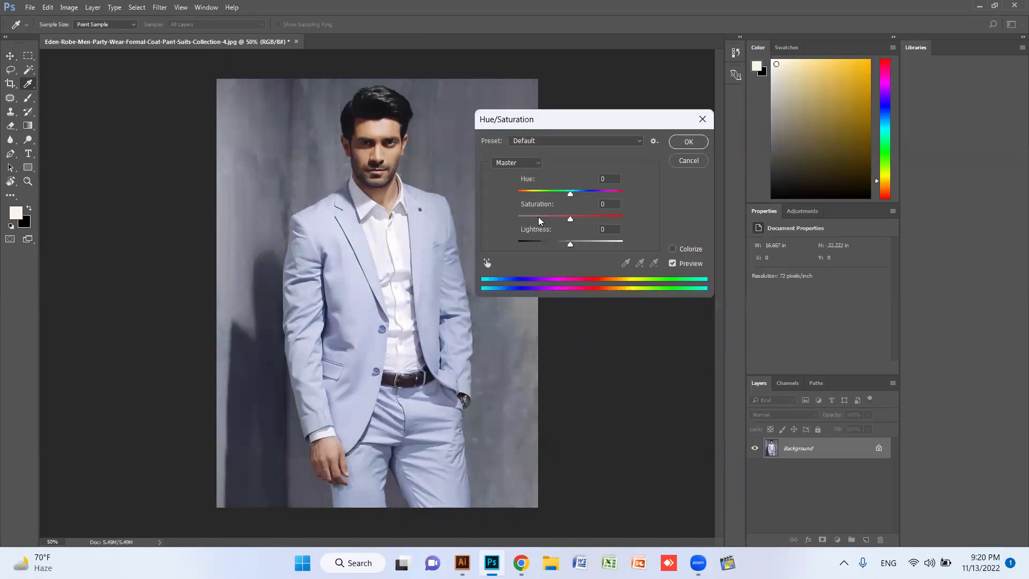
drag(570, 219, 504, 221)
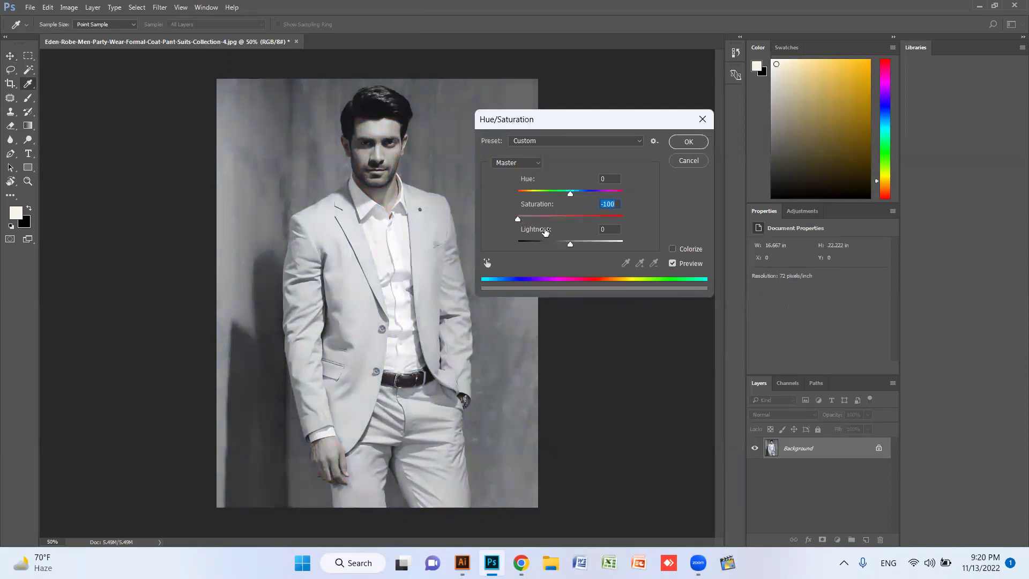
mouse_move(568, 245)
mouse_down()
mouse_move(527, 244)
mouse_move(621, 243)
mouse_move(564, 244)
mouse_up()
Try colorizing the photo with Hue 167 and Saturation 100, and cancel the Hue/Saturation adjustment.
click(671, 249)
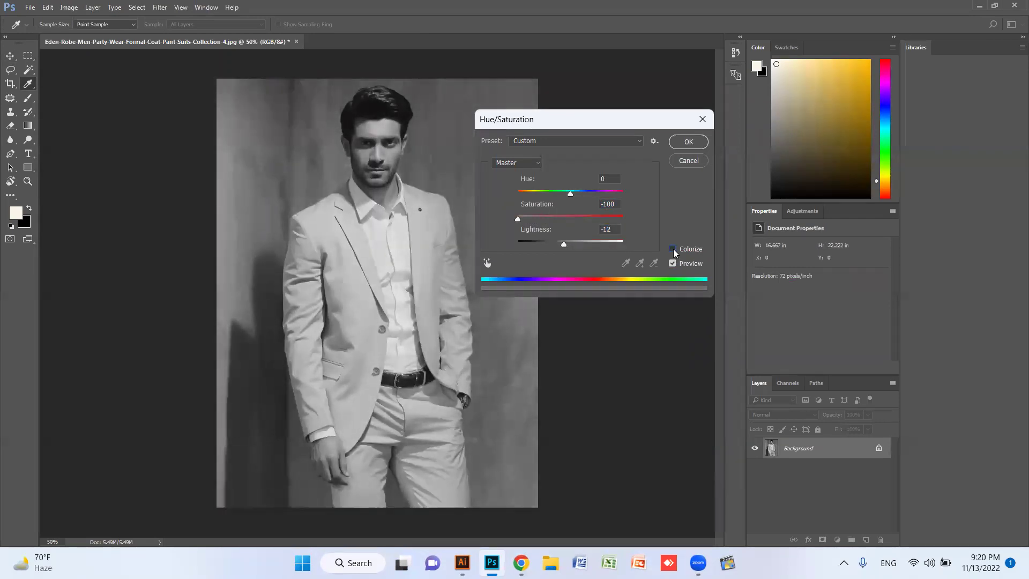
click(532, 194)
drag(534, 196, 632, 217)
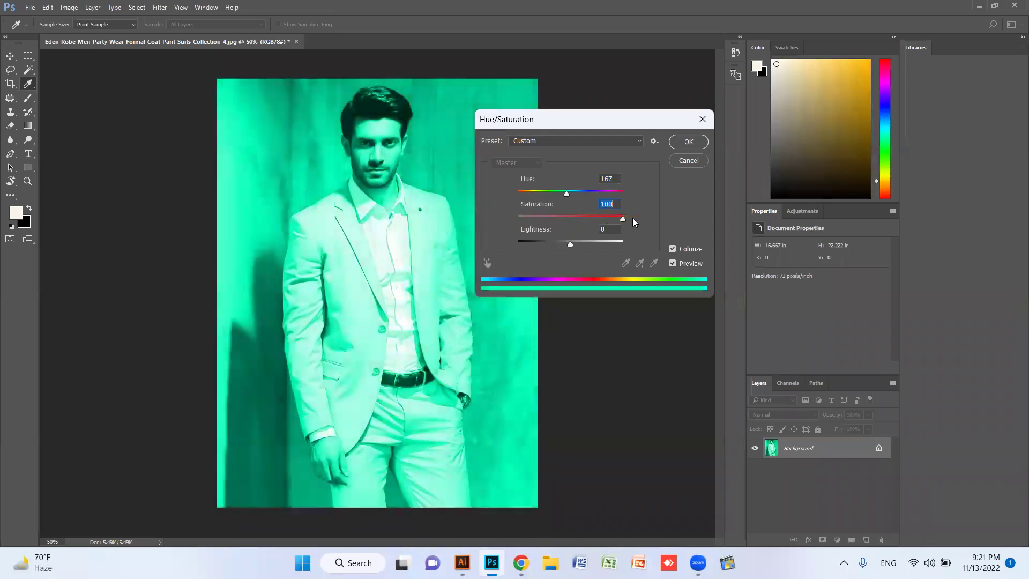
click(687, 161)
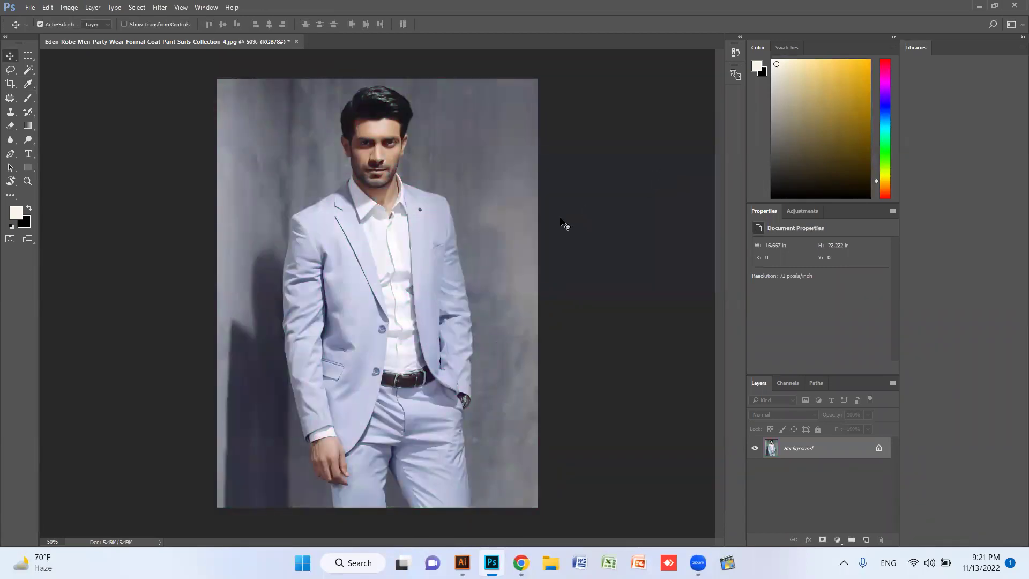
Try adjusting the midpoint of the RGB curve in Curves, and cancel the adjustment.
key(ctrl+m)
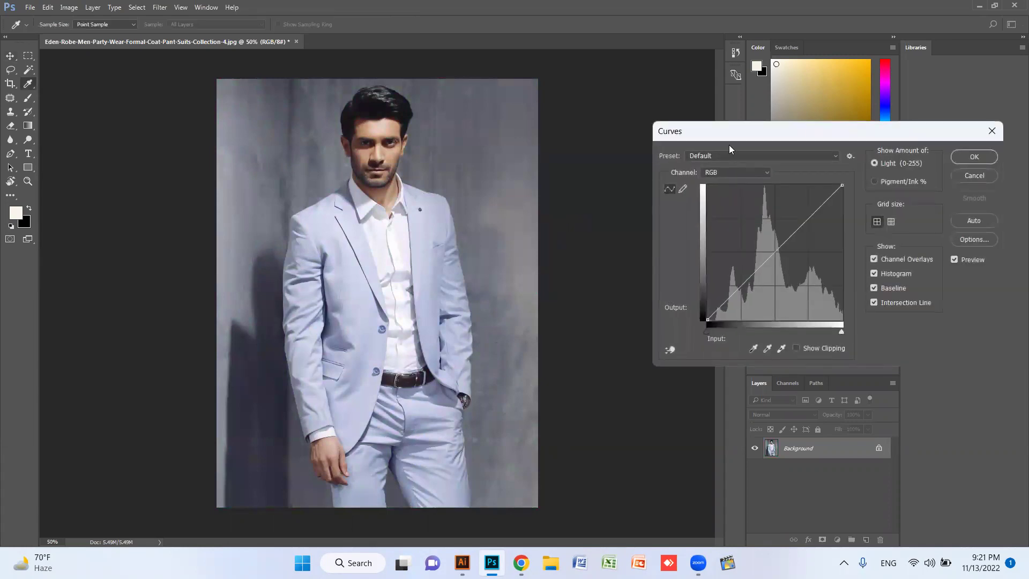
drag(735, 132, 603, 134)
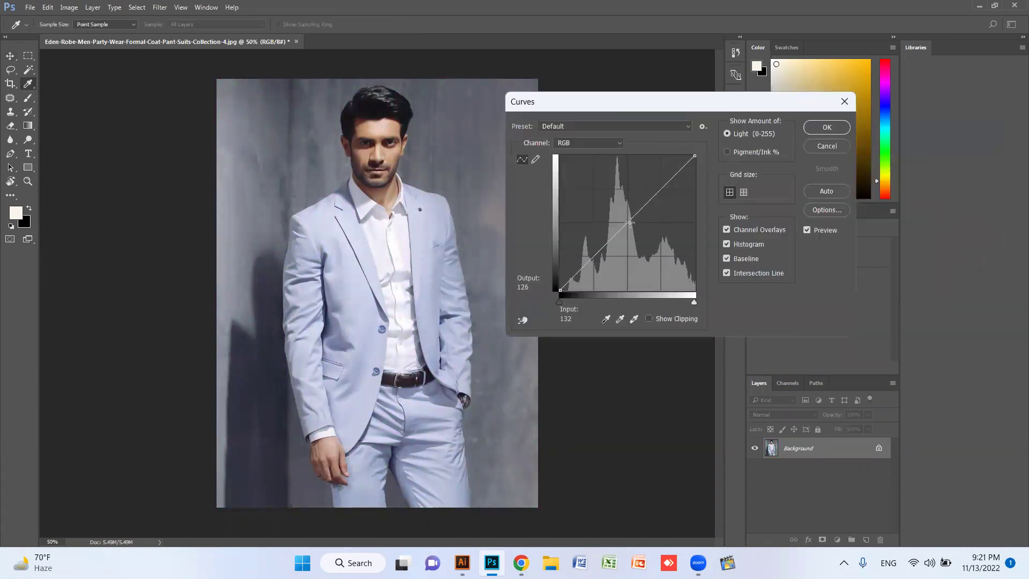
mouse_move(624, 225)
mouse_down()
mouse_move(603, 204)
mouse_move(662, 235)
mouse_move(620, 216)
mouse_move(643, 230)
mouse_move(624, 217)
mouse_move(633, 221)
mouse_up()
click(827, 146)
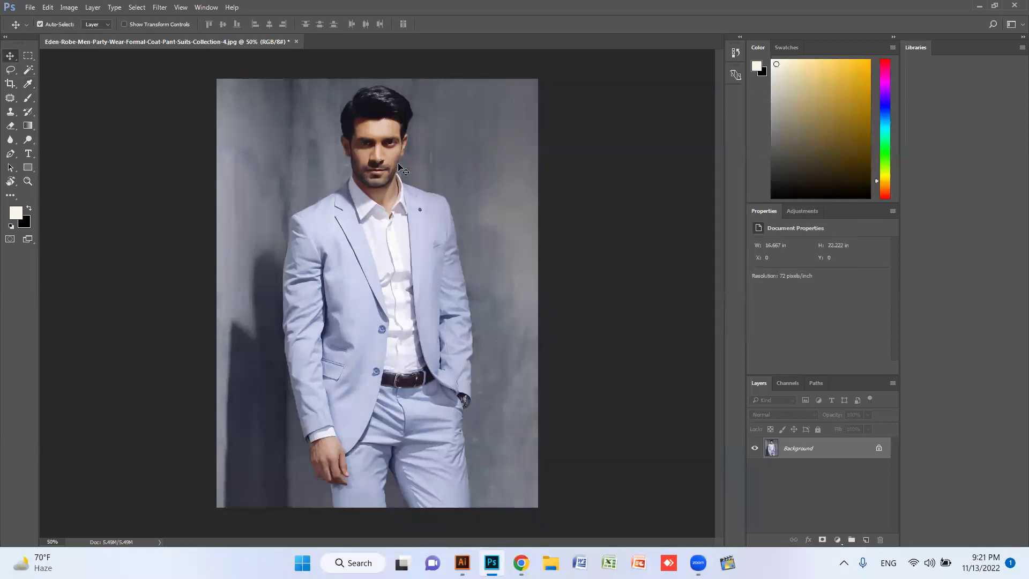
Zoom in and out on the man's face and collar to examine the detail, ending at 200%.
key(z)
drag(239, 92, 279, 128)
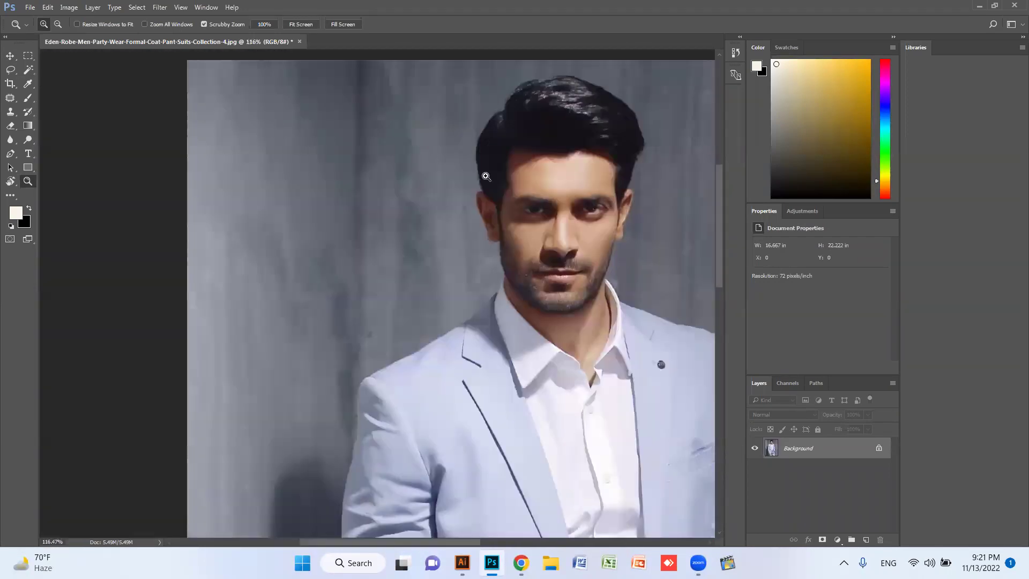
drag(688, 284, 581, 264)
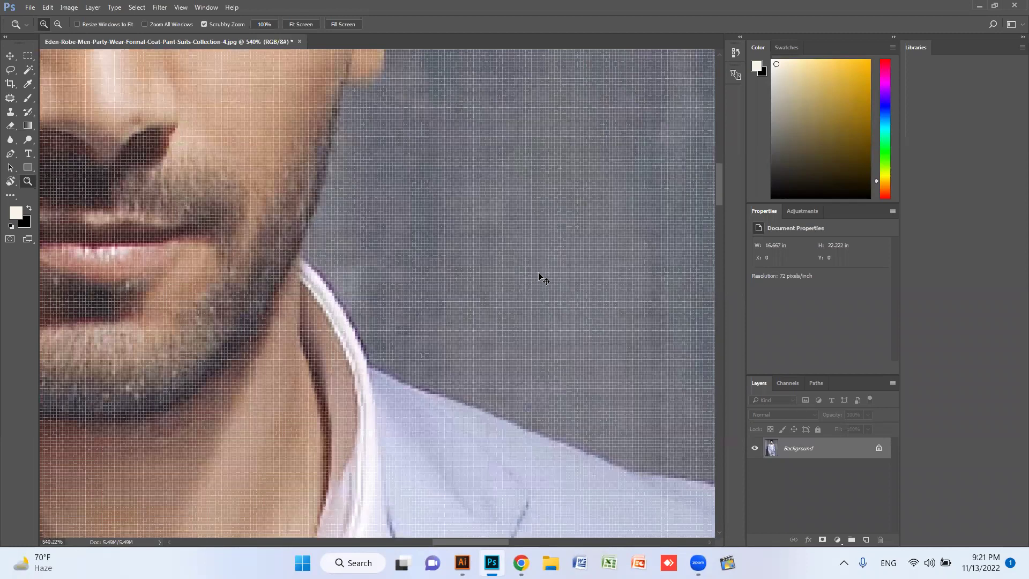
drag(542, 278, 540, 273)
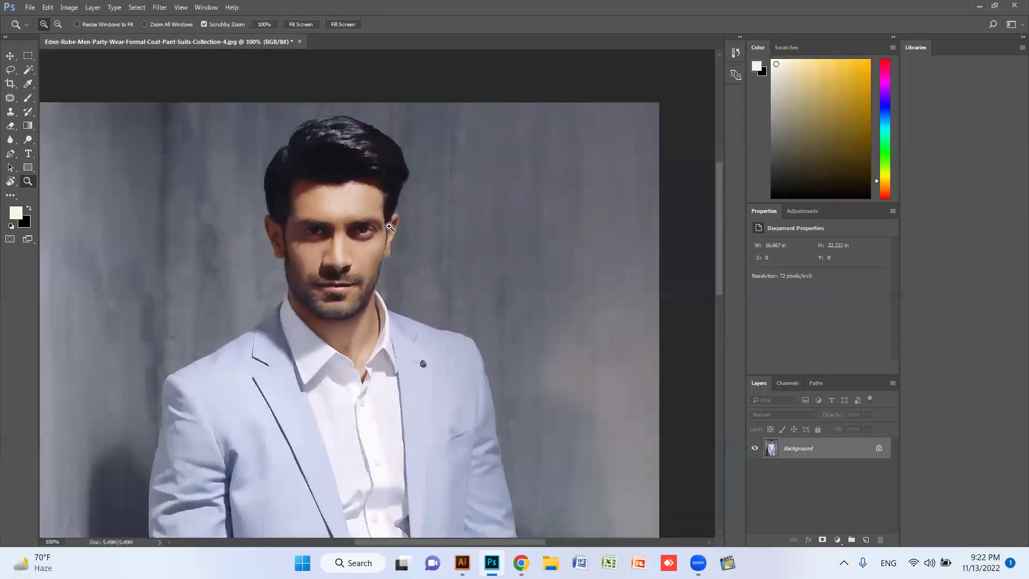
click(359, 151)
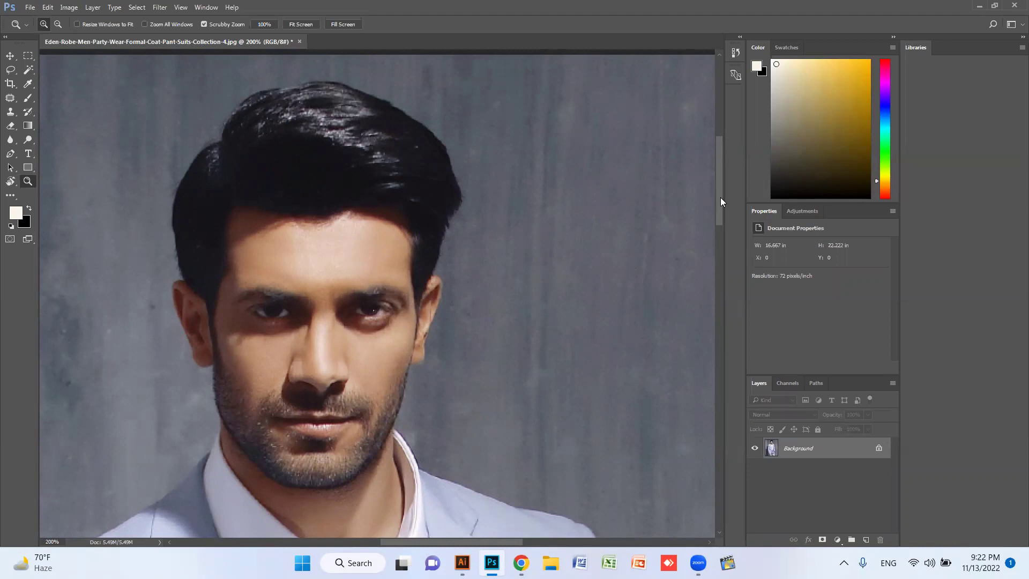
drag(721, 198, 720, 203)
key(ctrl+minus)
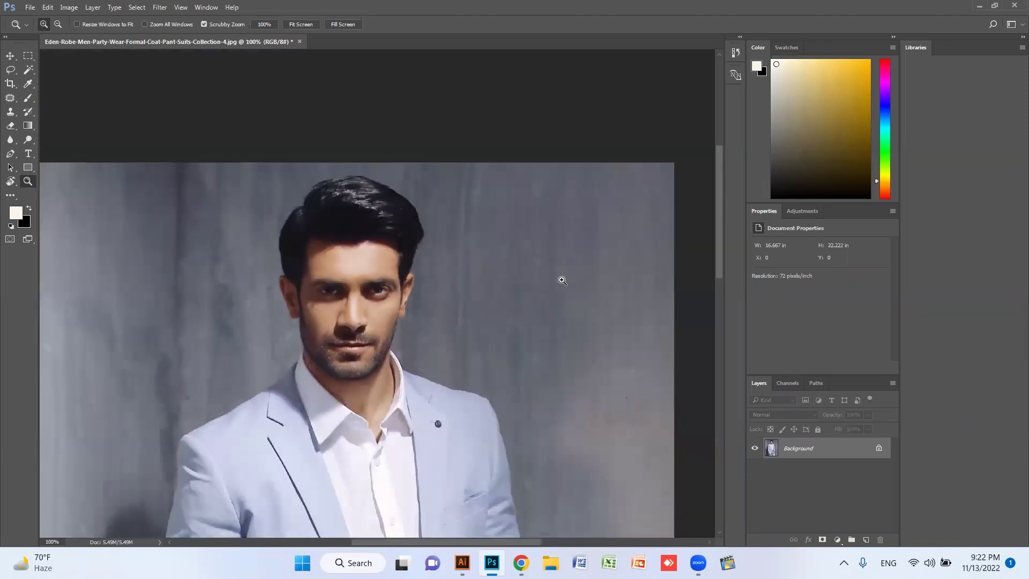
click(363, 395)
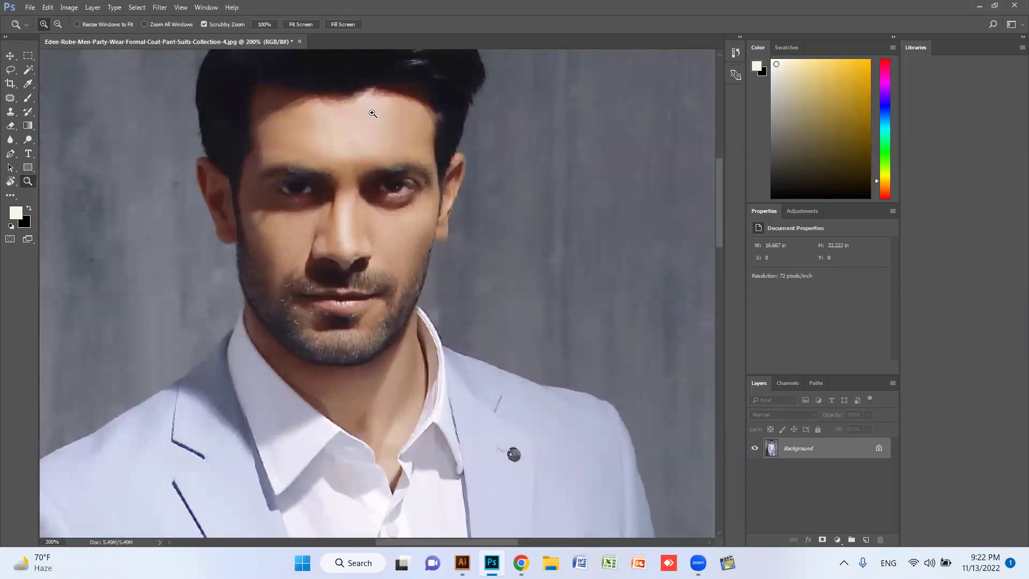
Try a freehand Lasso selection across the man's face and the background, and clear it.
click(11, 70)
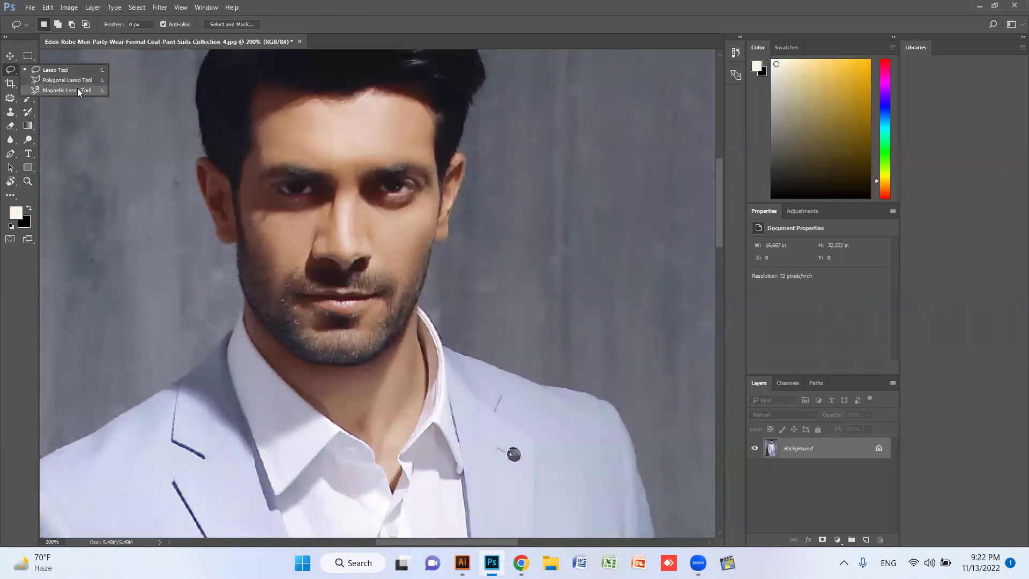
click(55, 70)
mouse_move(126, 268)
mouse_down()
mouse_move(143, 215)
mouse_move(203, 194)
mouse_move(179, 266)
mouse_move(241, 297)
mouse_move(178, 240)
mouse_move(372, 217)
mouse_move(428, 196)
mouse_move(501, 295)
mouse_move(531, 244)
mouse_move(299, 322)
mouse_move(288, 369)
mouse_move(243, 357)
mouse_move(132, 407)
mouse_move(104, 342)
mouse_move(125, 271)
mouse_move(112, 281)
mouse_move(62, 193)
mouse_move(114, 117)
mouse_up()
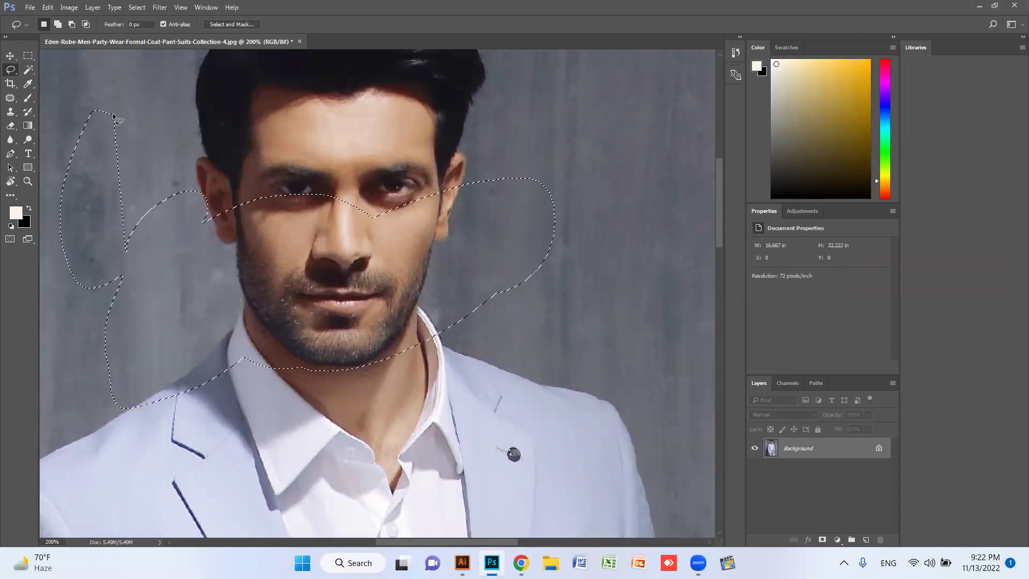
click(177, 186)
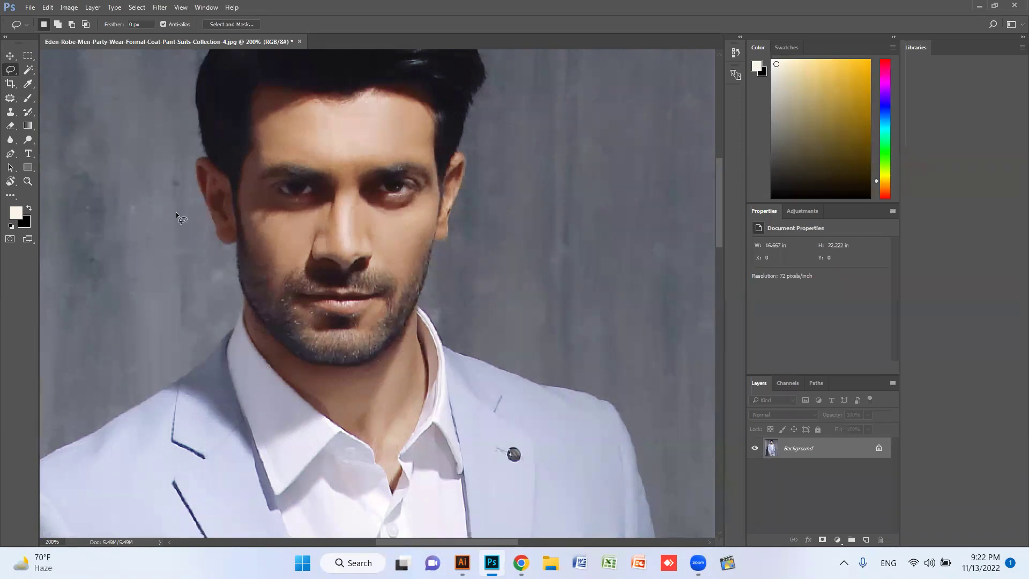
Start a Polygonal Lasso outline from the ear nearest the lapel pin down the jaw, and remove the misplaced points inside the collar.
right_click(13, 72)
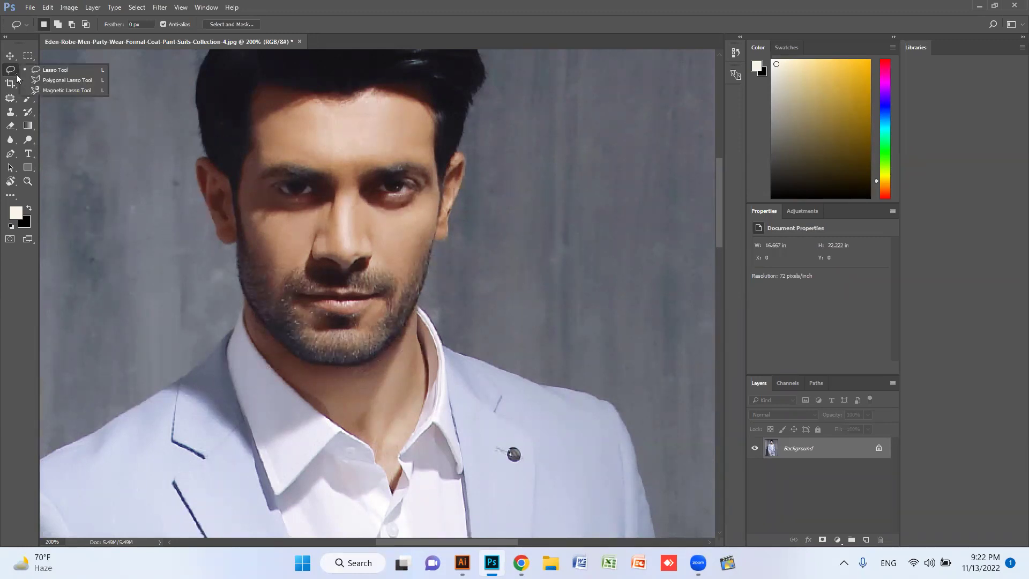
click(65, 81)
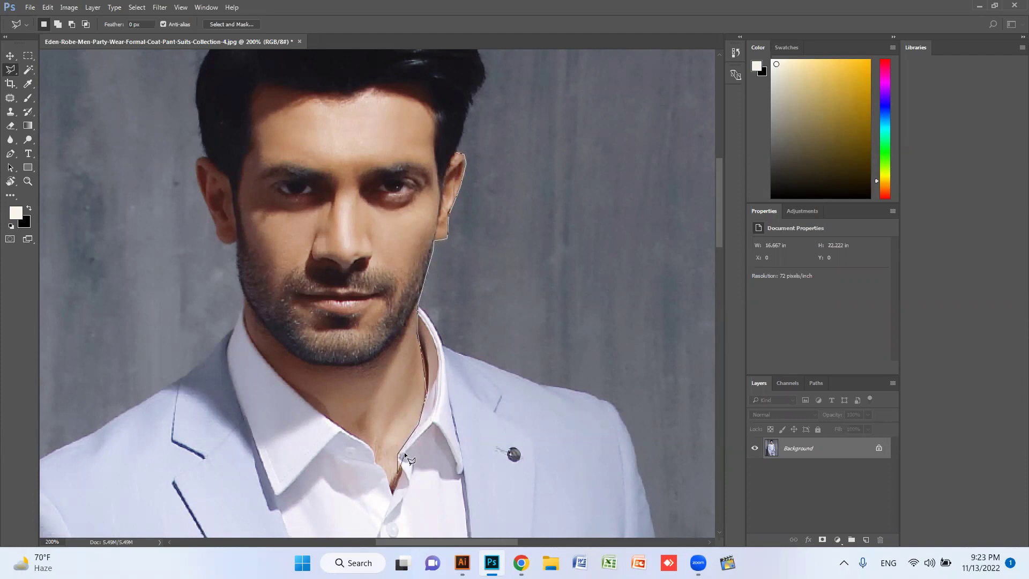
key(BackSpace)
key(BackSpace)
key(BackSpace)
key(BackSpace)
key(BackSpace)
Continue the Polygonal Lasso outline around the outer collar, along the shoulder on the lapel-pin side and down the sleeve's outer edge.
scroll(581, 391, up, 5)
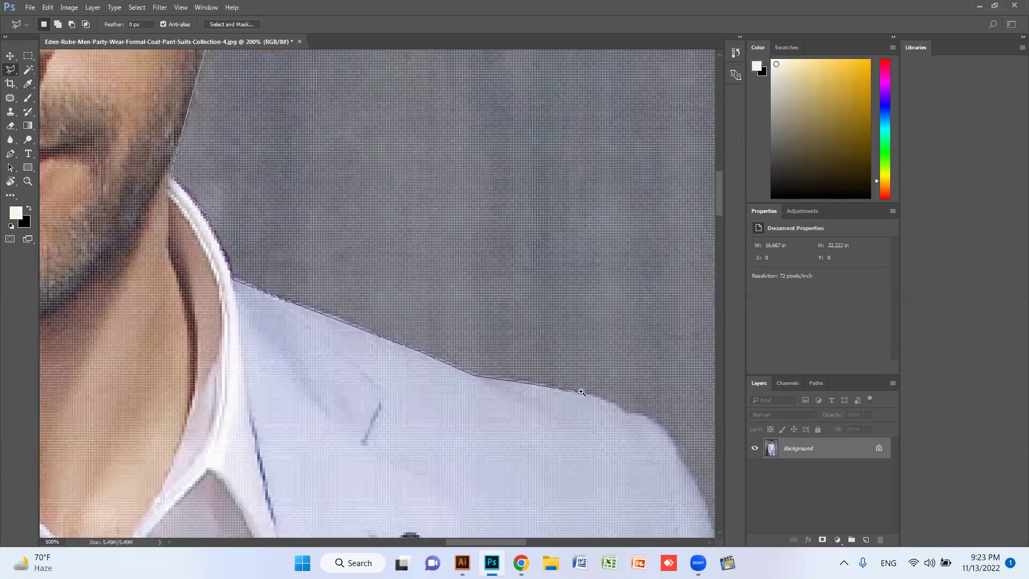
scroll(582, 391, up, 4)
scroll(581, 394, down, 4)
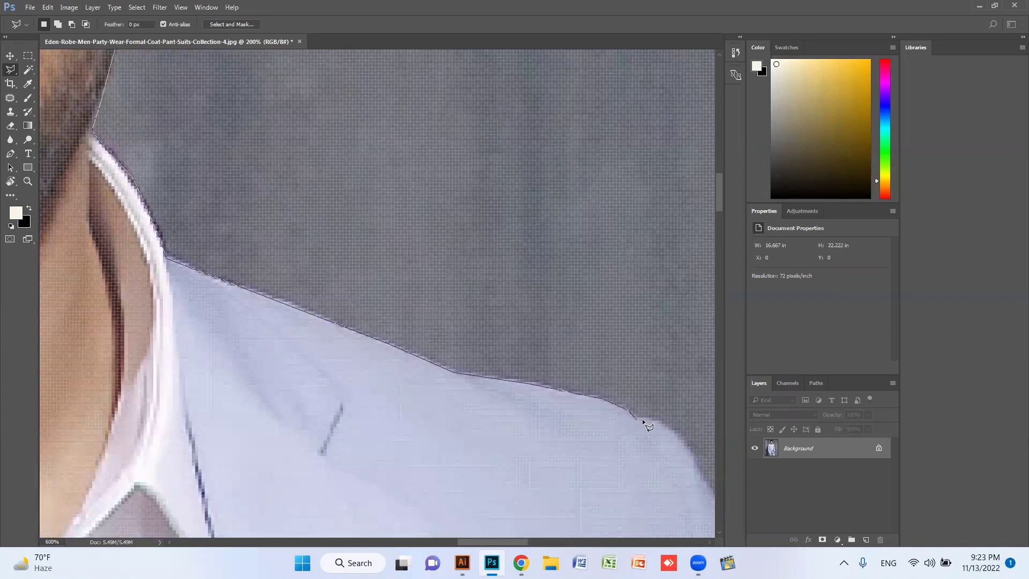
click(679, 437)
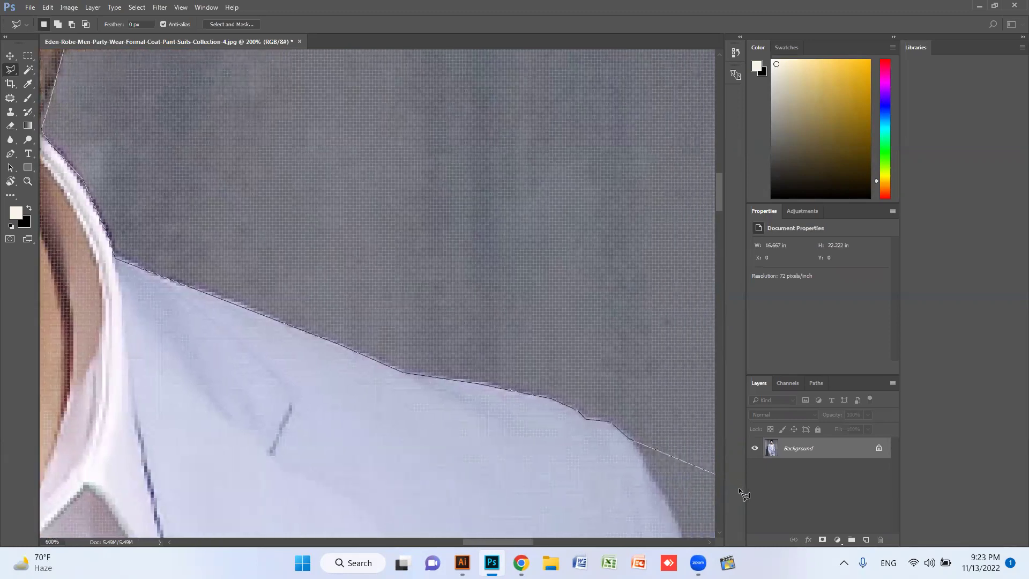
scroll(626, 420, down, 3)
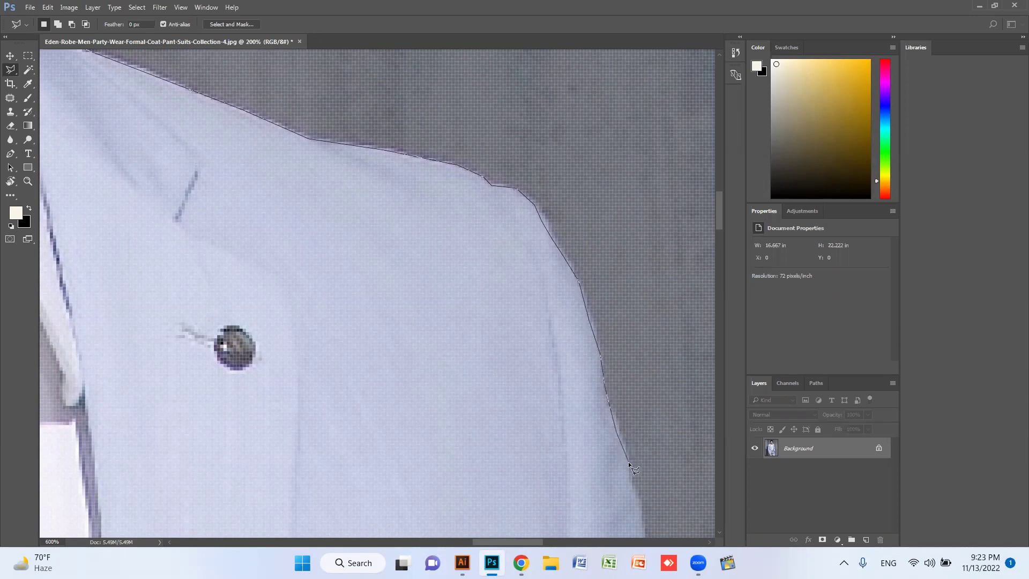
scroll(633, 487, down, 3)
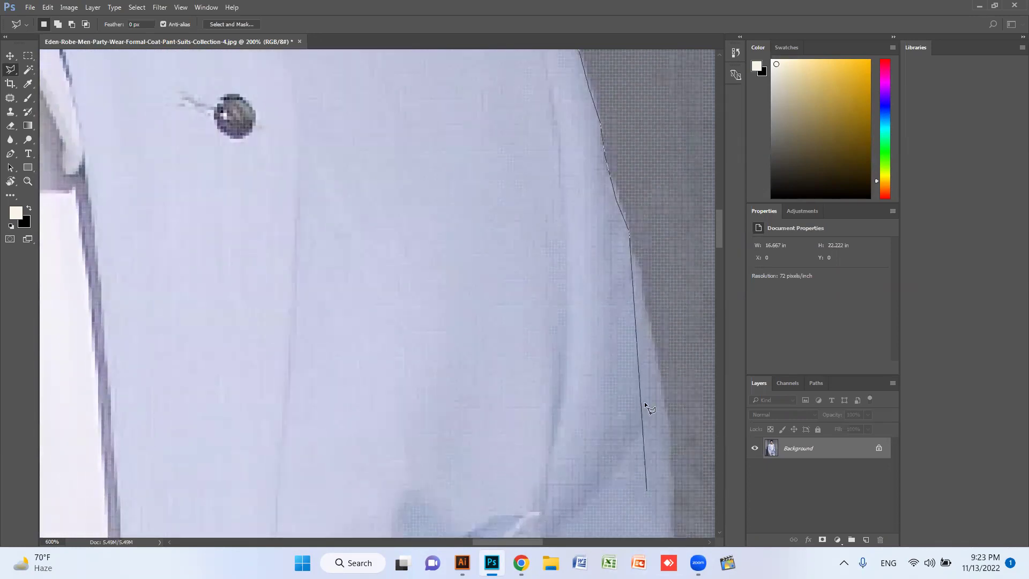
click(664, 406)
click(673, 478)
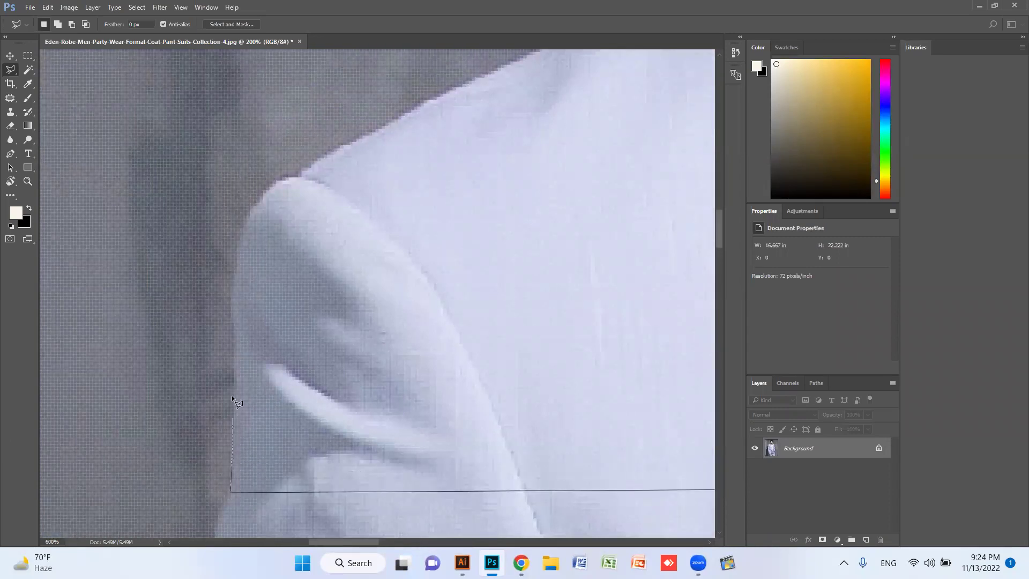
Carry the outline straight across the chest, up the opposite sleeve and over that shoulder to the shirt collar.
click(232, 368)
click(298, 176)
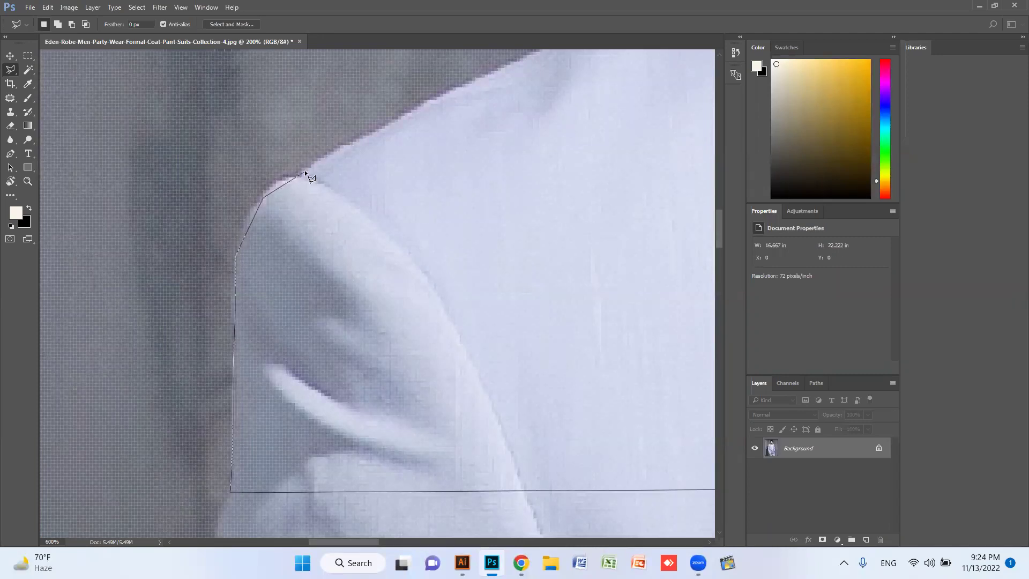
click(375, 131)
click(455, 95)
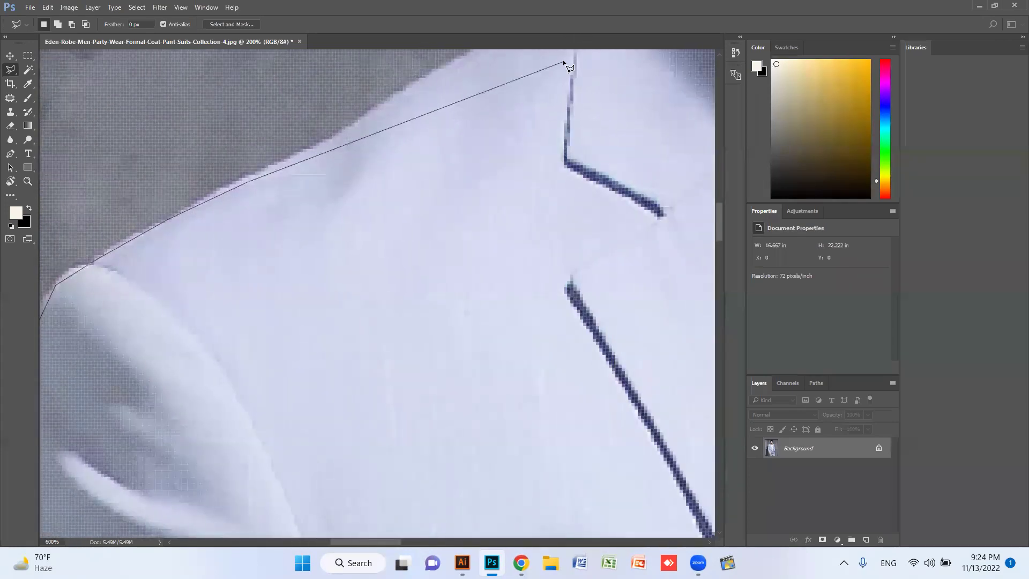
click(384, 104)
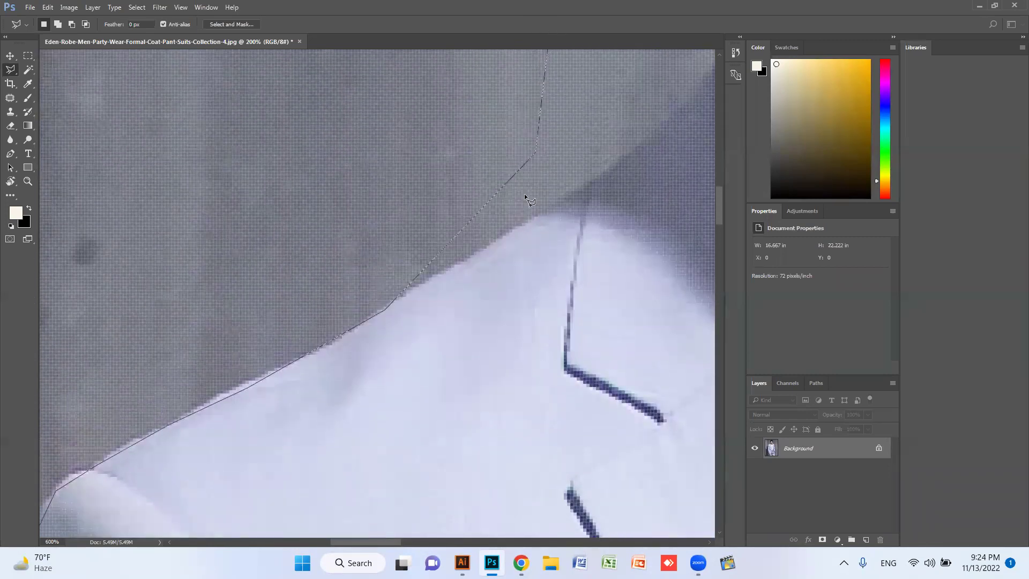
click(549, 224)
click(610, 166)
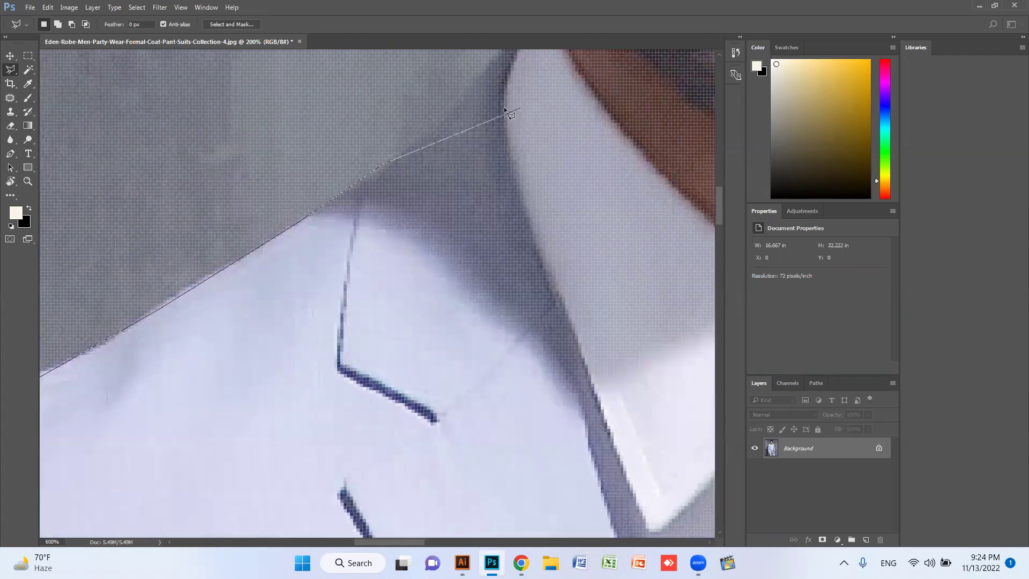
click(419, 141)
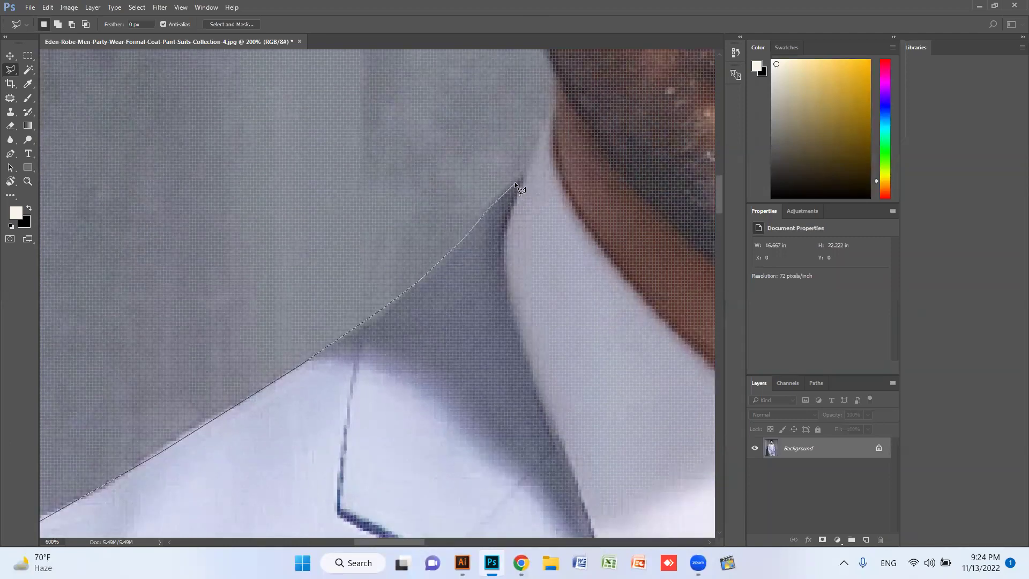
Trace the outline up the collar, jaw and ear on the shadowed side of the face, removing any stray point.
click(553, 104)
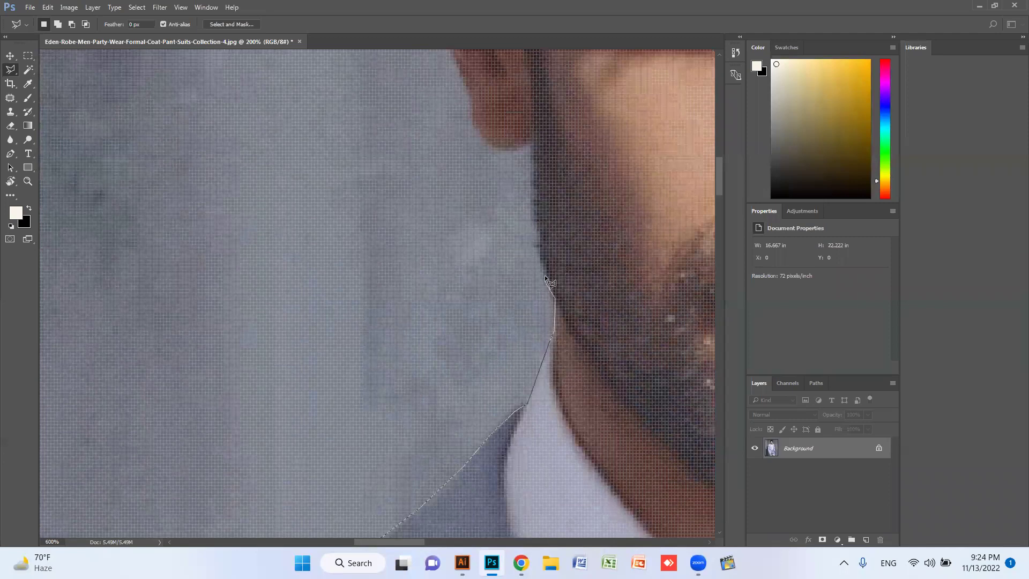
click(537, 238)
click(501, 151)
click(481, 137)
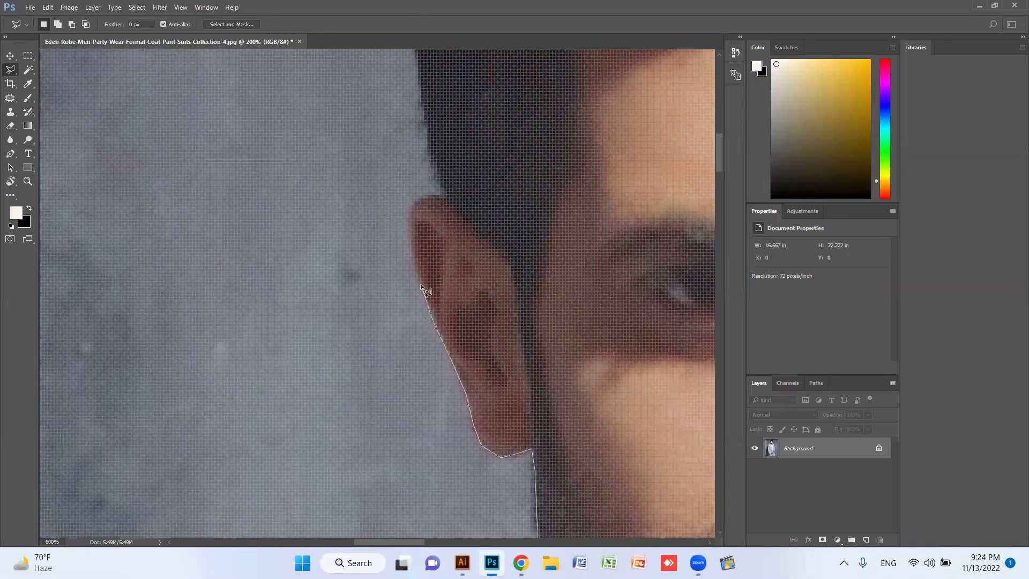
click(157, 269)
key(BackSpace)
click(412, 205)
click(429, 155)
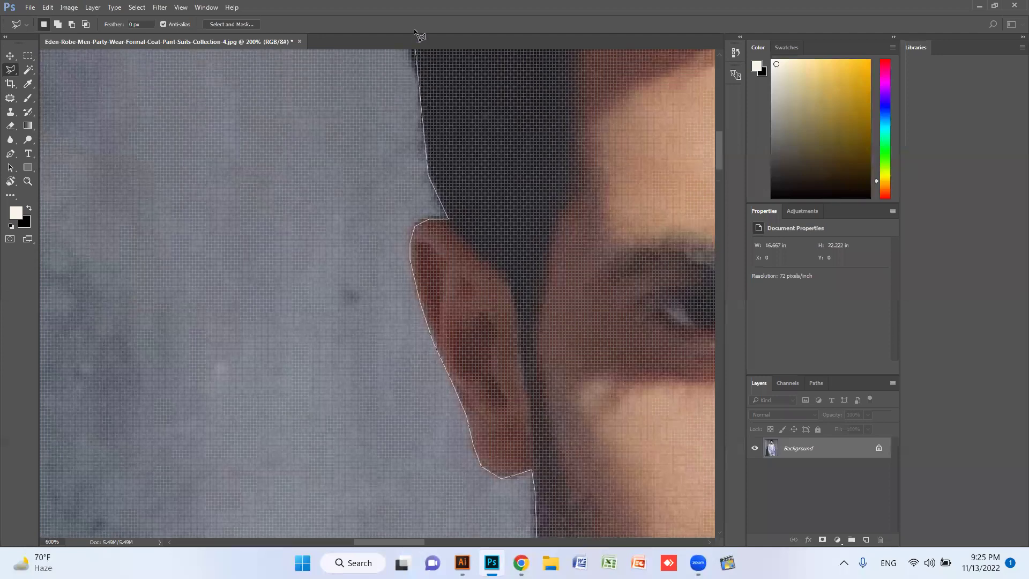
Trace the outline around the man's hair and close the selection at the top of the starting ear.
key(ctrl+plus)
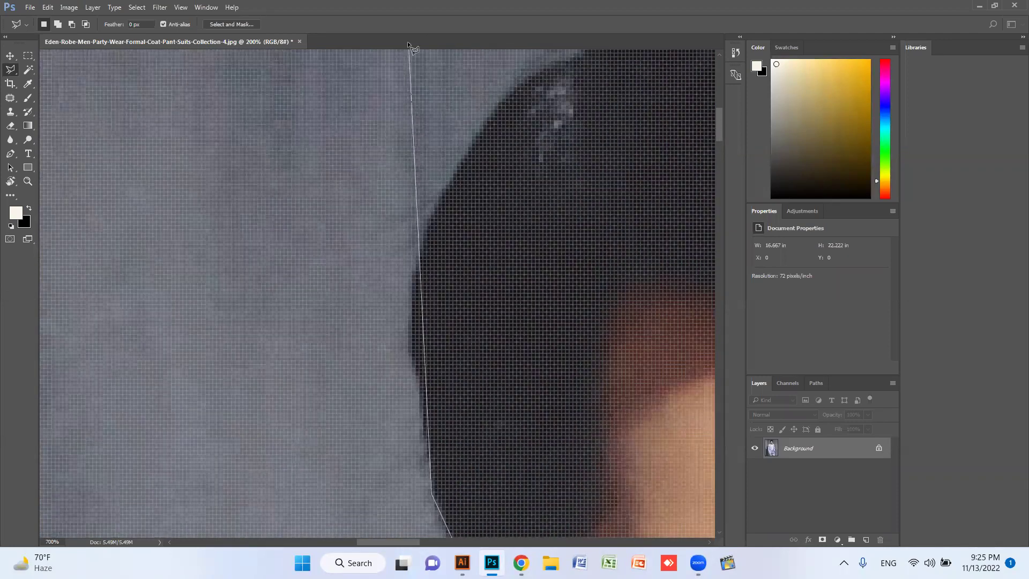
key(ctrl+minus)
key(ctrl+minus)
key(ctrl+minus)
key(ctrl+minus)
key(ctrl+minus)
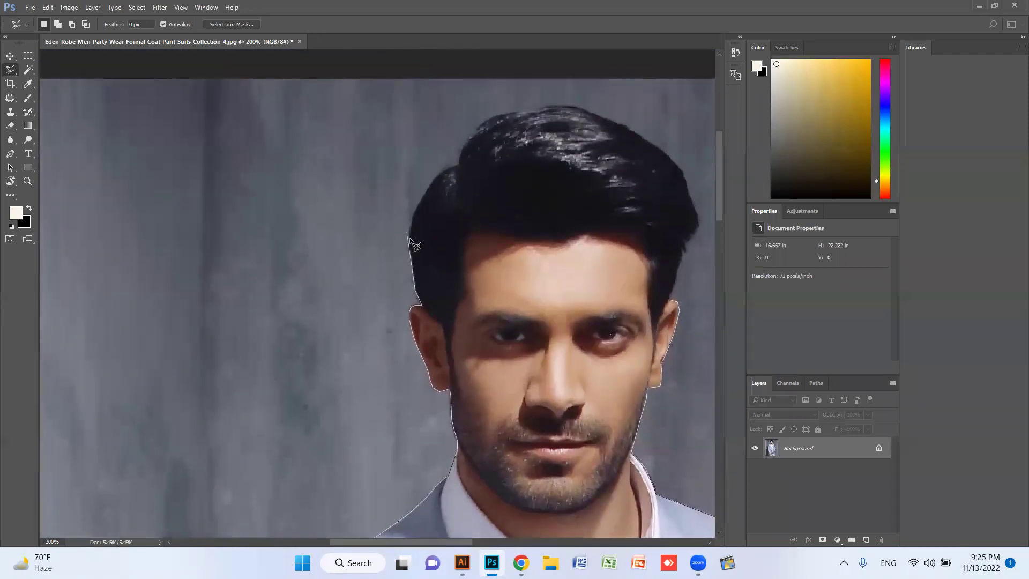
click(429, 180)
click(447, 169)
click(461, 148)
click(479, 129)
click(521, 111)
click(584, 106)
click(682, 169)
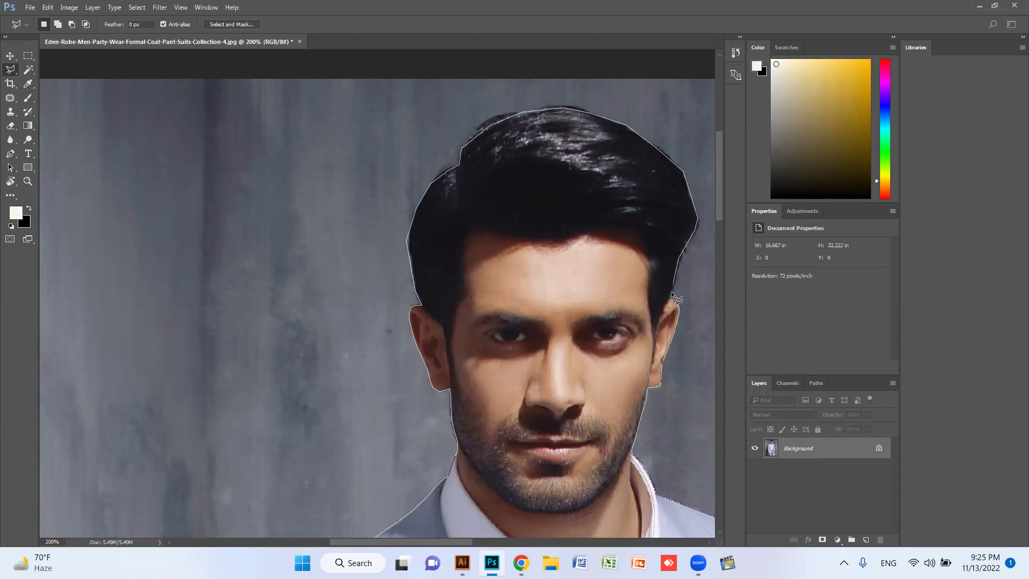
scroll(671, 293, up, 5)
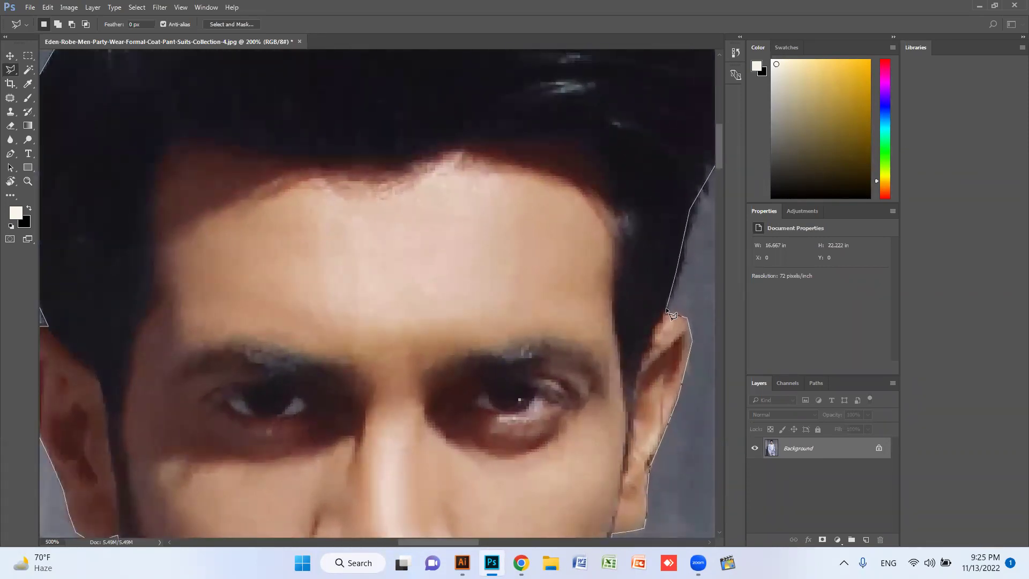
click(666, 311)
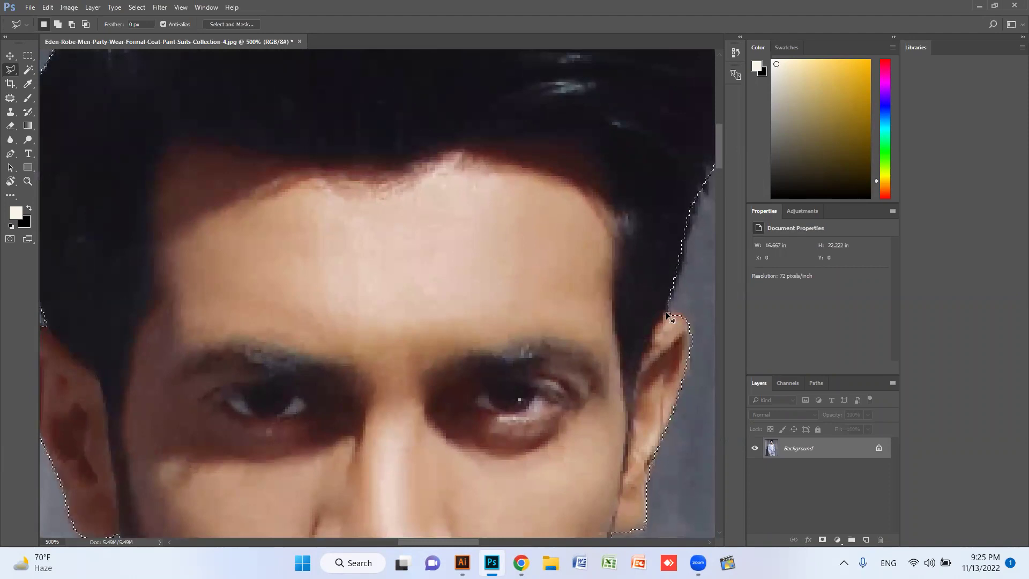
Copy the selected head and shoulders to a new layer.
key(ctrl+0)
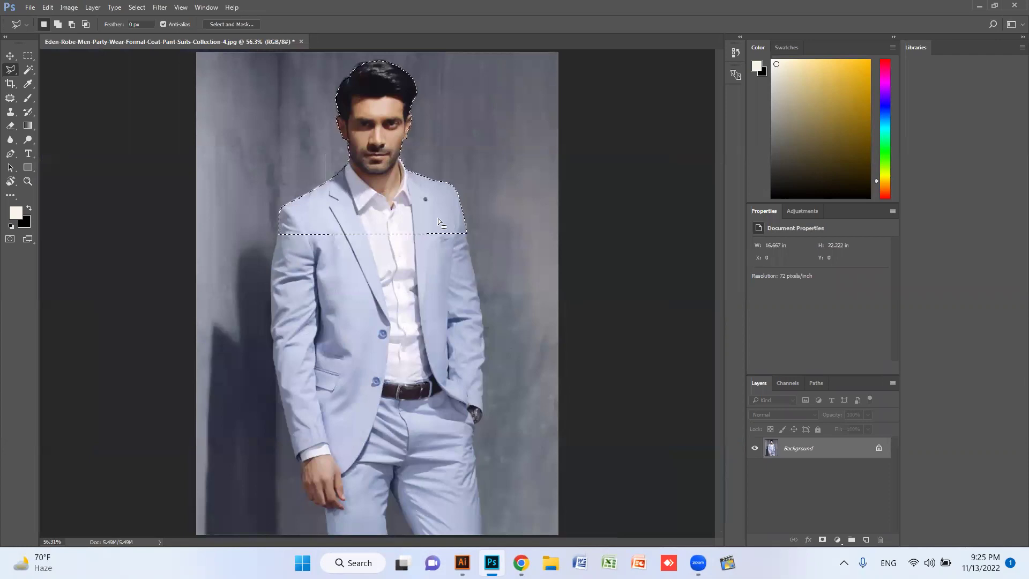
key(ctrl+plus)
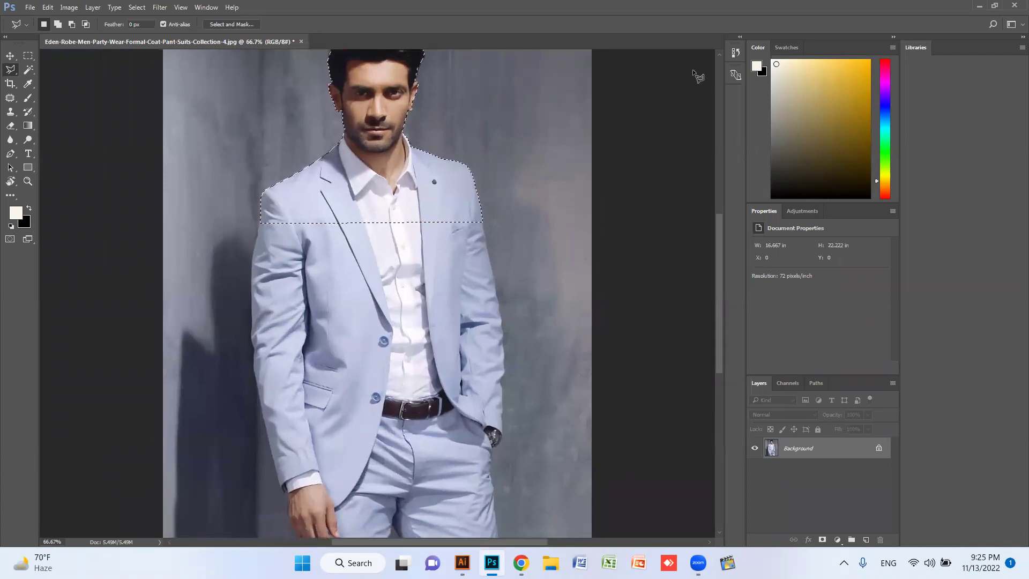
click(719, 54)
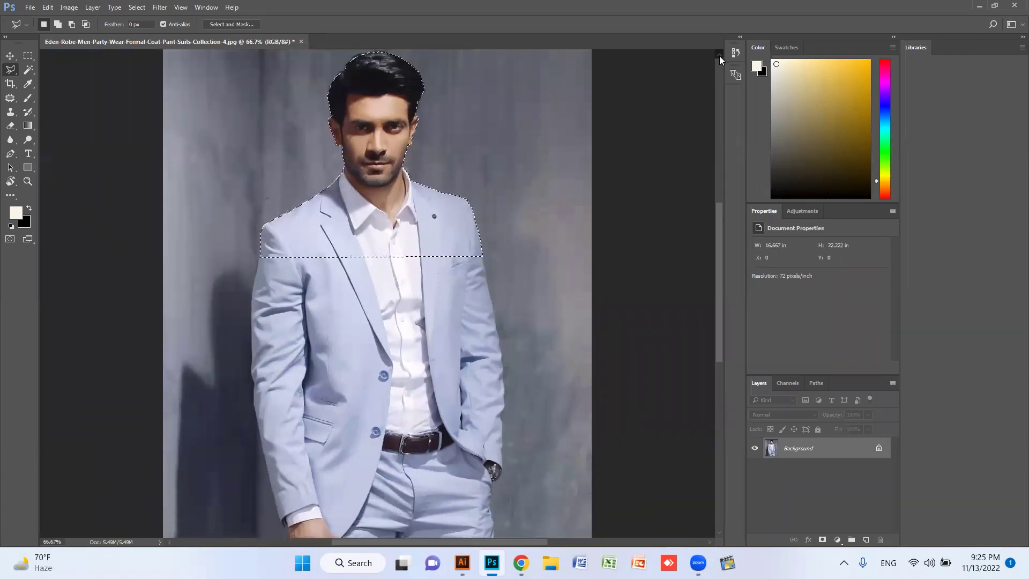
click(719, 56)
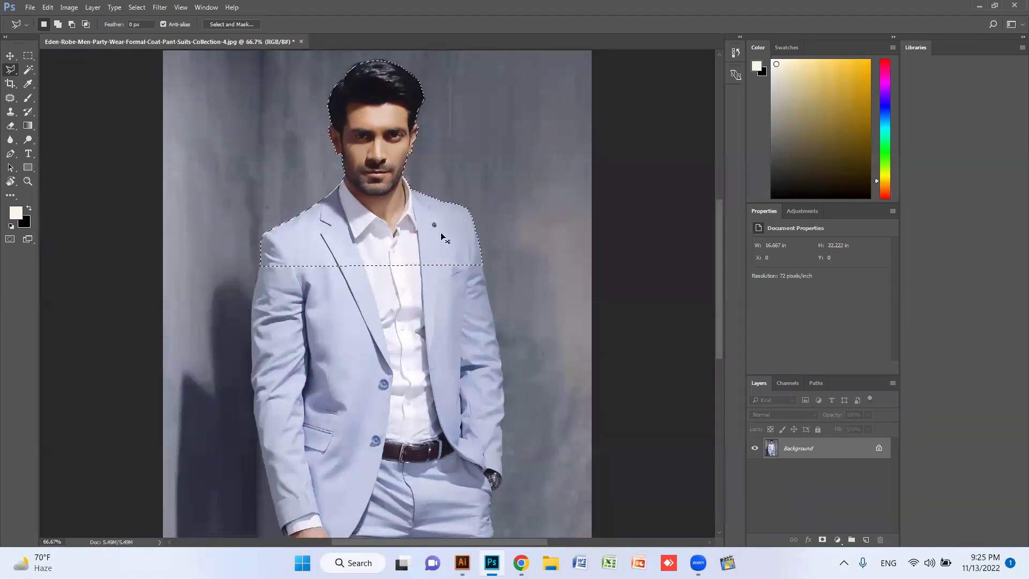
key(ctrl+j)
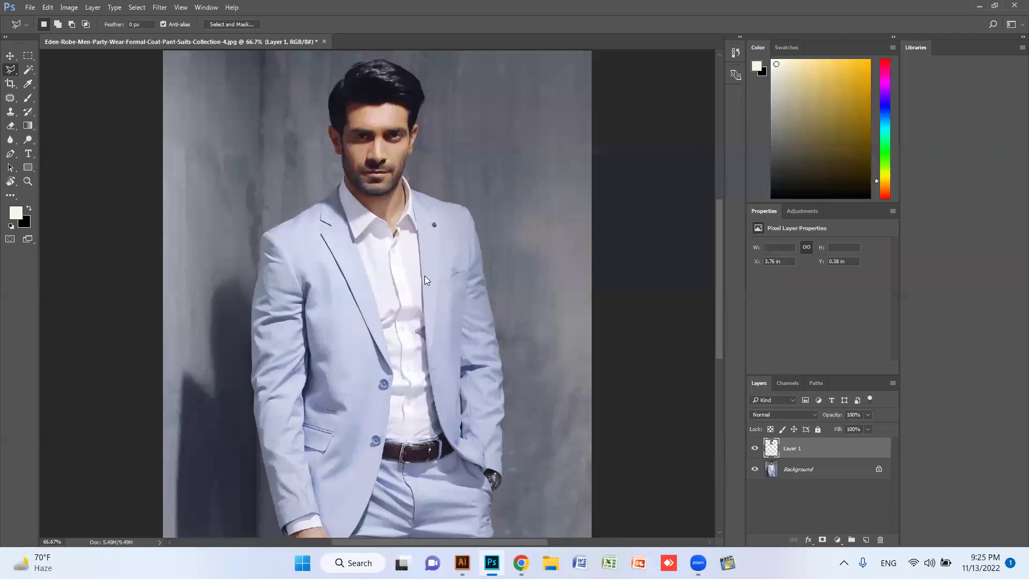
Open the New-office-coursea poster image from the Skills up Official Data folder on the Desktop.
key(ctrl+o)
click(30, 121)
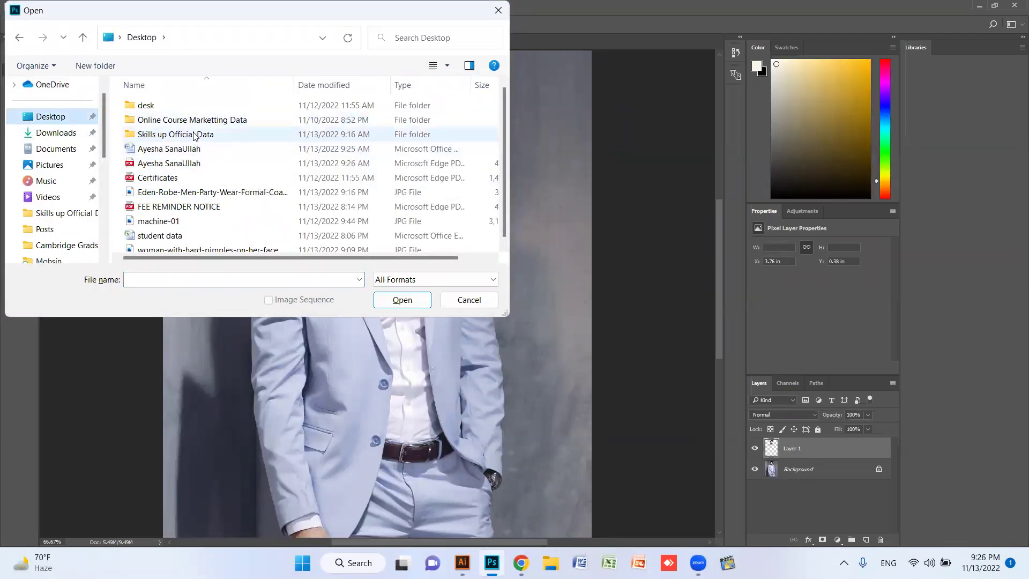
double_click(224, 134)
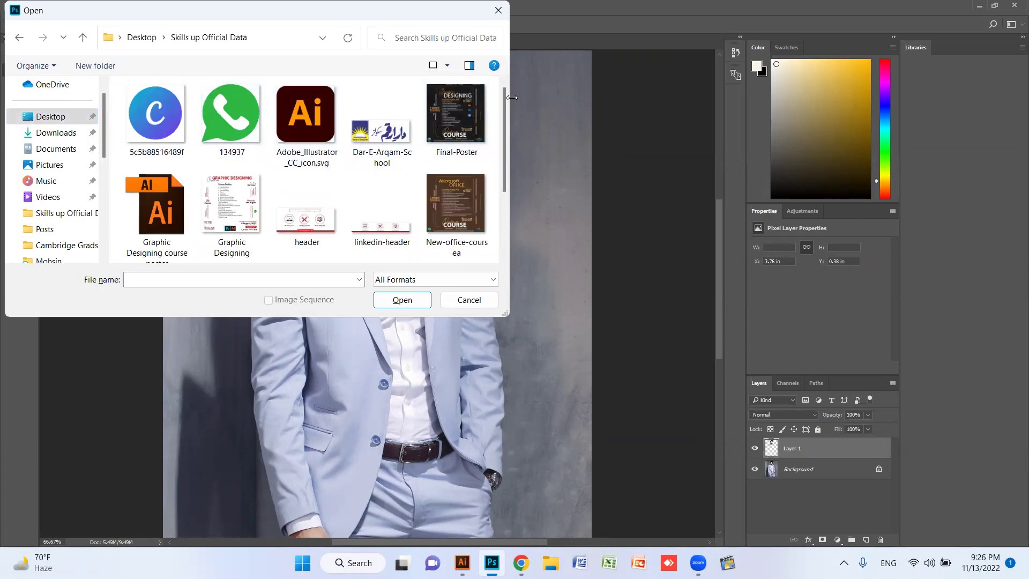
mouse_move(504, 102)
mouse_down()
mouse_move(509, 179)
mouse_move(504, 92)
mouse_up()
click(440, 106)
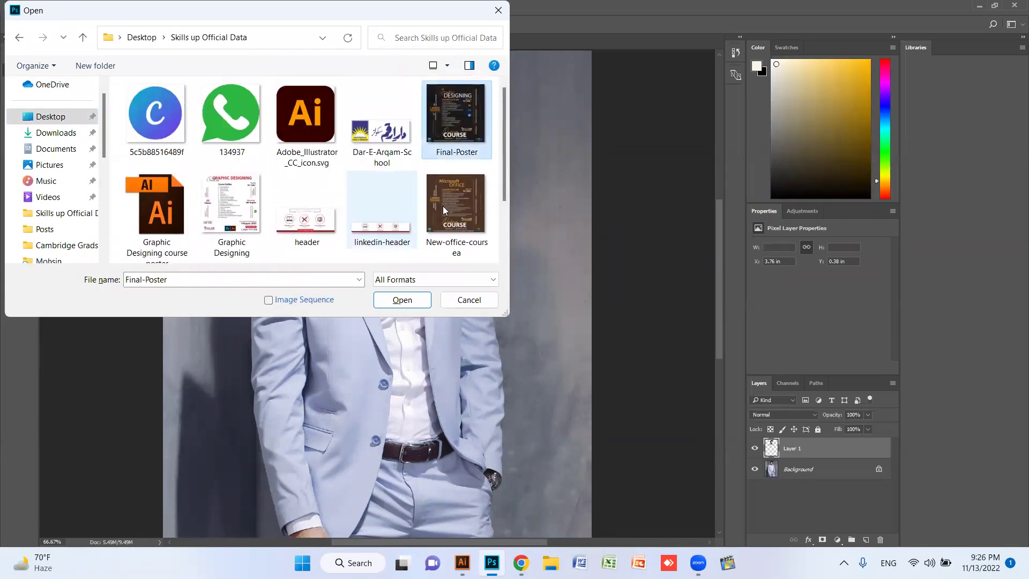
click(464, 206)
click(403, 300)
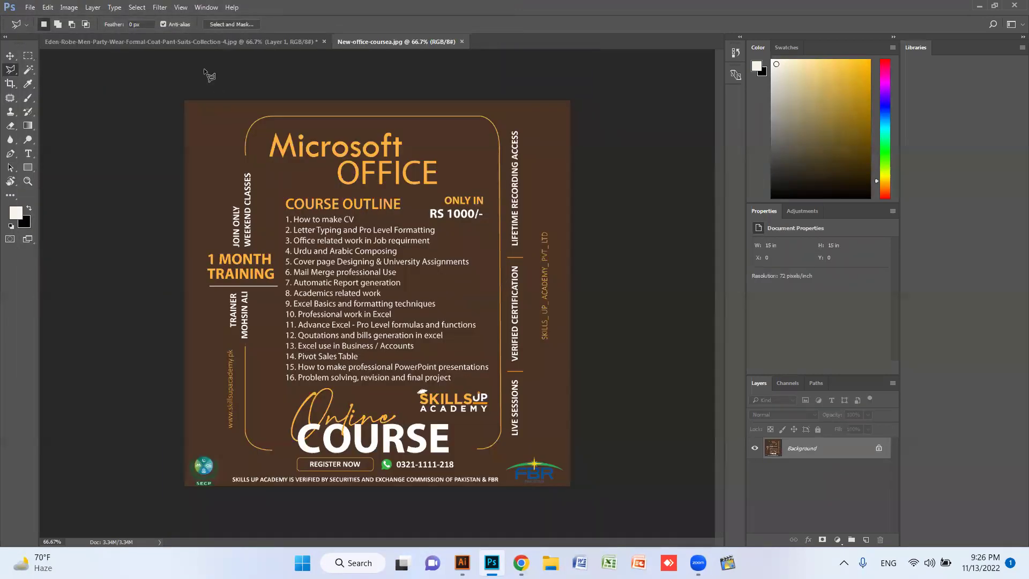
Copy the man's cutout layer from the suit photo into the poster and move it to the poster's lower-left corner.
click(190, 37)
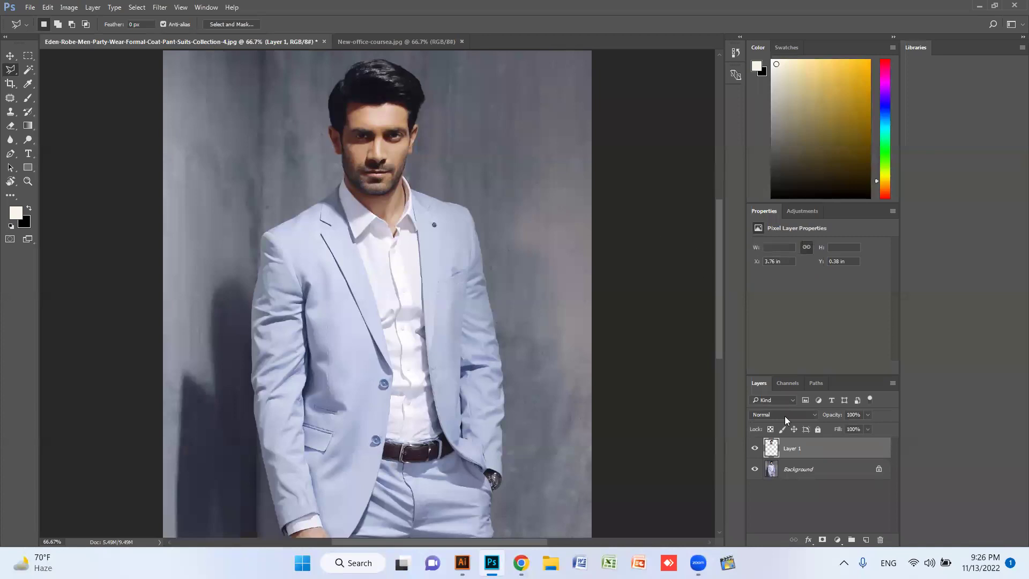
drag(809, 453, 397, 292)
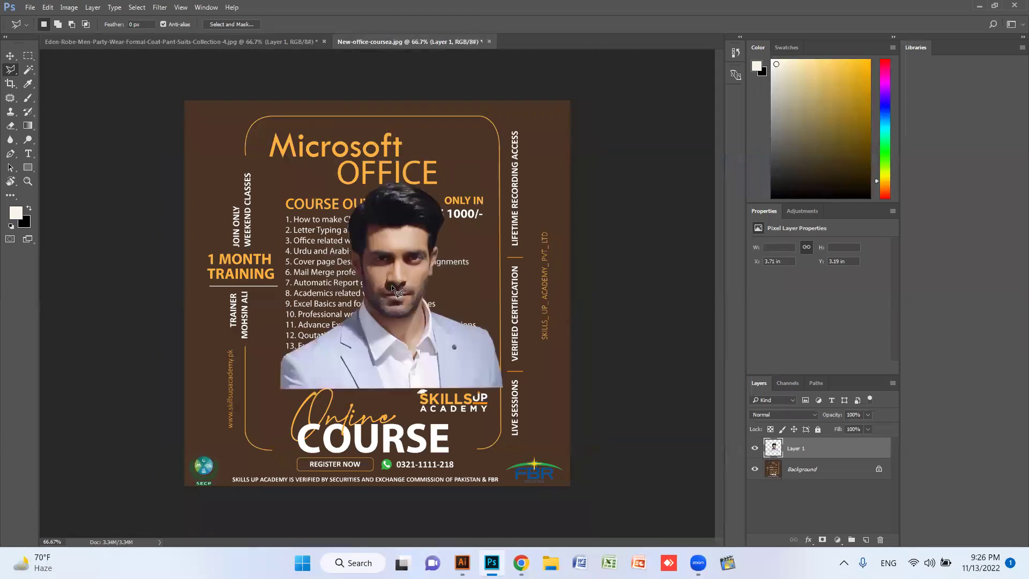
click(10, 55)
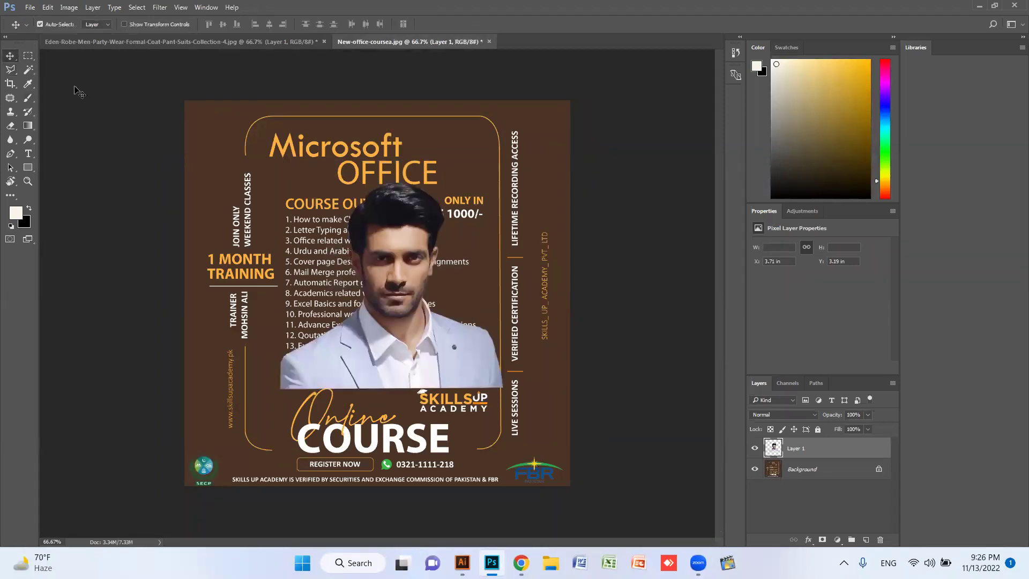
drag(411, 350, 303, 450)
drag(288, 454, 247, 440)
Try shifting the hue of the man's cutout layer to about +75 with Hue/Saturation.
key(ctrl+u)
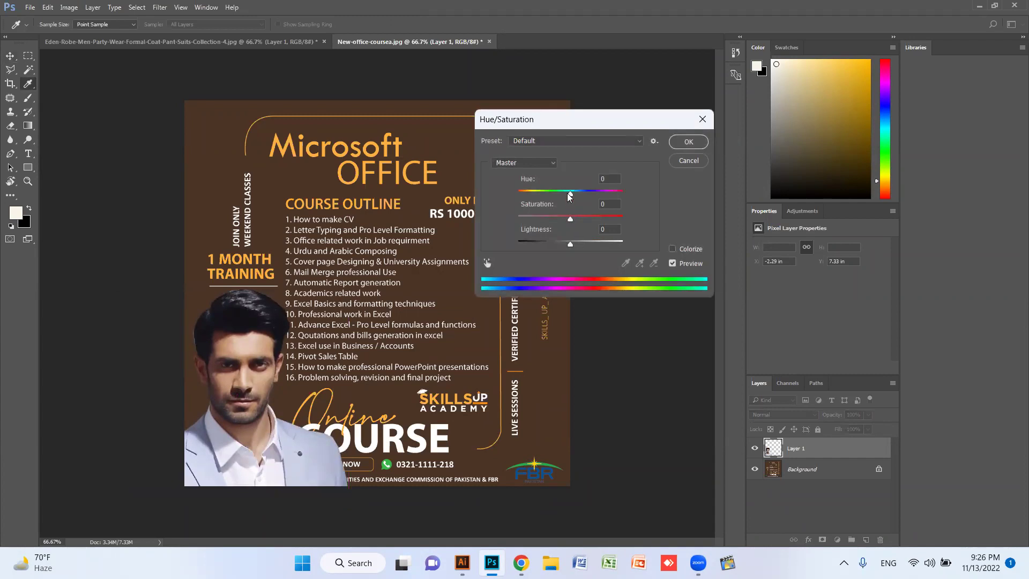
drag(568, 196, 604, 197)
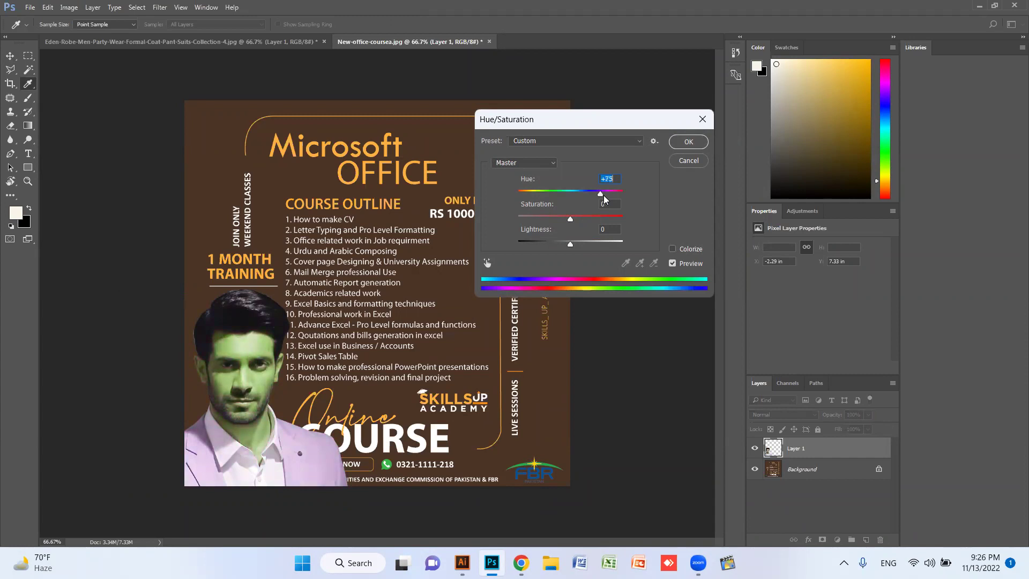
click(683, 162)
Try Color Balance on the man's layer with midtones -8, +12, +30, shadows -19, +11, +58, and adjusted highlights.
key(ctrl+b)
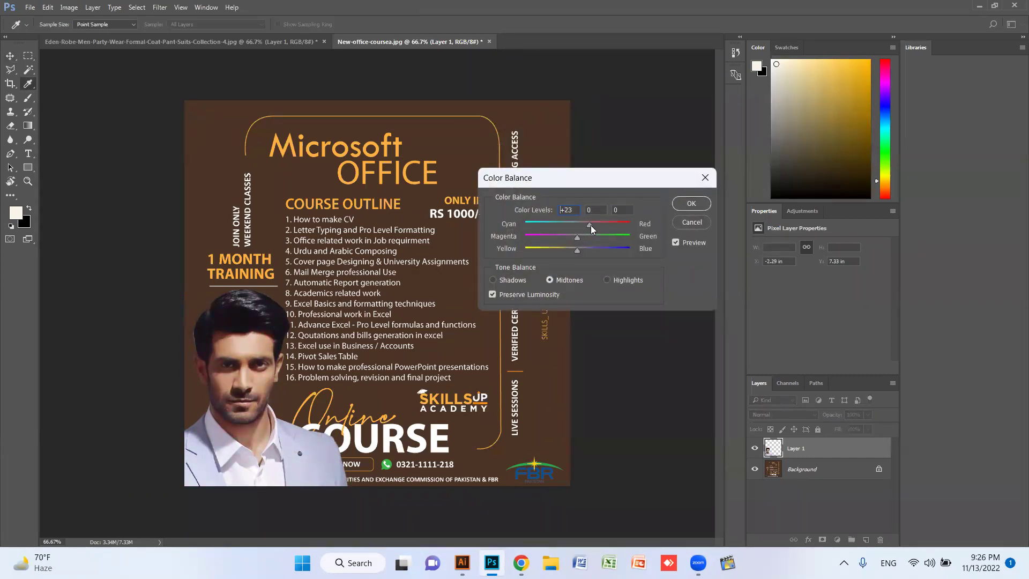
mouse_move(553, 223)
mouse_down()
mouse_move(593, 227)
mouse_move(592, 237)
mouse_move(539, 237)
mouse_move(552, 251)
mouse_move(590, 250)
mouse_move(589, 239)
mouse_move(566, 229)
mouse_up()
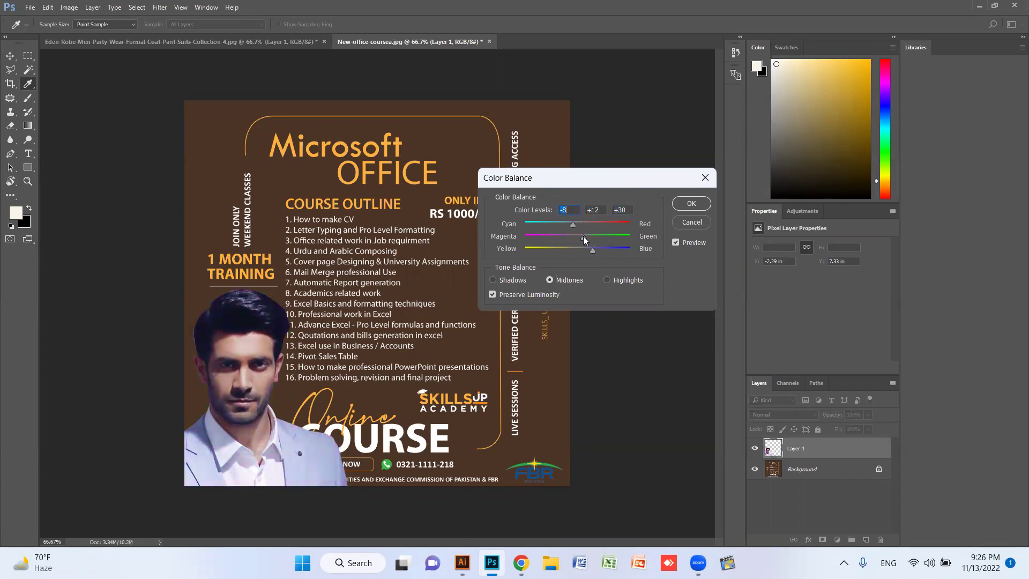
click(523, 283)
drag(577, 224, 608, 253)
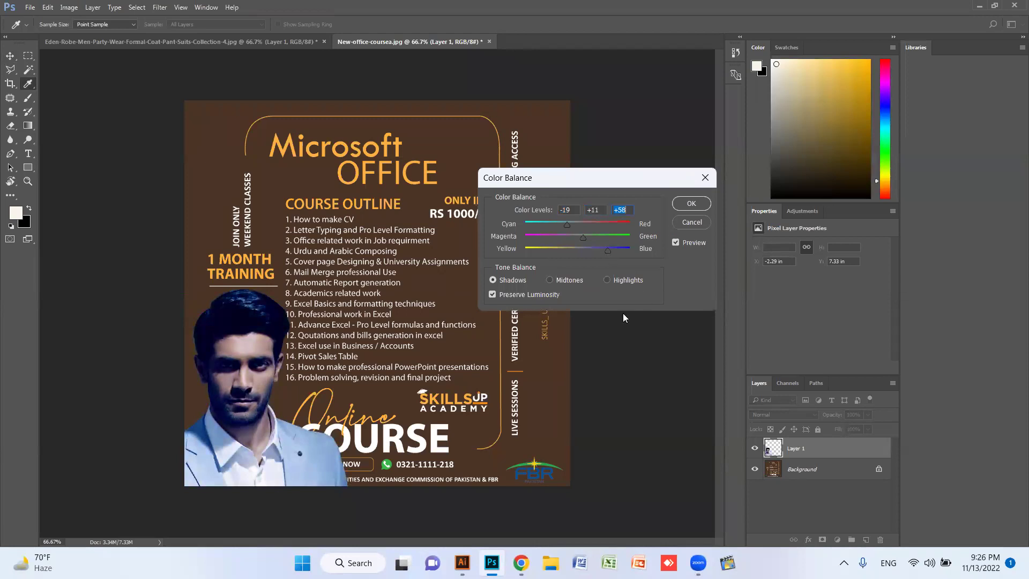
click(616, 283)
drag(570, 220, 573, 252)
click(691, 221)
key(v)
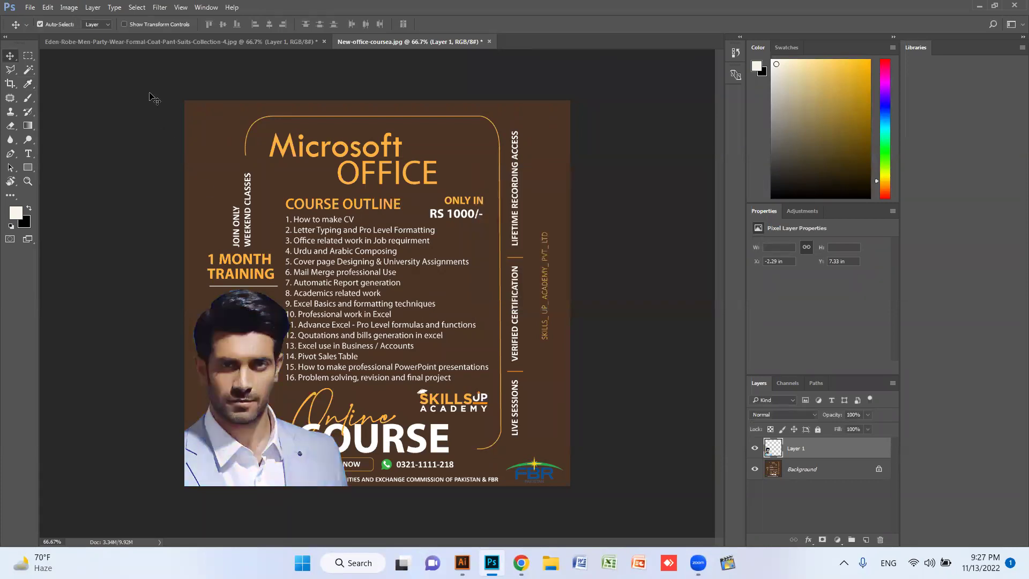
Save the poster as a JPEG copy named New-office-coursea on the Desktop at Maximum quality 12, Baseline ("Standard").
click(30, 7)
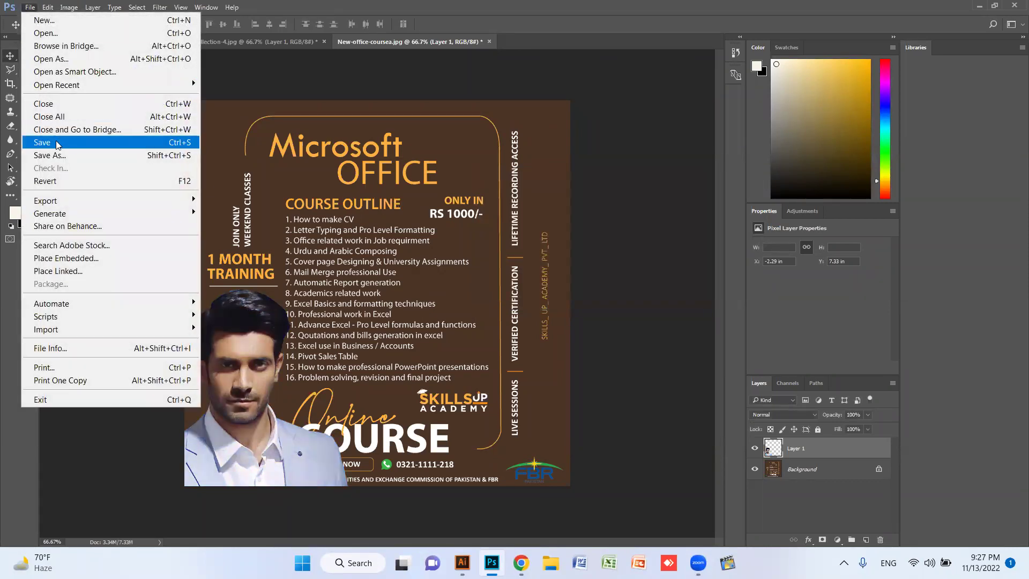
click(57, 156)
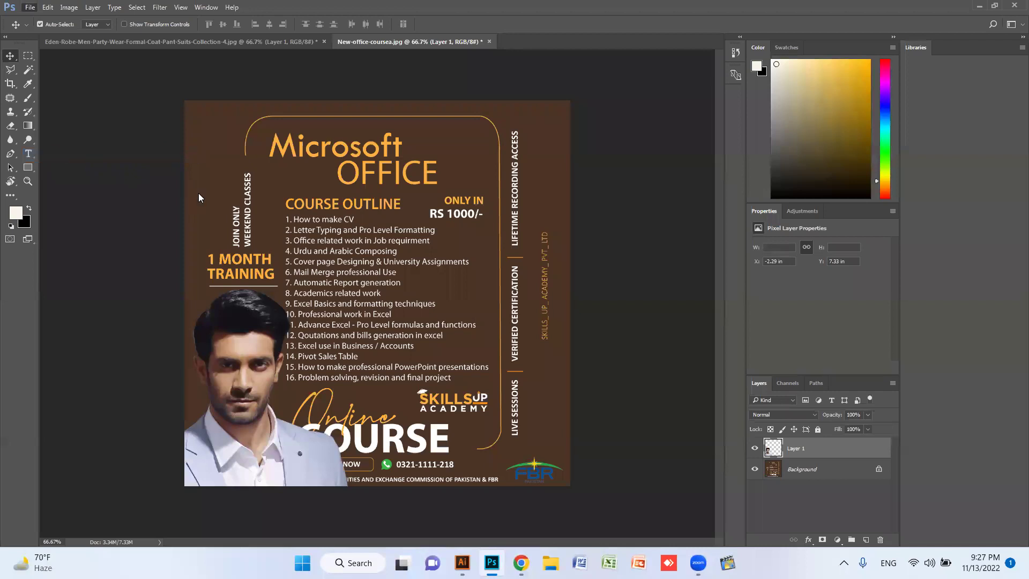
click(143, 267)
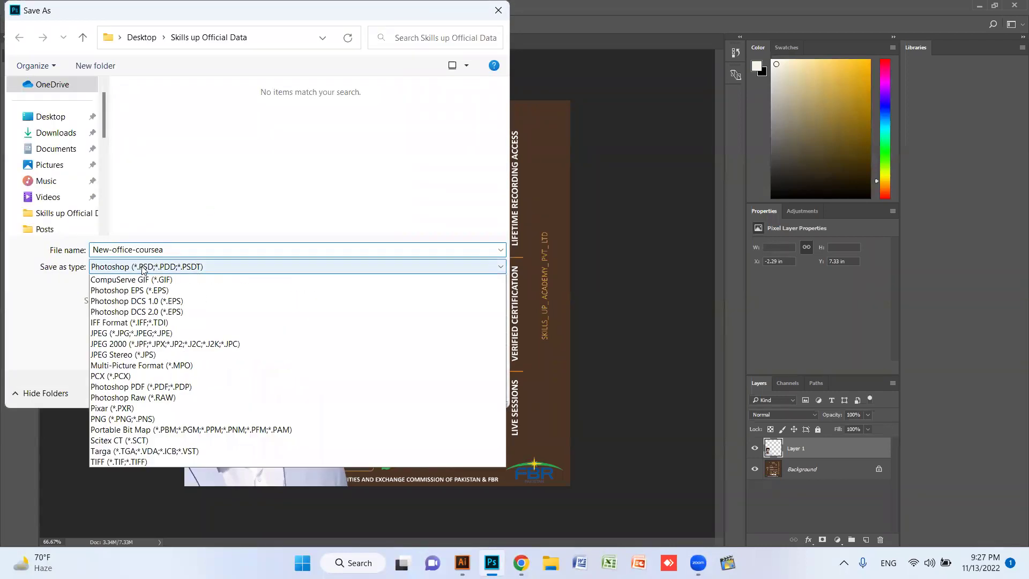
click(131, 365)
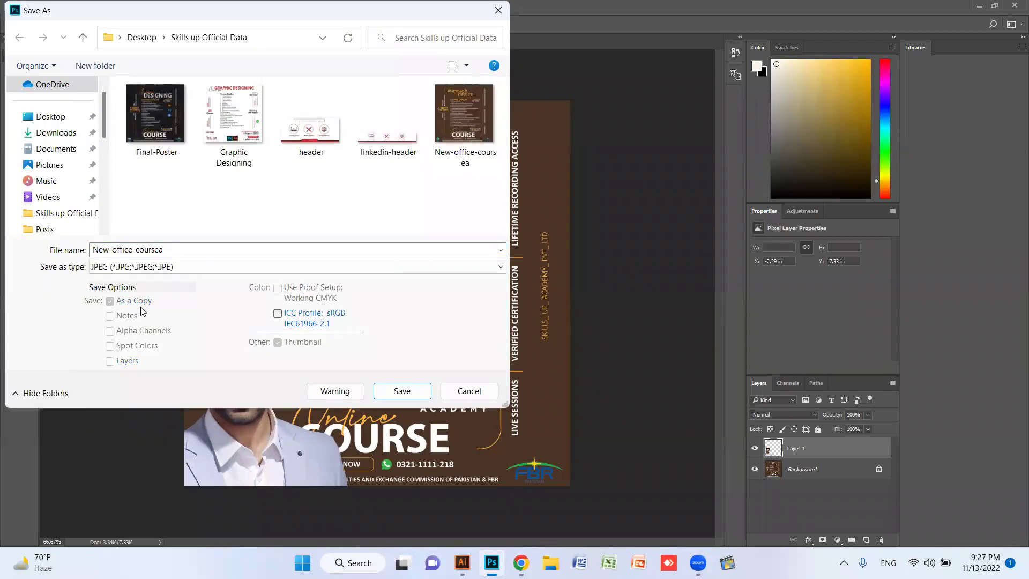
click(60, 117)
click(401, 391)
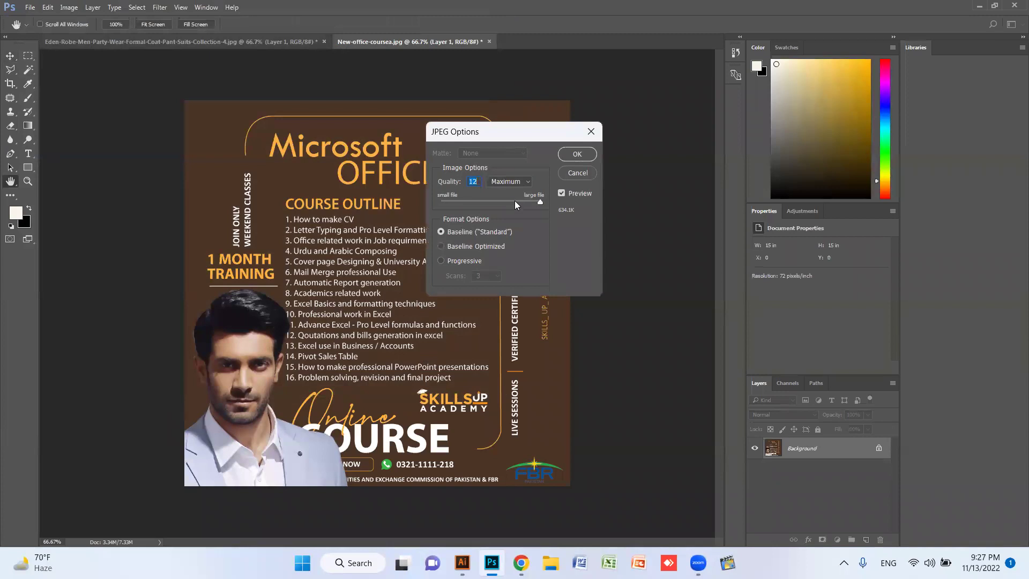
click(577, 154)
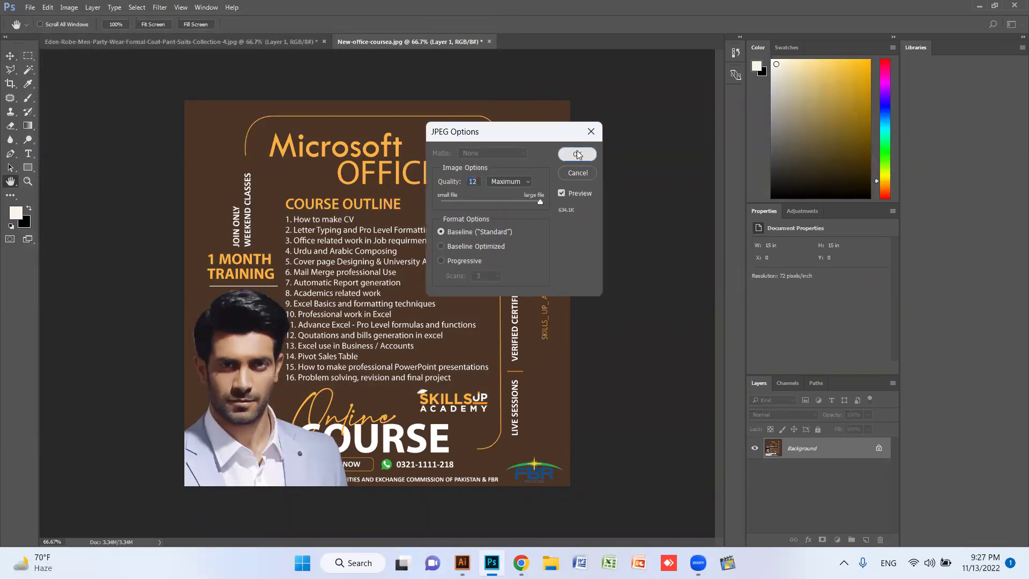
Check the exported New-office-coursea image from the Desktop in the photo viewer, close it and return to Photoshop.
click(979, 6)
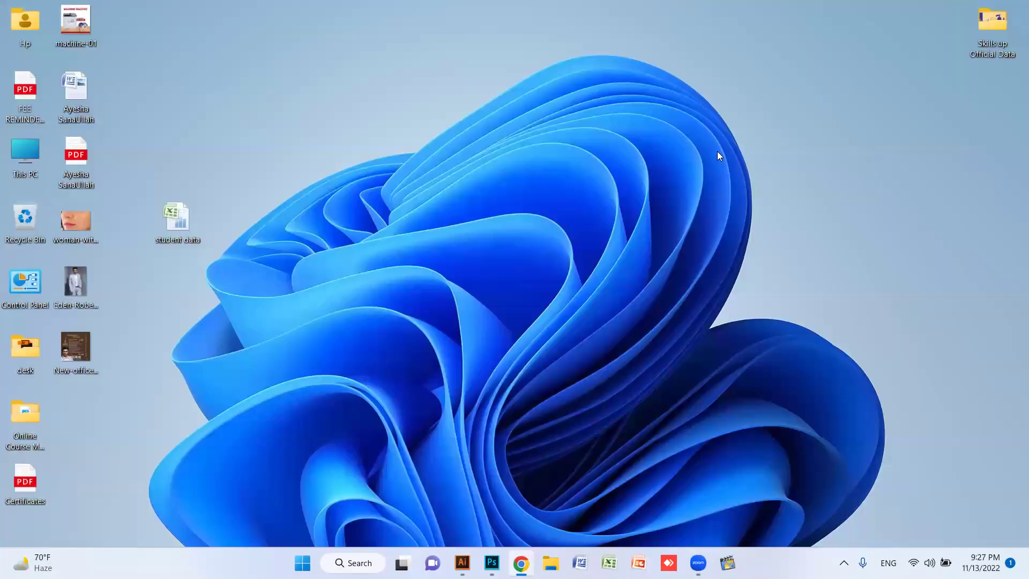
click(951, 9)
double_click(76, 337)
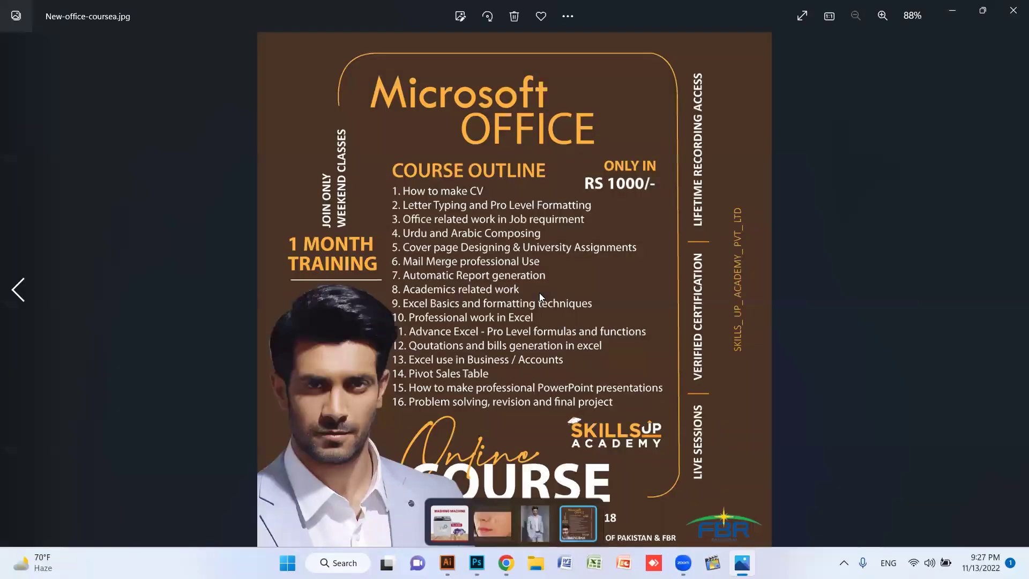
click(1013, 19)
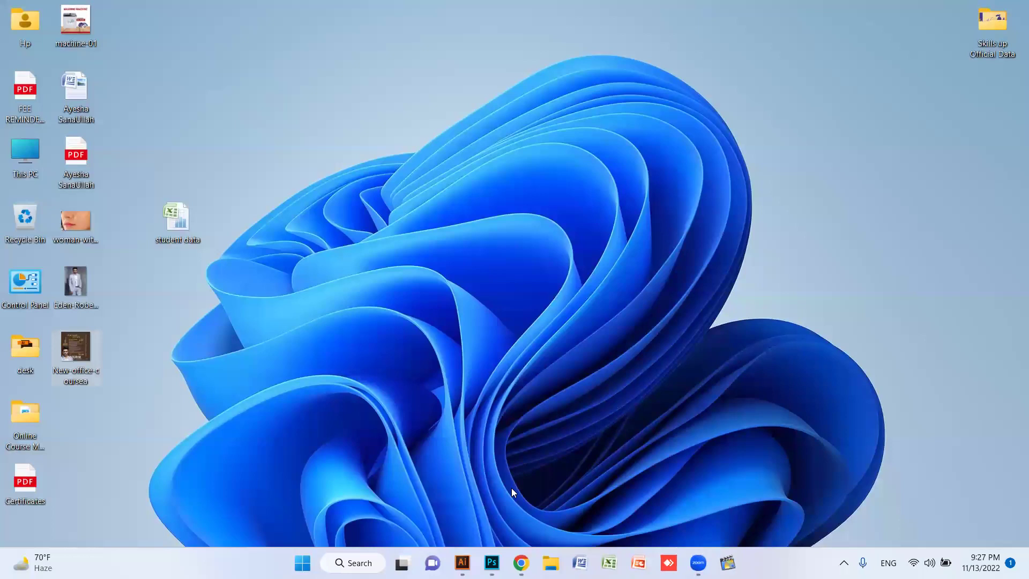
click(492, 563)
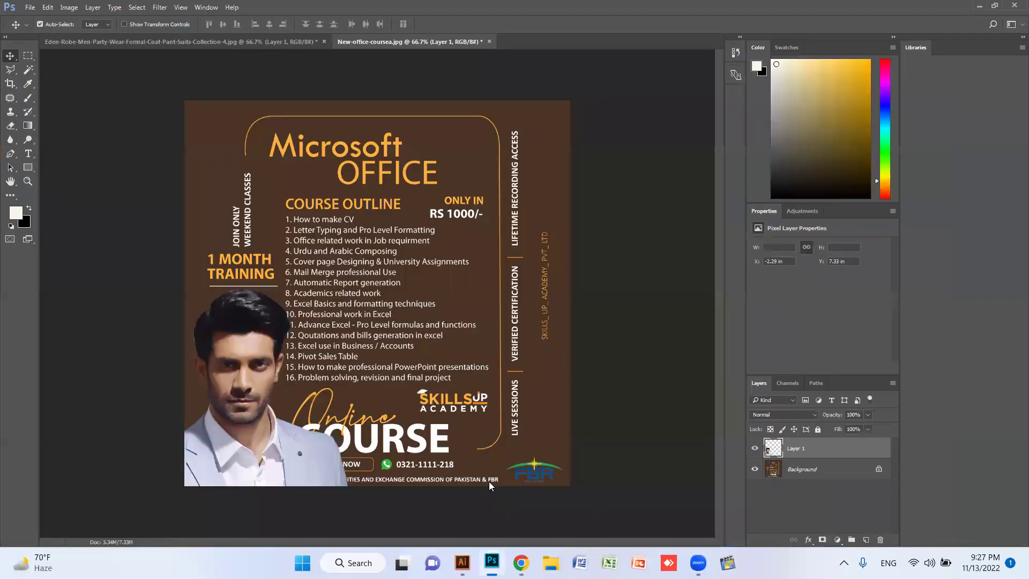